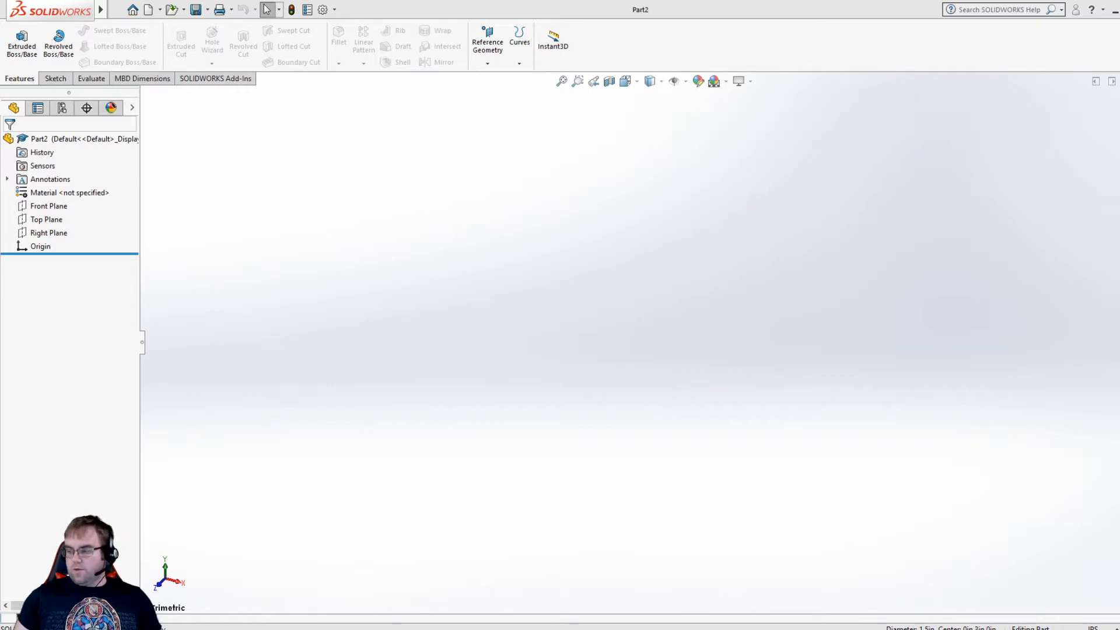
- Switch to the PDF in the browser and examine the Lesson 5 Part 1 drawing down to its section view, then return to SOLIDWORKS
drag(0, 6, 297, 1)
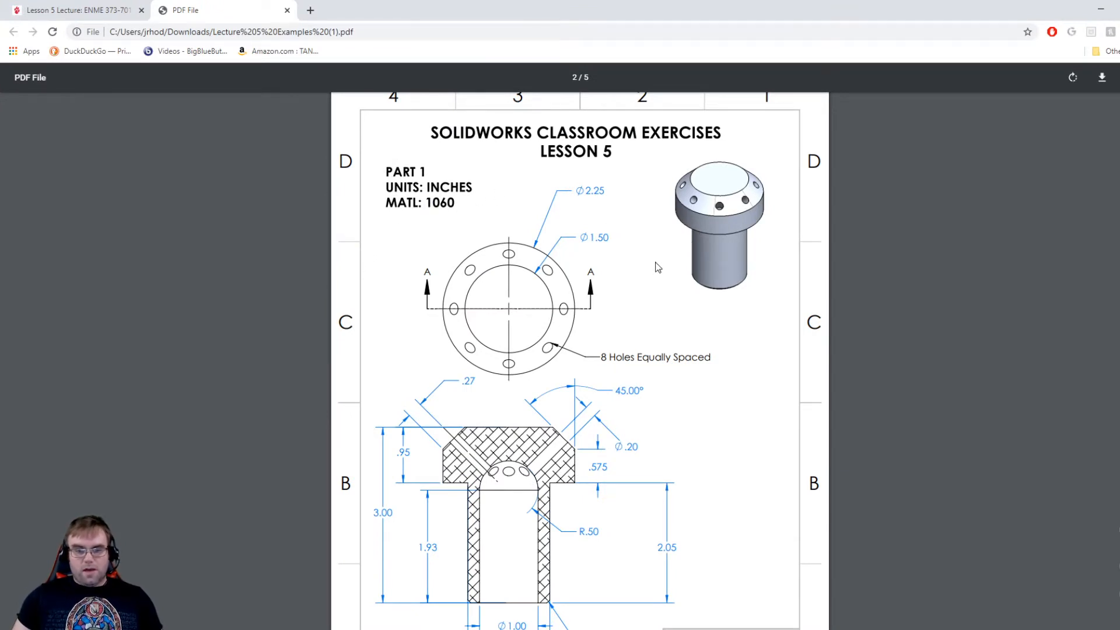
scroll(629, 274, down, 1)
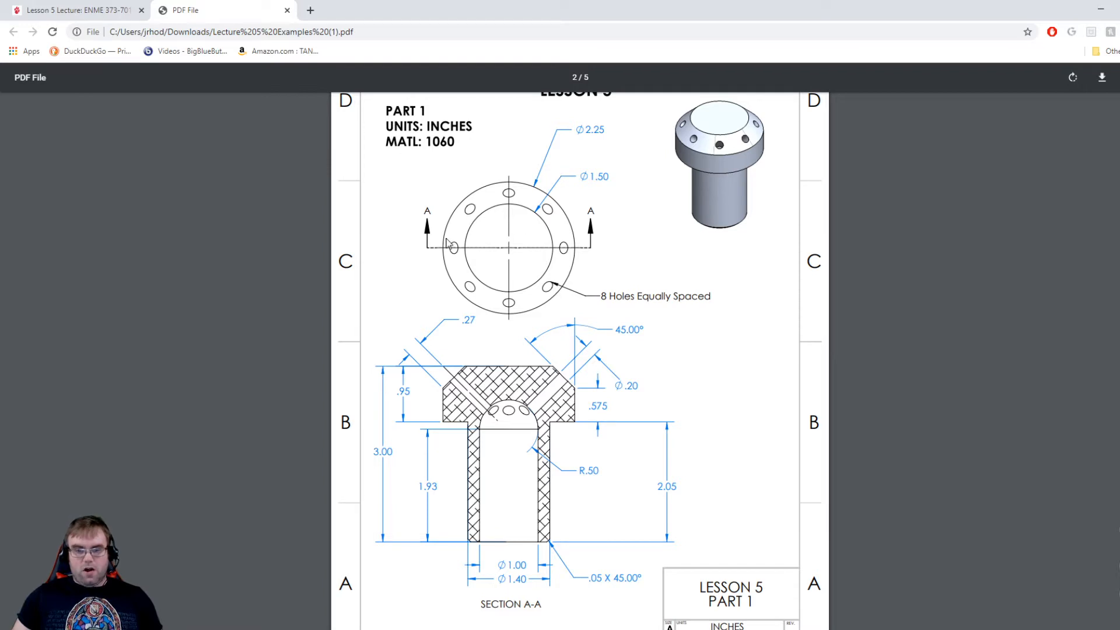
click(1100, 8)
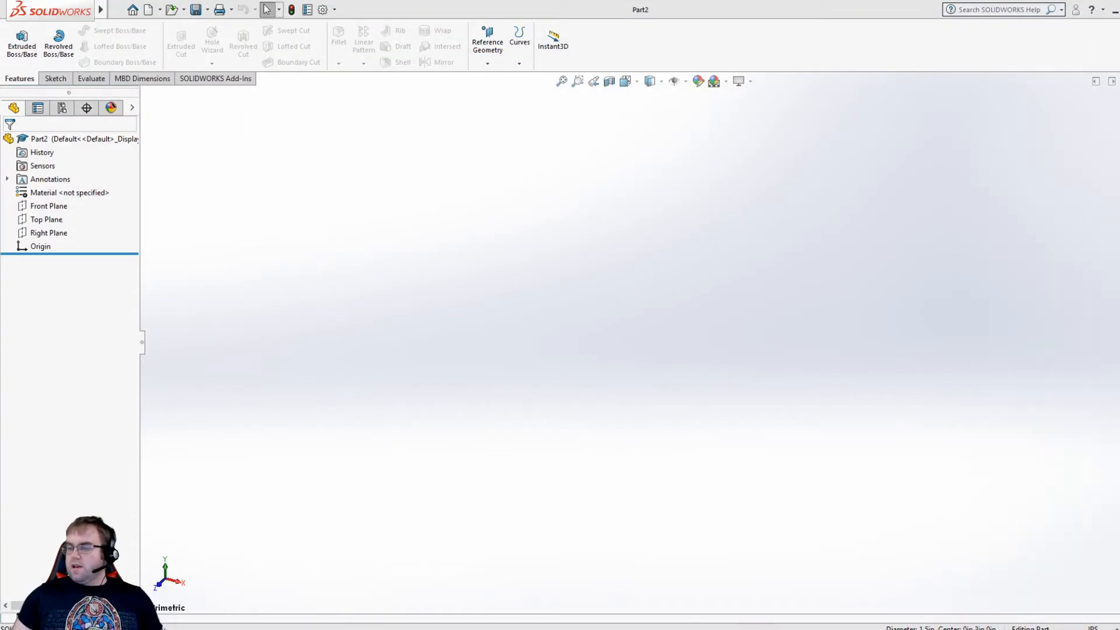
- Start a sketch on the Front Plane and draw a vertical centerline about 2.5 in long up from the origin
click(56, 78)
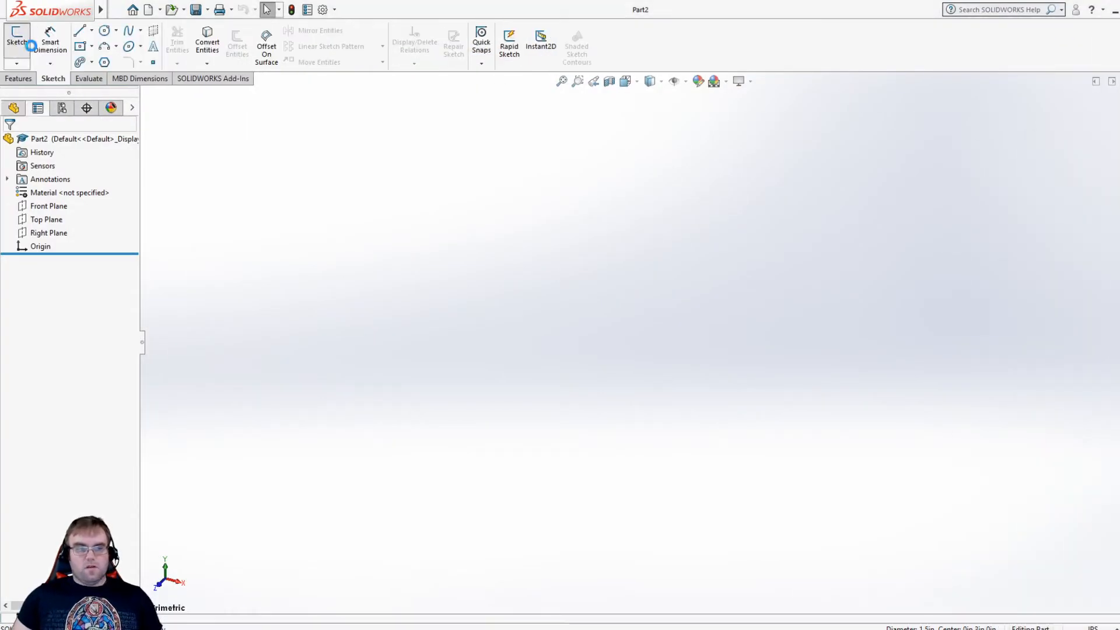
click(17, 38)
click(562, 208)
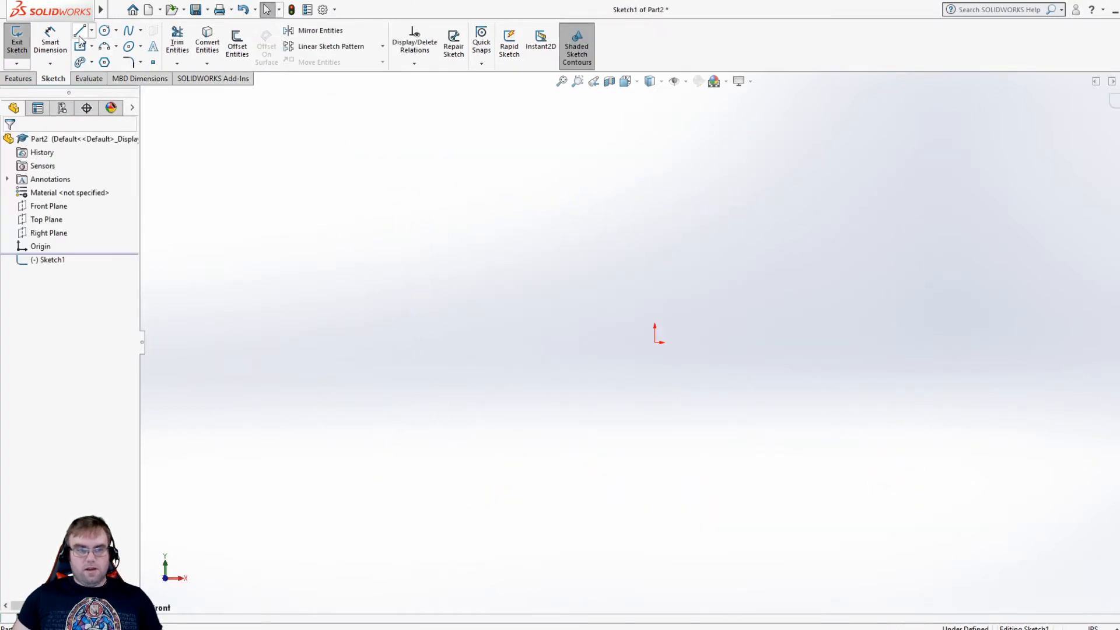
click(91, 31)
click(109, 61)
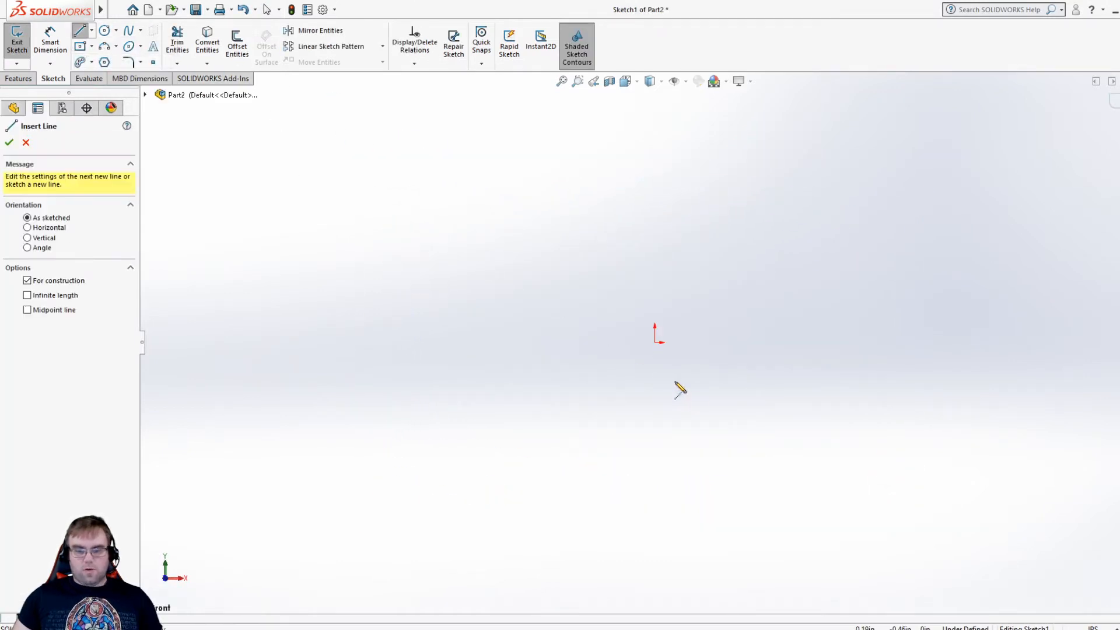
click(654, 343)
click(654, 129)
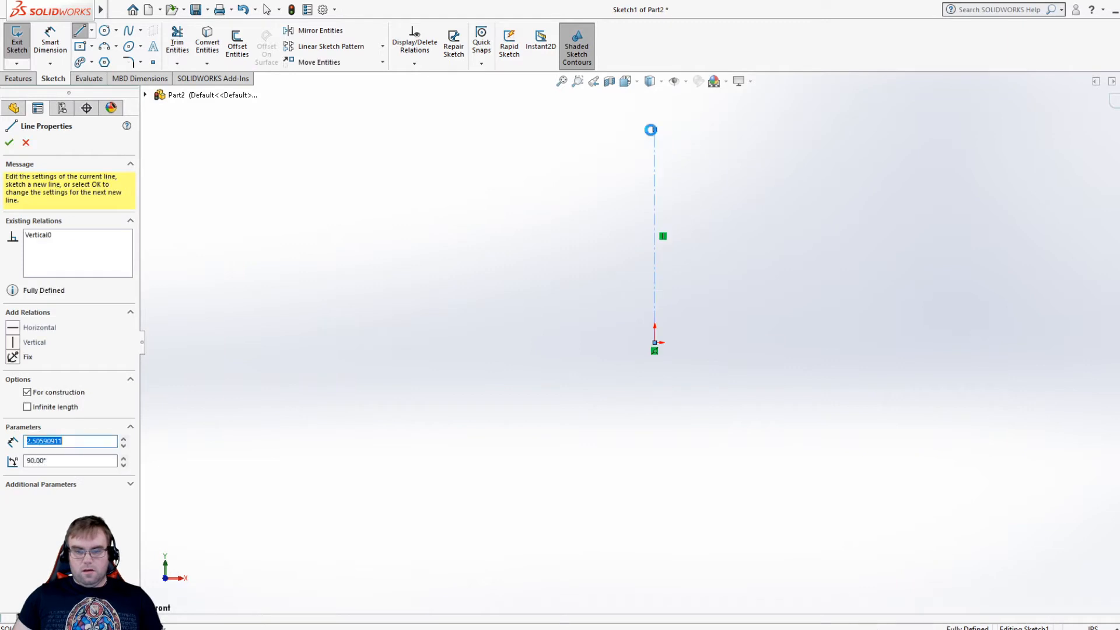
key(Escape)
- Sketch the outer profile from the origin: base line, stem edge about 1.66 in tall, ledge about 0.4 in outward, short vertical edge and inward chamfer line
click(80, 31)
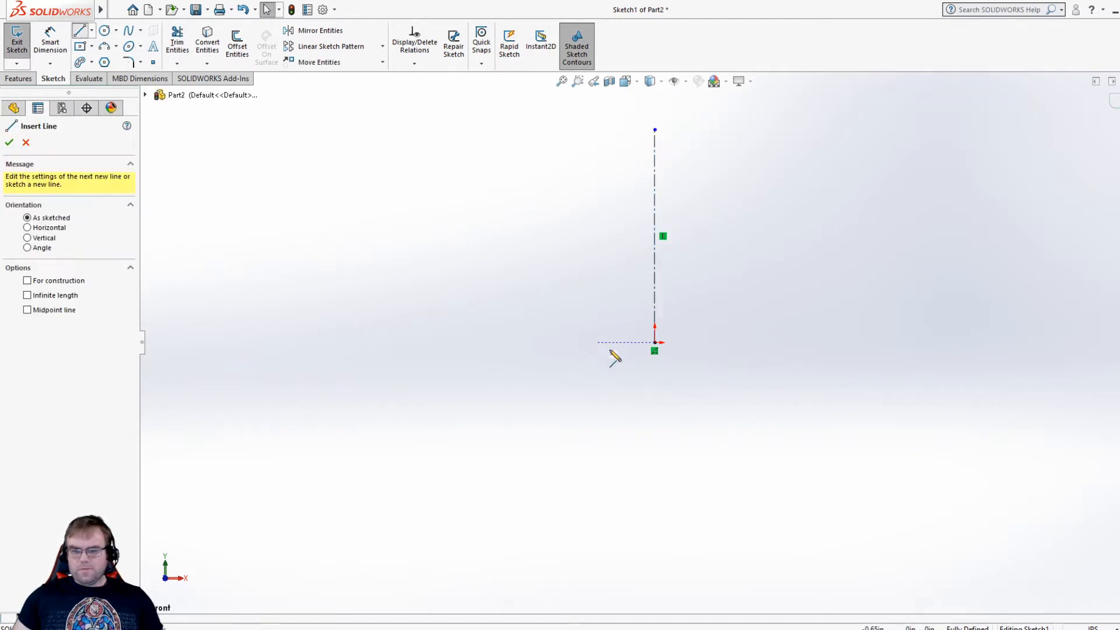
click(655, 343)
click(715, 342)
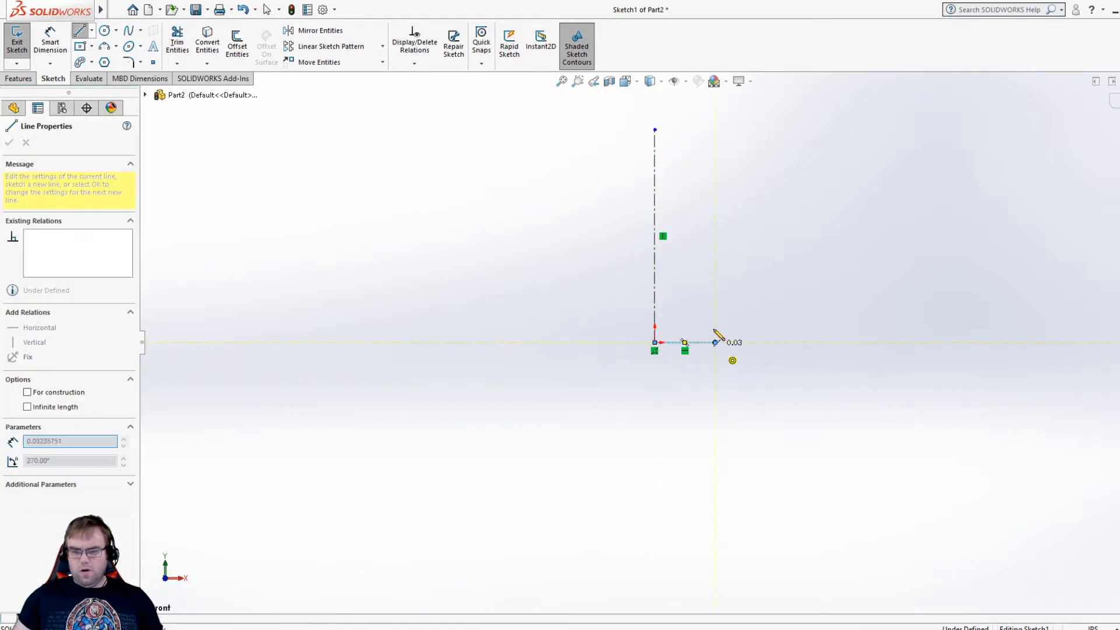
click(715, 200)
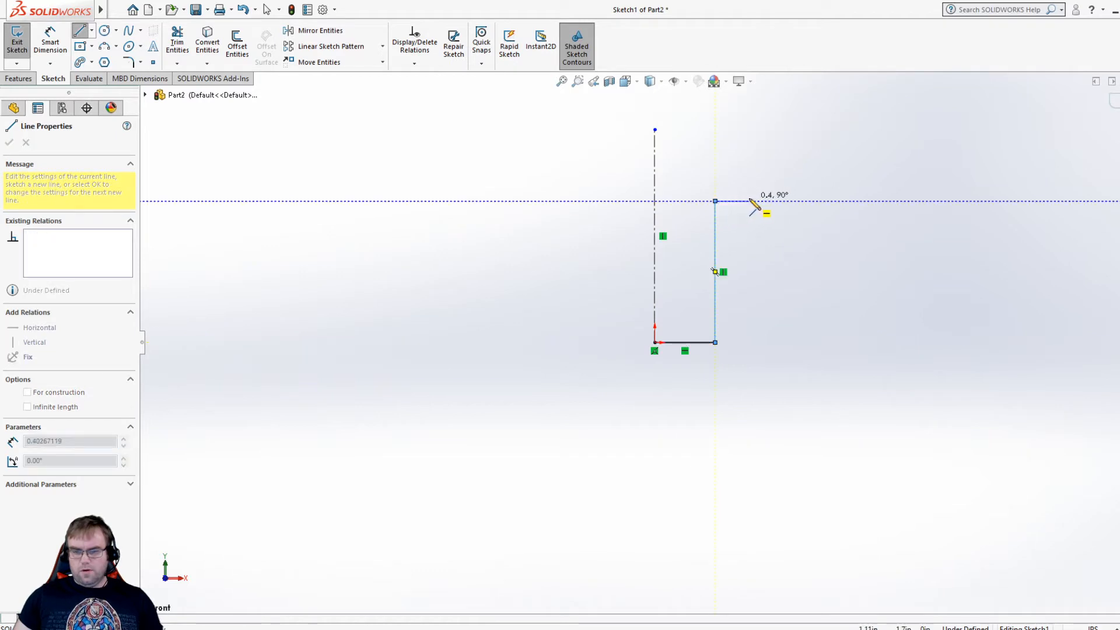
click(749, 164)
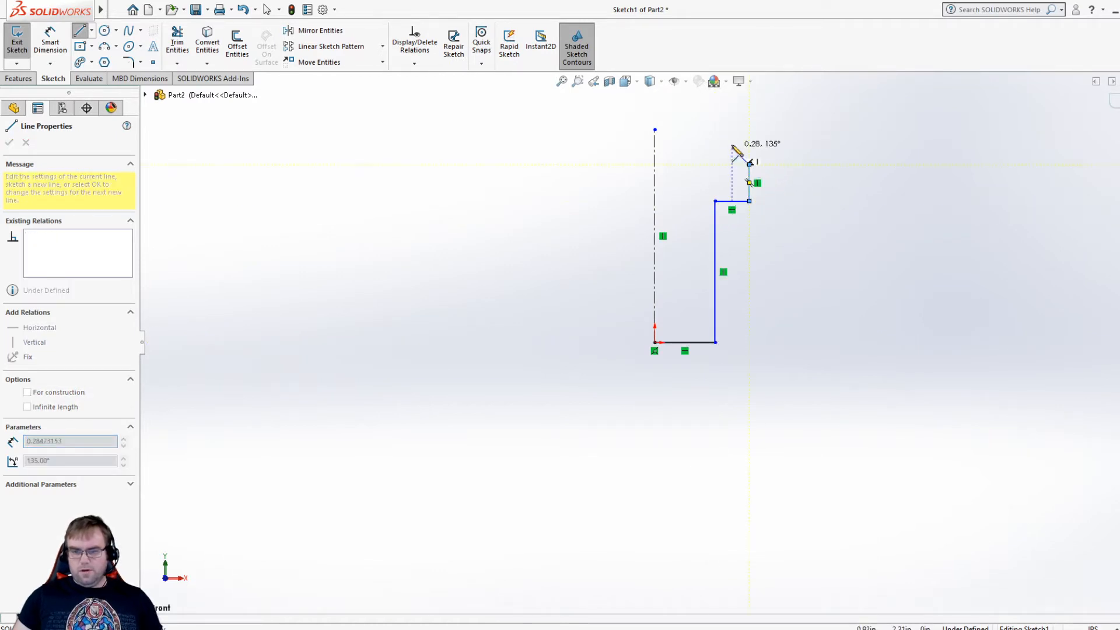
click(720, 130)
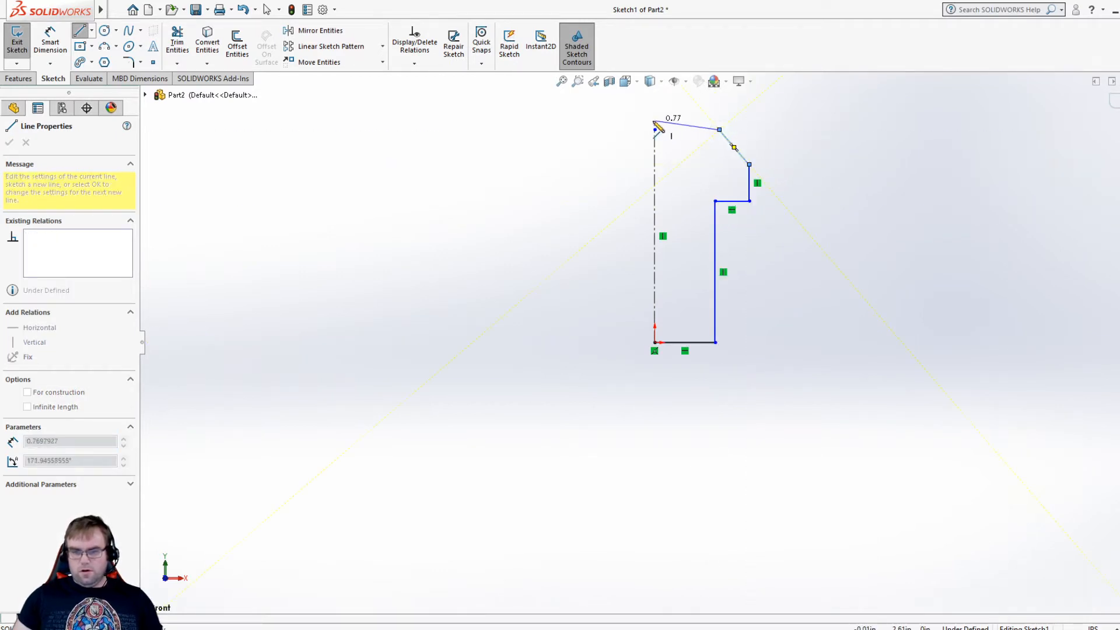
key(Escape)
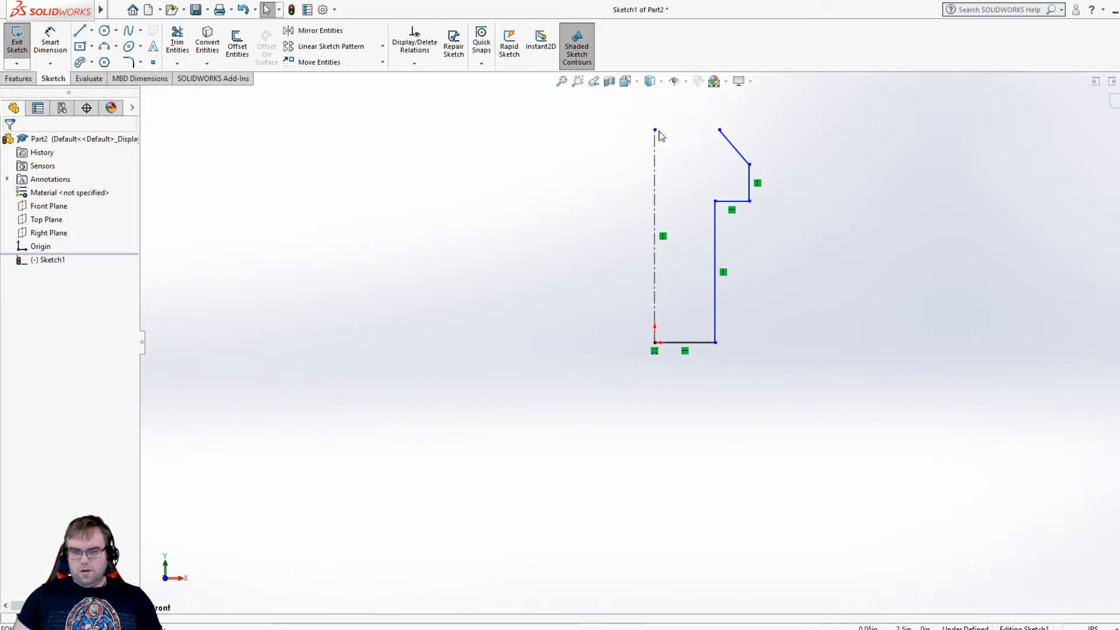
- Stretch the centerline above the profile and close the profile with a horizontal top line and a vertical line to the origin
drag(654, 129, 655, 95)
click(580, 210)
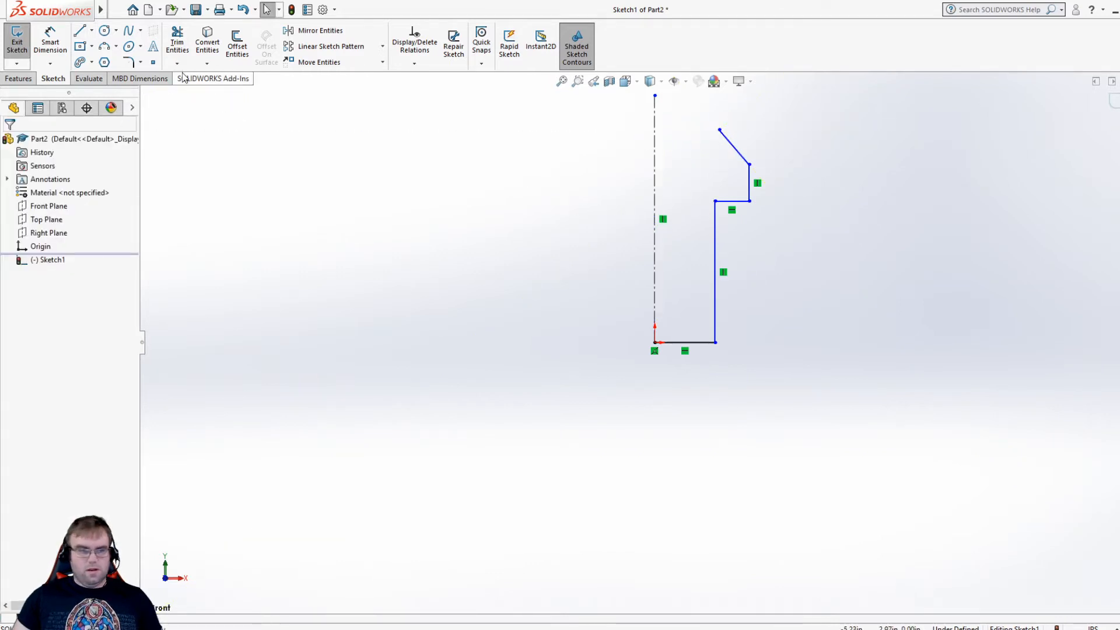
click(80, 30)
click(720, 129)
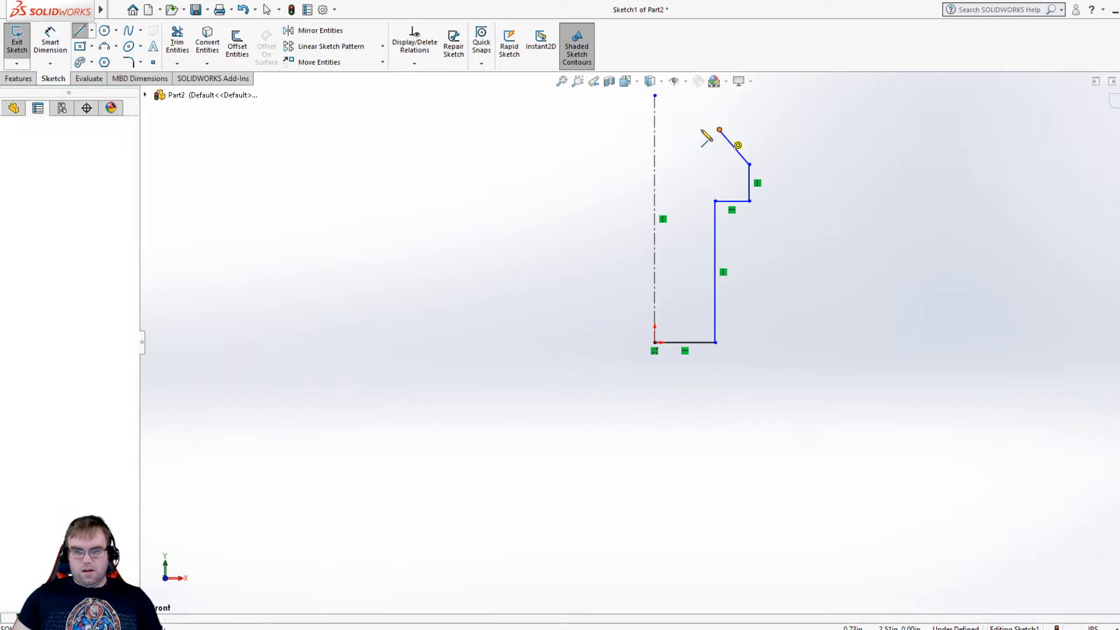
click(655, 130)
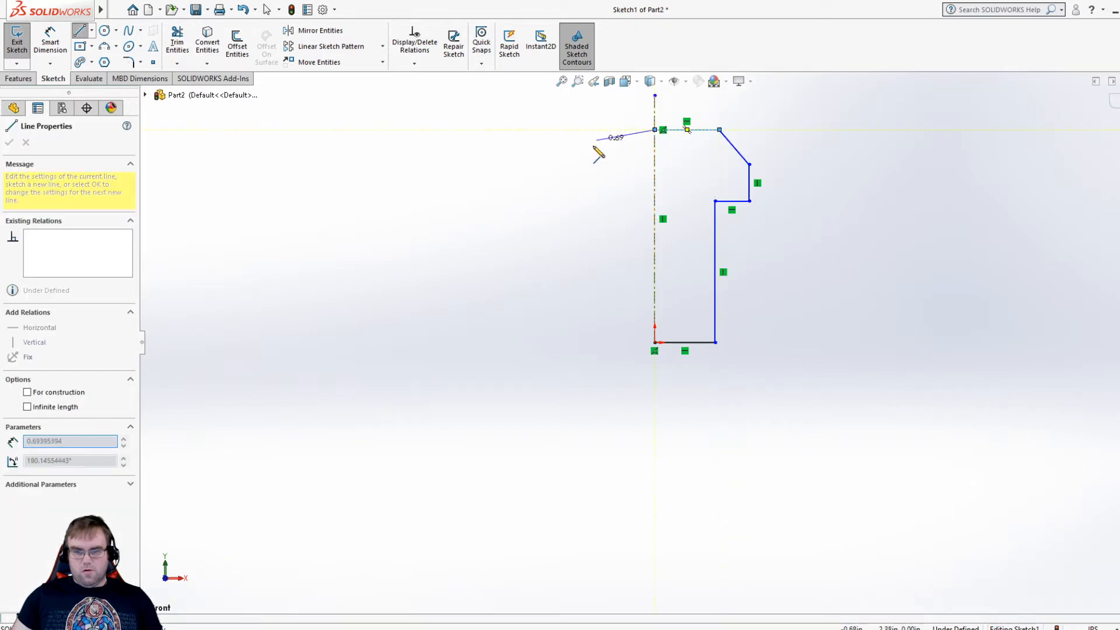
click(654, 343)
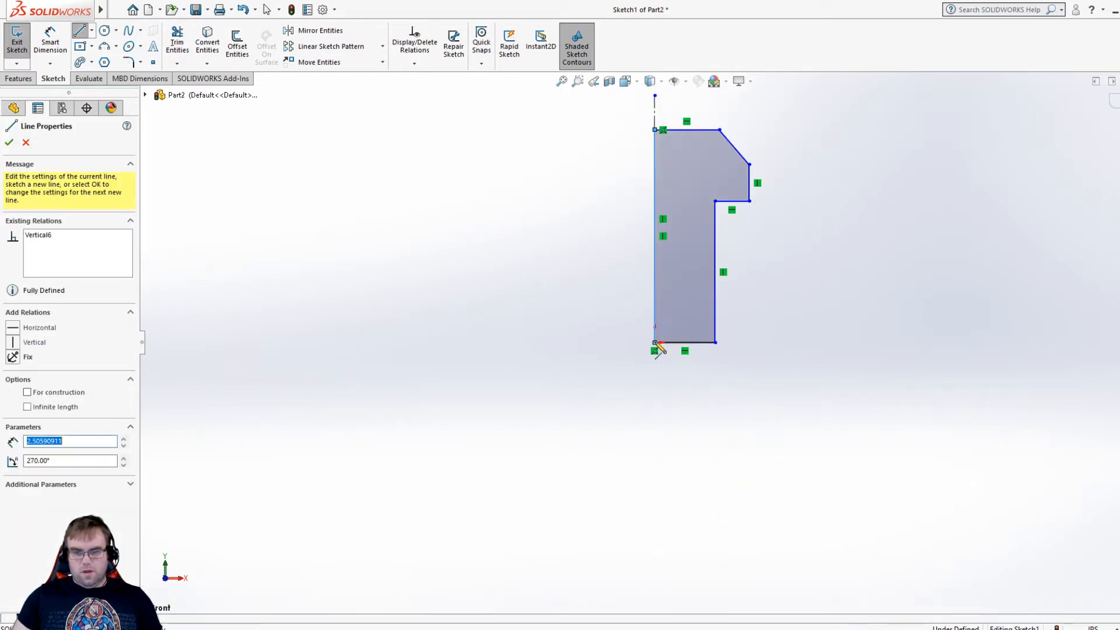
key(Escape)
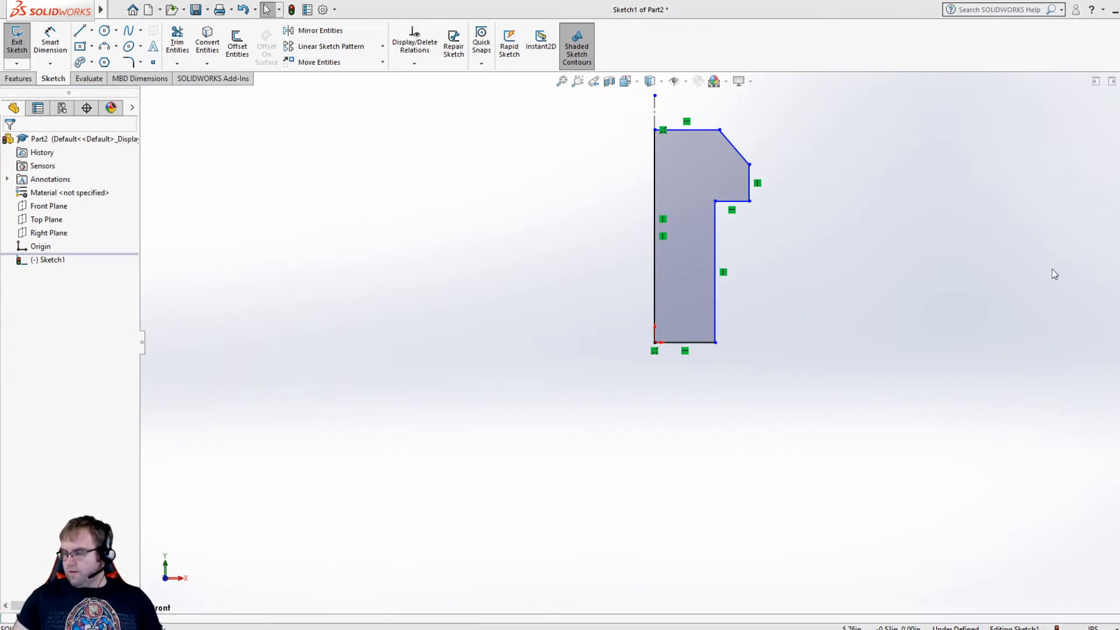
- Dimension the stem's outer vertical edge to 2.05 in
click(50, 41)
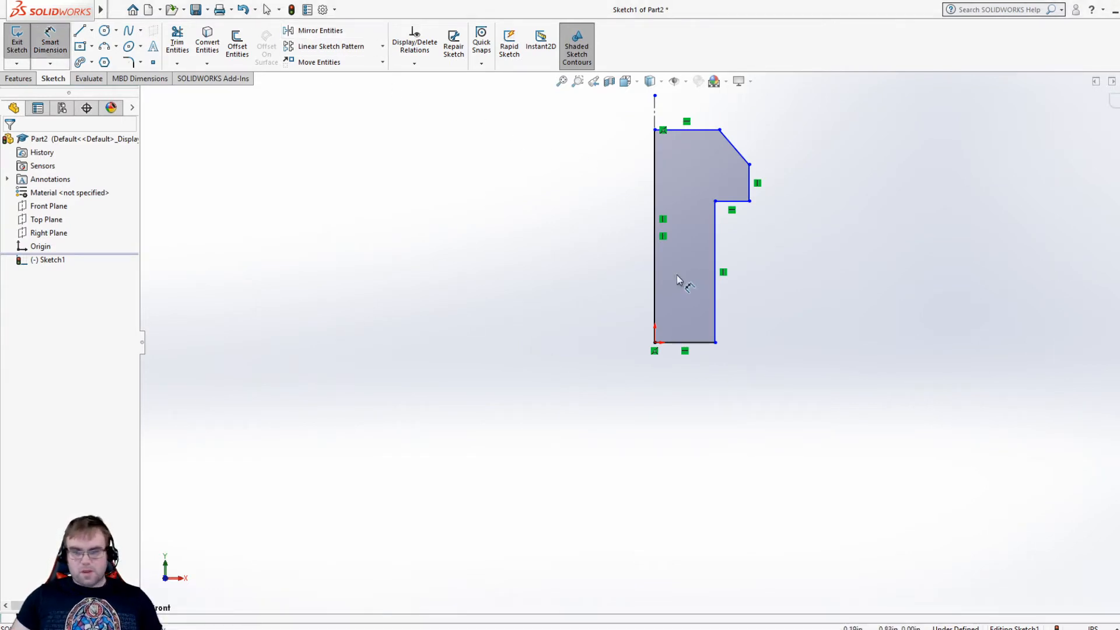
click(713, 291)
click(811, 286)
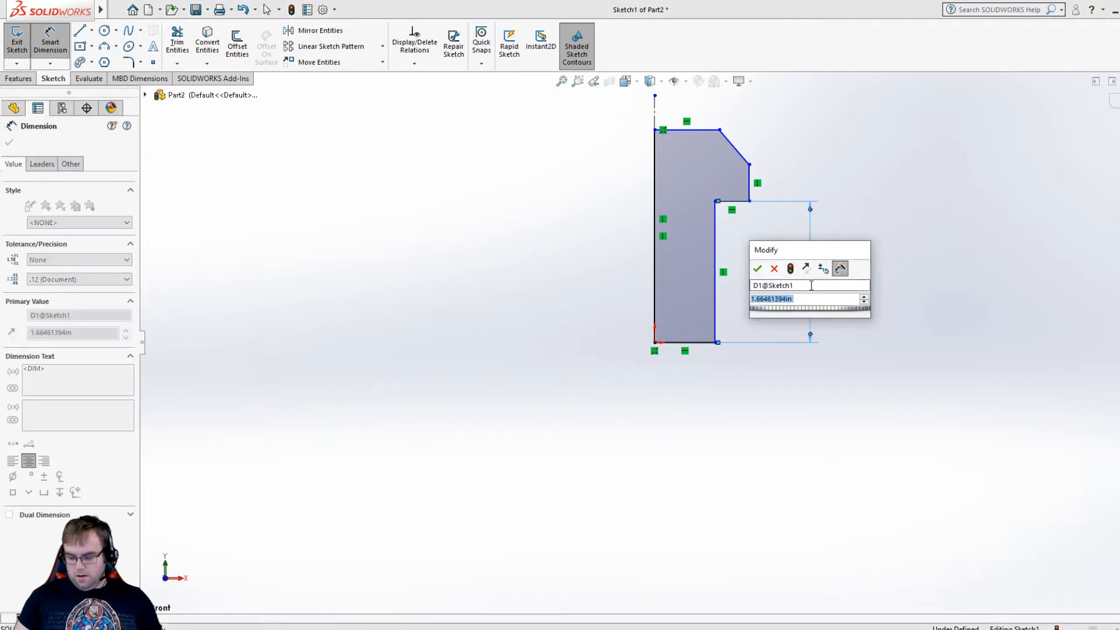
text(2.05)
key(Return)
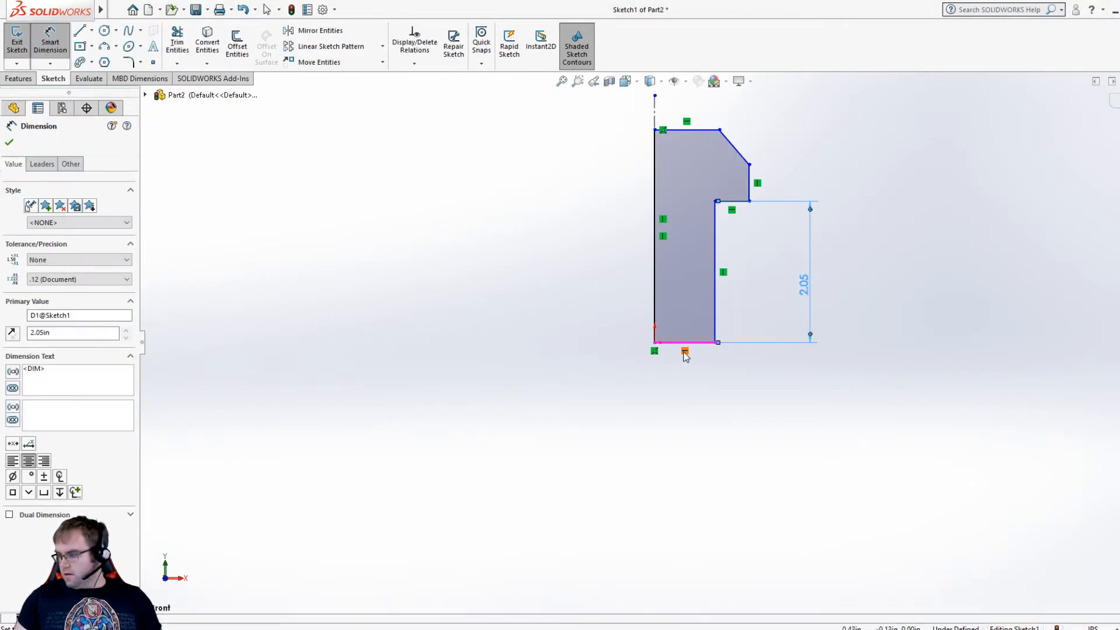
- Add a doubled diameter dimension of 1.4 in between the stem's outer edge and the centerline
click(716, 317)
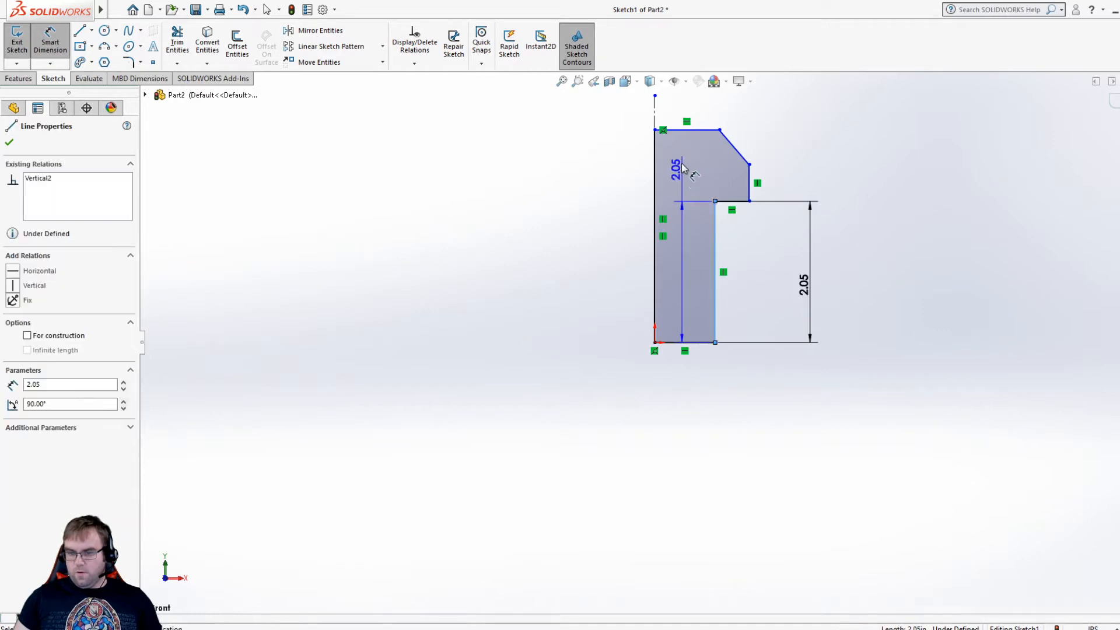
click(655, 117)
click(638, 448)
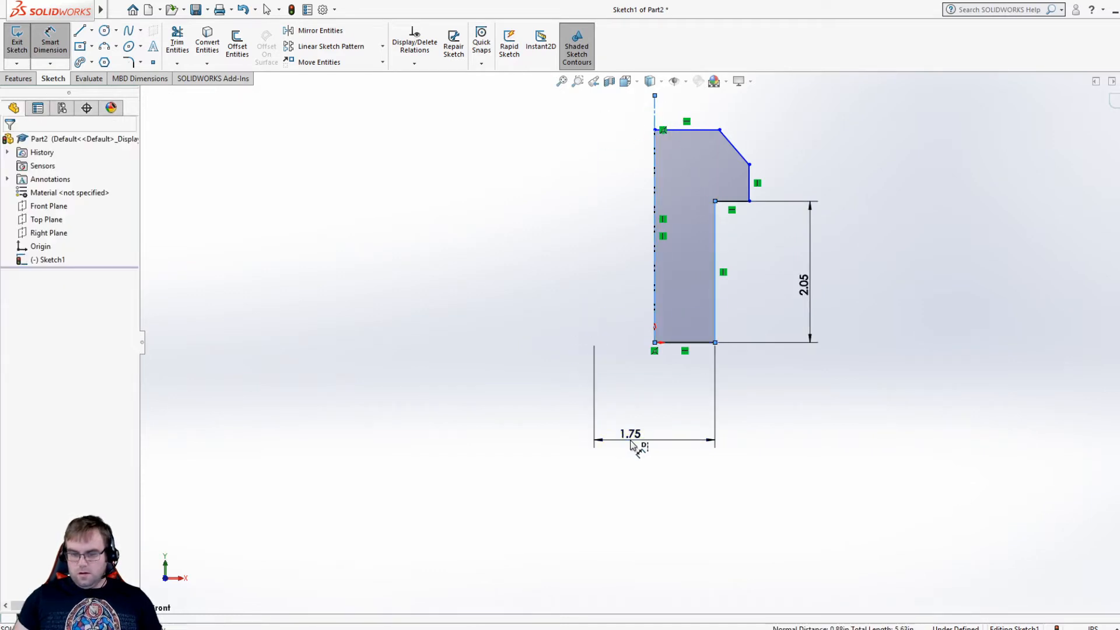
text(1.4)
key(Return)
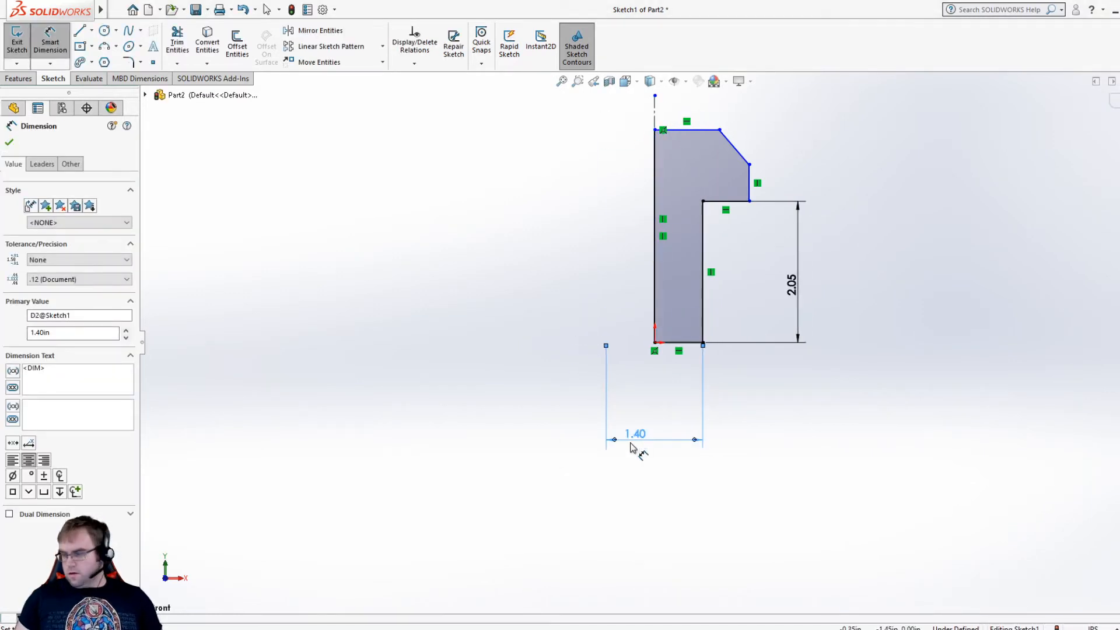
- Dimension the head's height from ledge to top line as 0.95 in and its outer vertical edge as 0.575 in
click(725, 203)
click(700, 129)
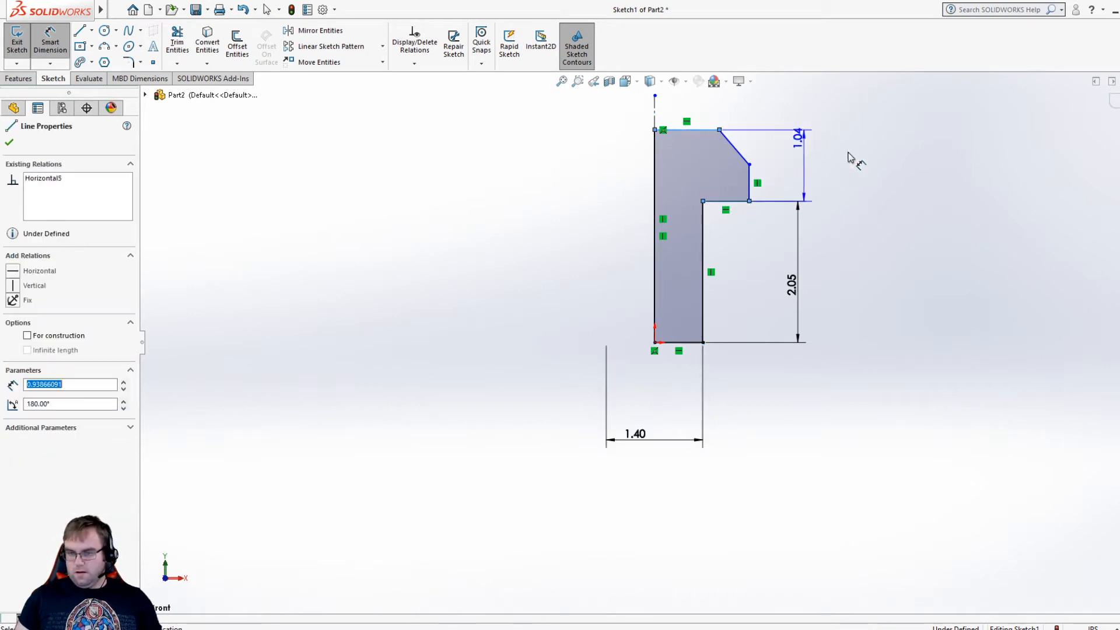
click(938, 172)
text(0.95)
key(Return)
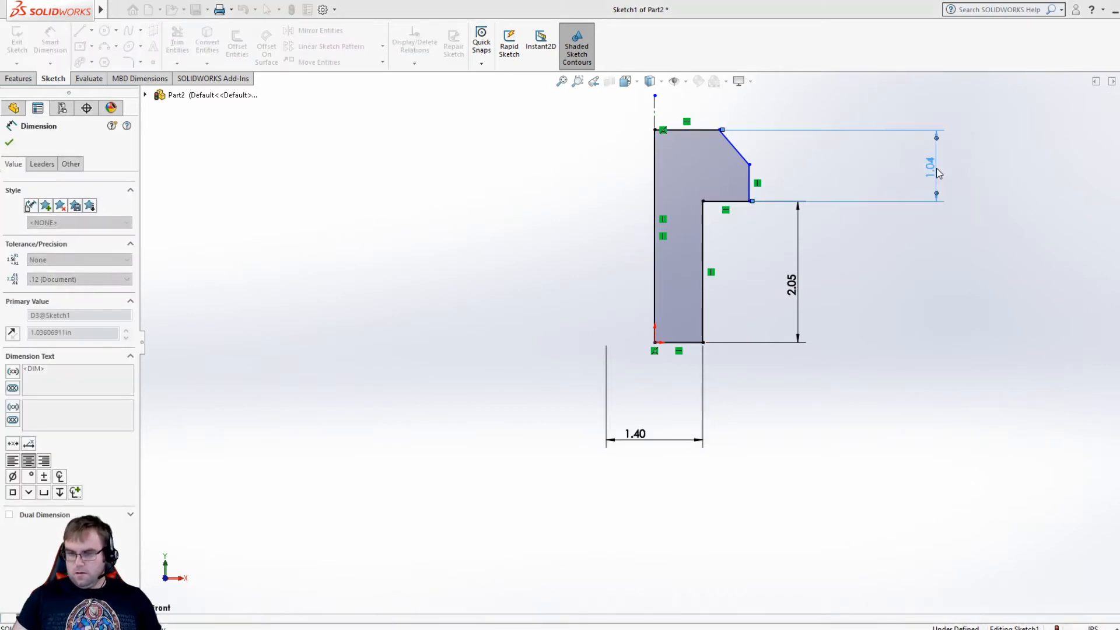
click(752, 188)
click(822, 181)
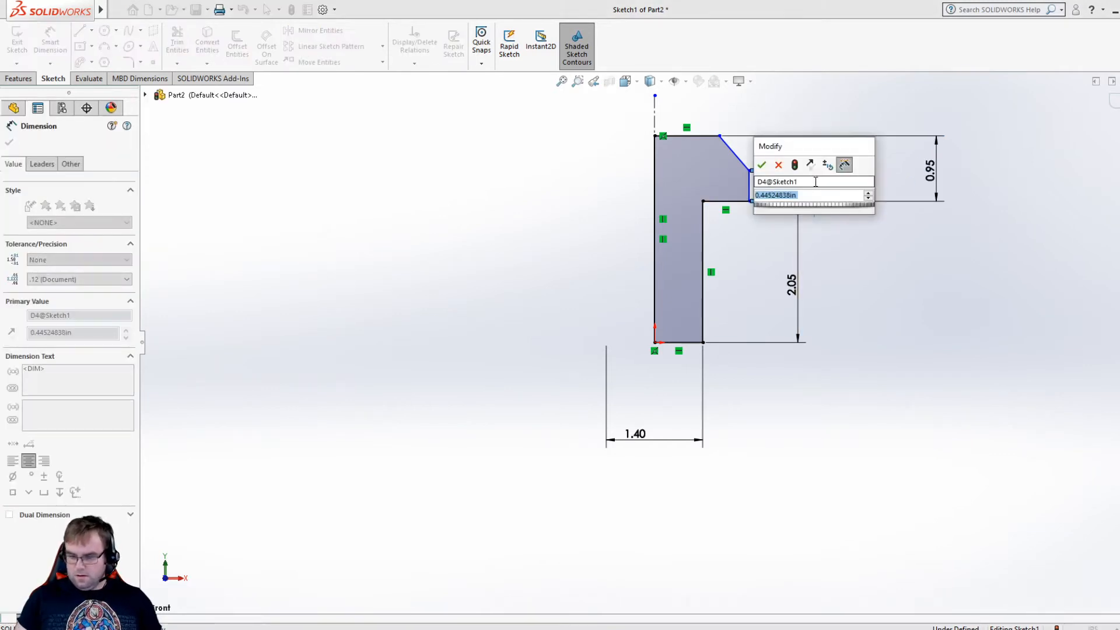
text(0.575)
key(Return)
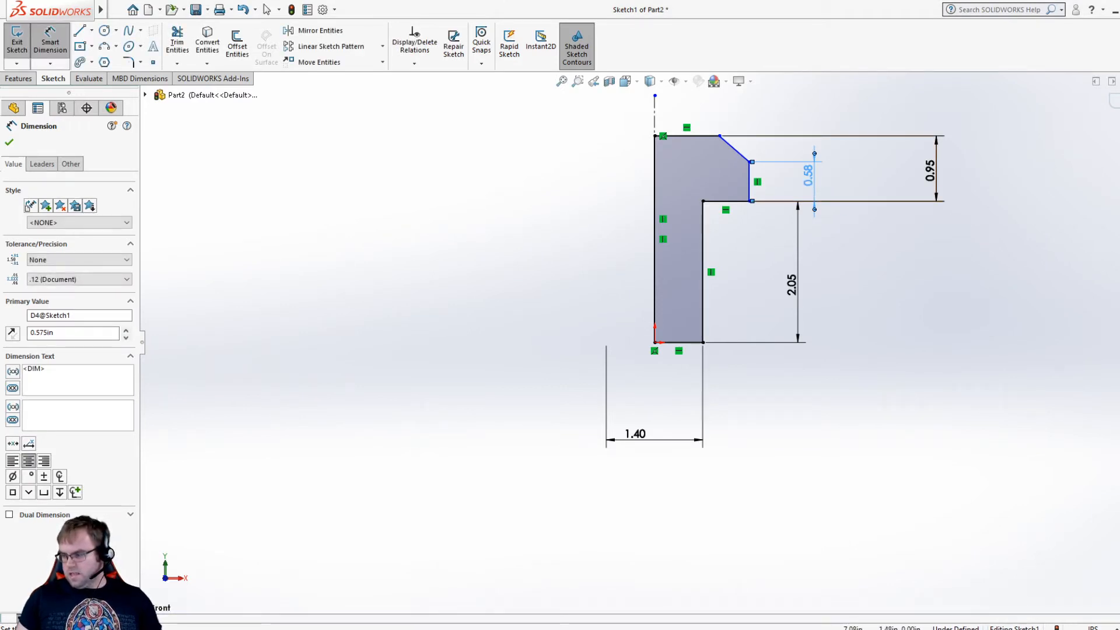
- Set the angle between the chamfer line and the head's outer vertical edge to 45 degrees
click(736, 153)
click(749, 170)
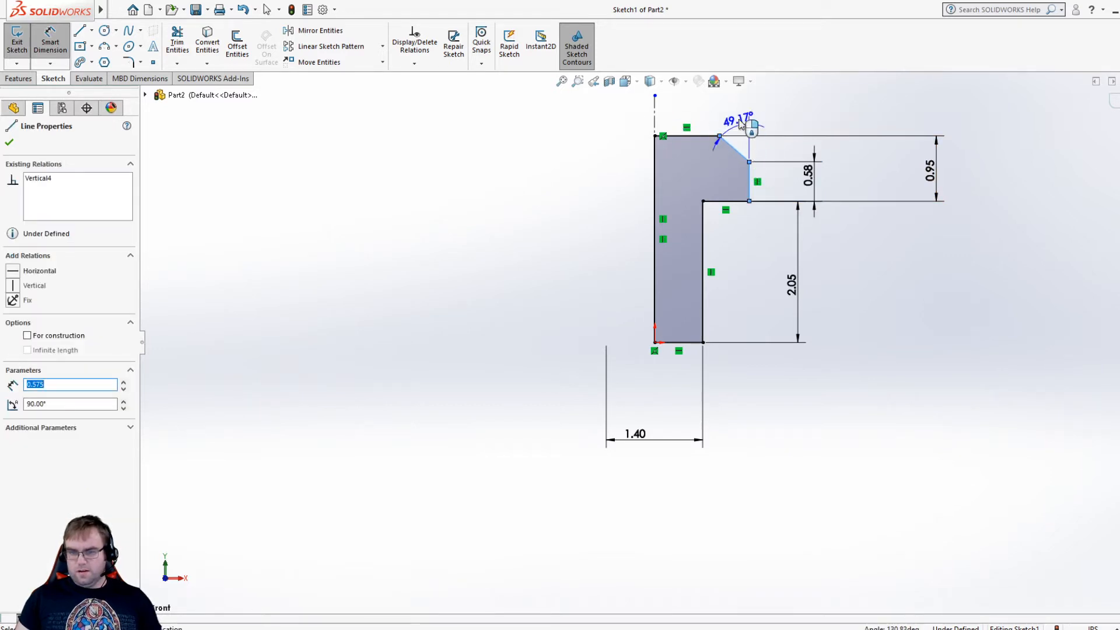
click(734, 108)
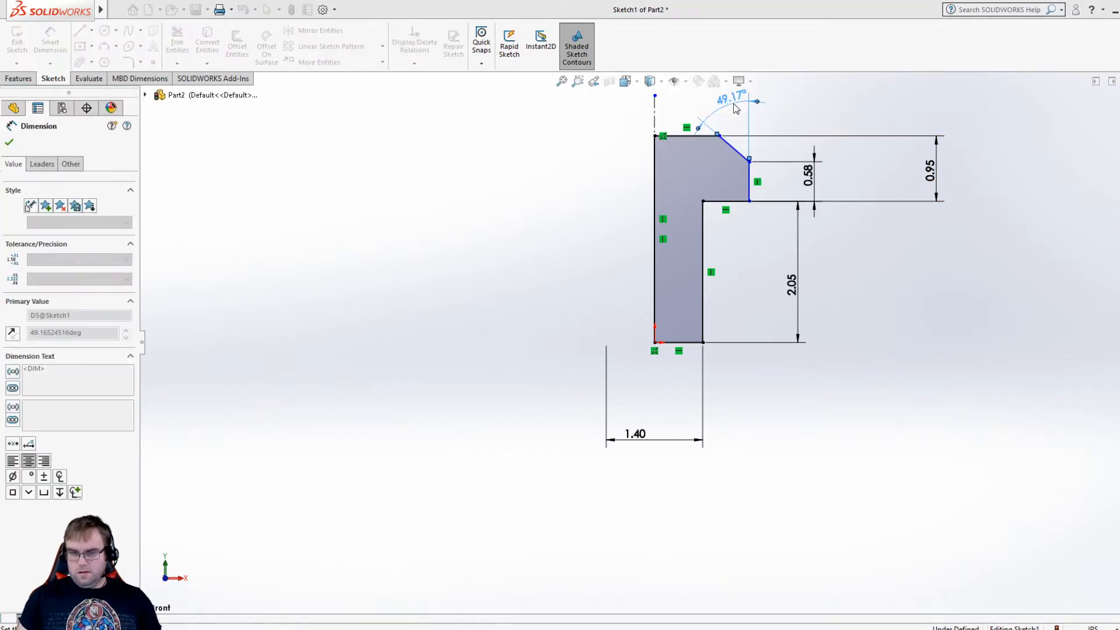
text(45)
key(Return)
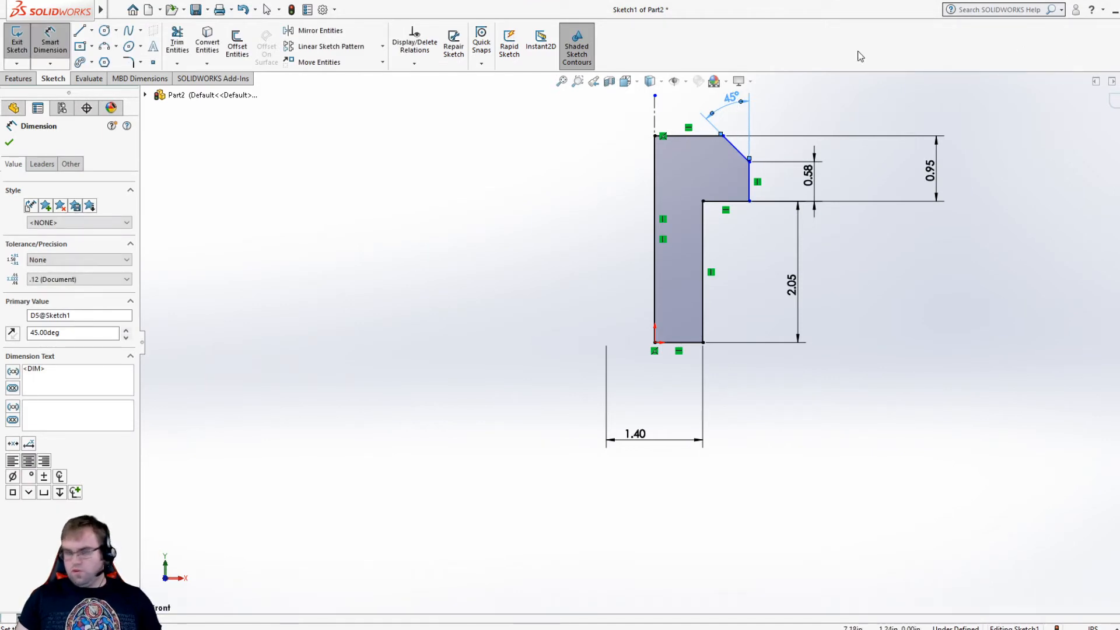
- Add a doubled diameter dimension of 2.25 in between the head's outer edge and the centerline
click(749, 180)
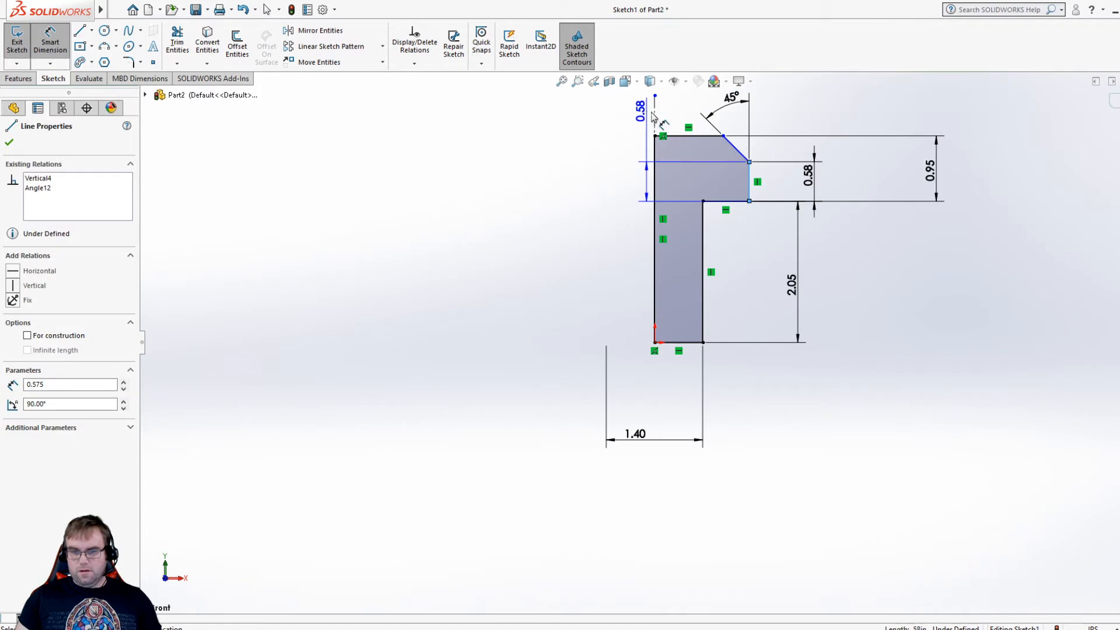
click(654, 107)
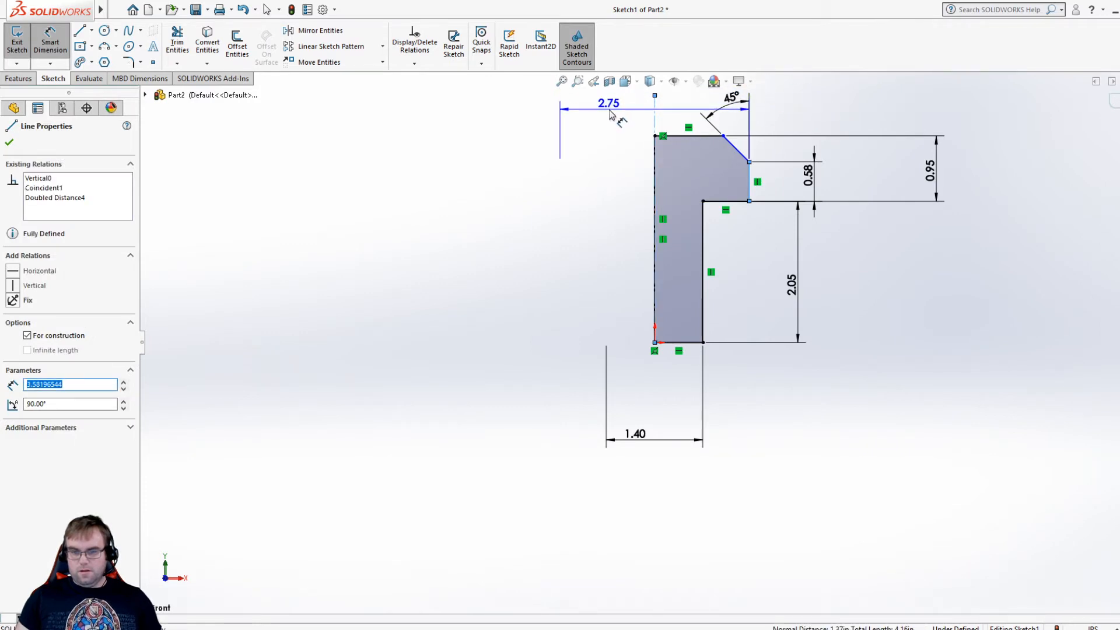
click(612, 115)
text(2.25)
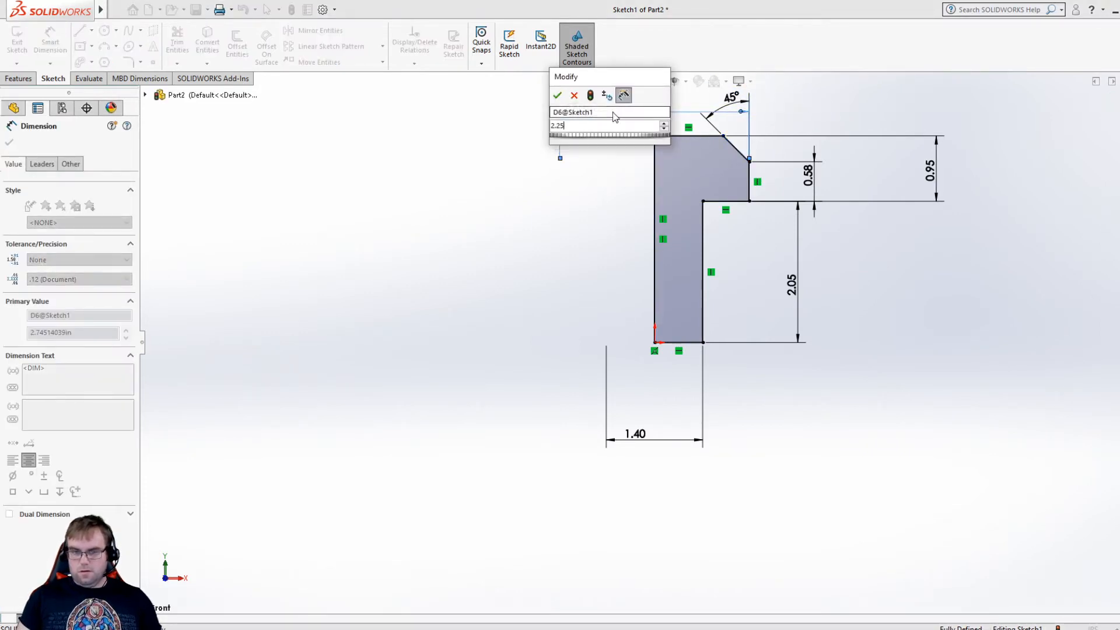
key(Return)
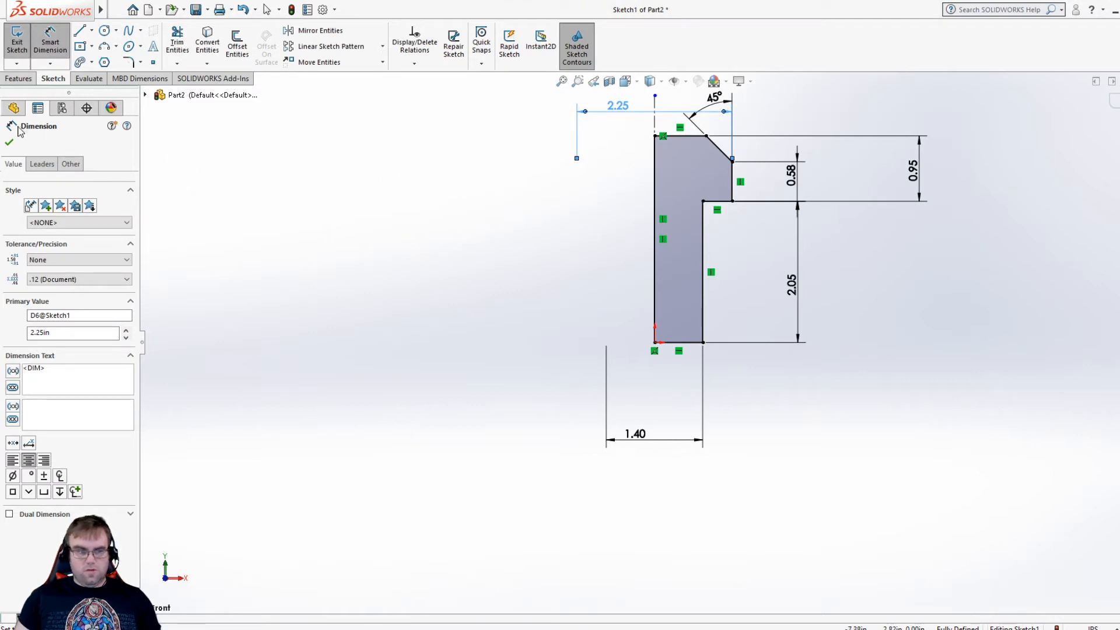
- Revolve the half-profile sketch 360 degrees about the vertical centerline to create the solid body
click(9, 144)
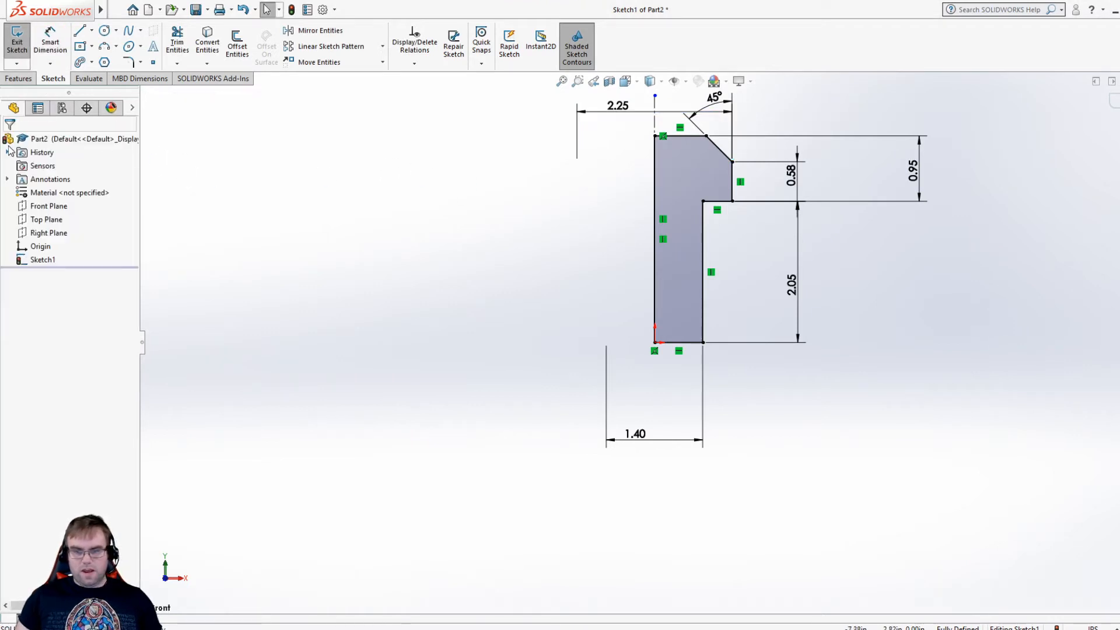
click(19, 79)
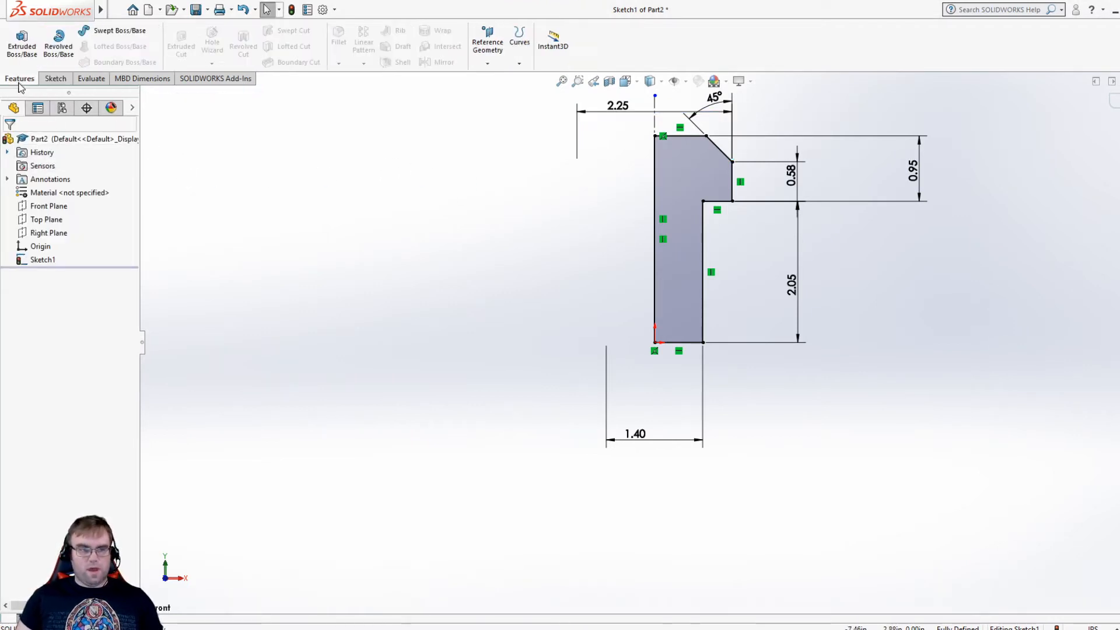
click(58, 47)
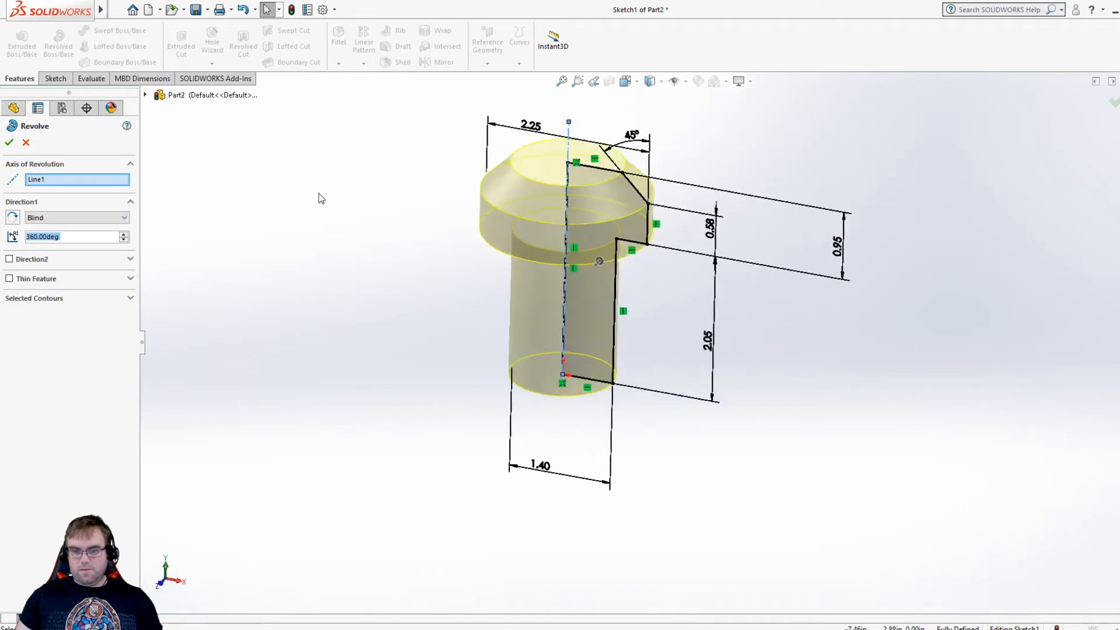
click(10, 143)
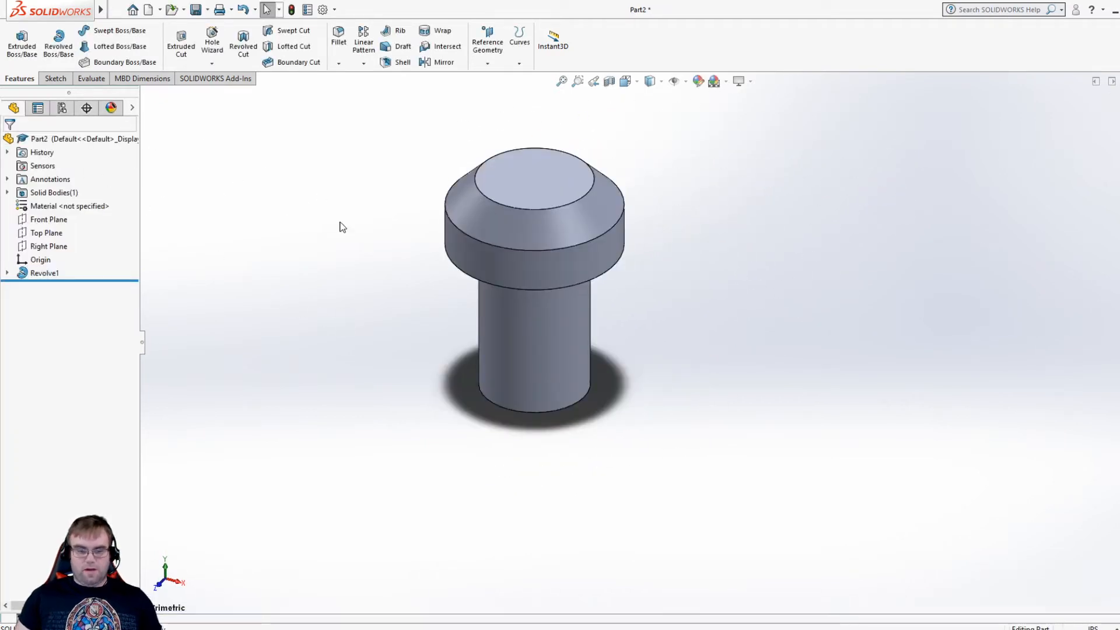
- Start a new sketch on the Front Plane and orient the view normal to it
middle_drag(379, 386, 393, 350)
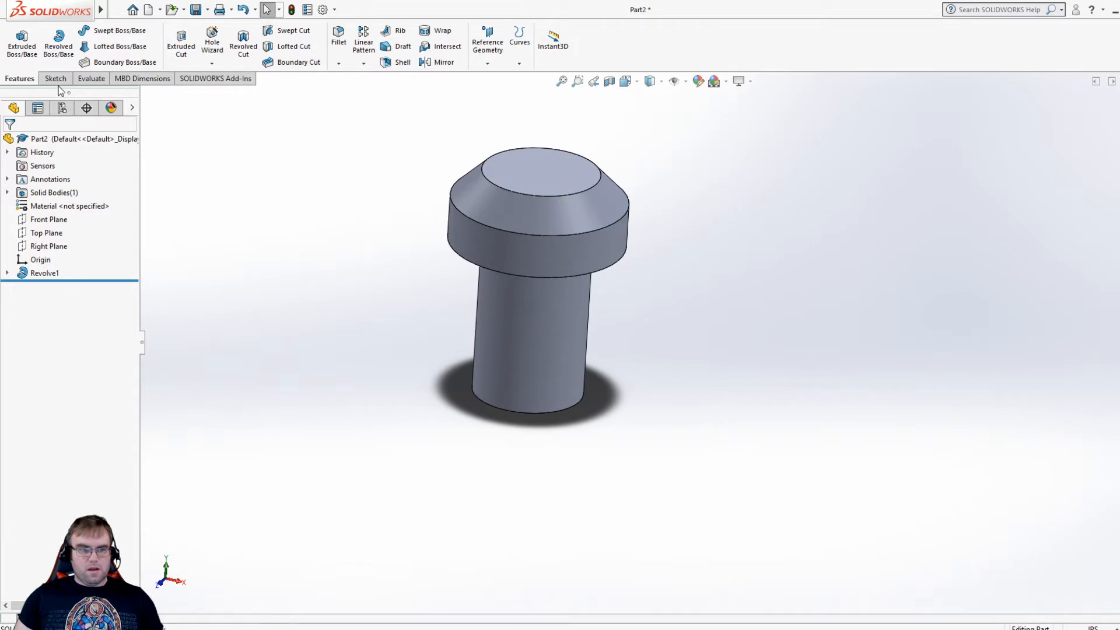
click(56, 79)
click(17, 36)
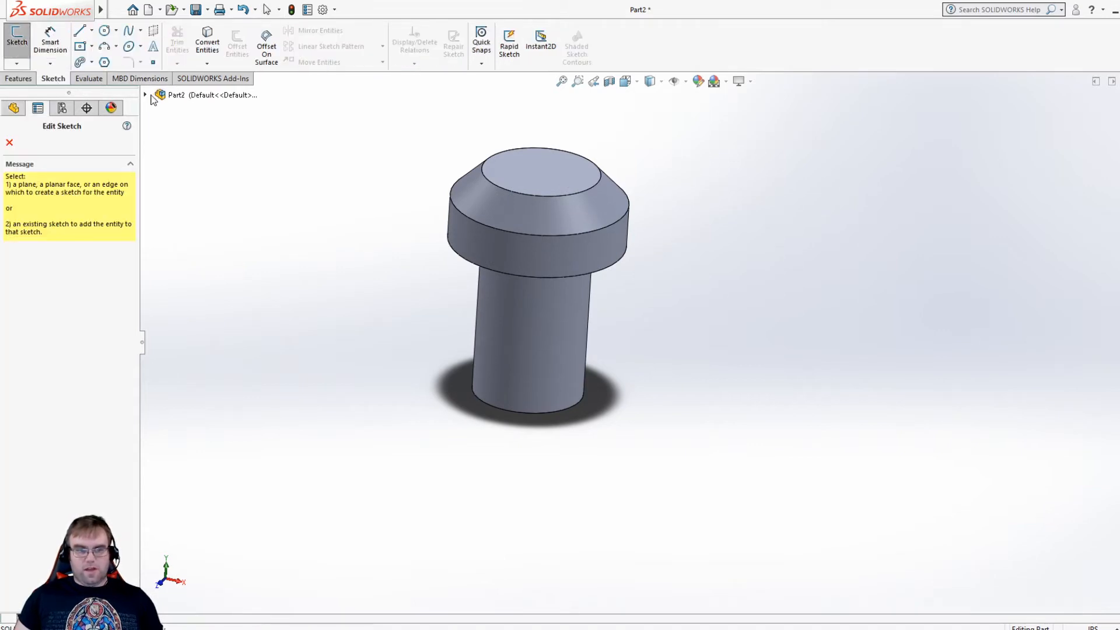
click(146, 96)
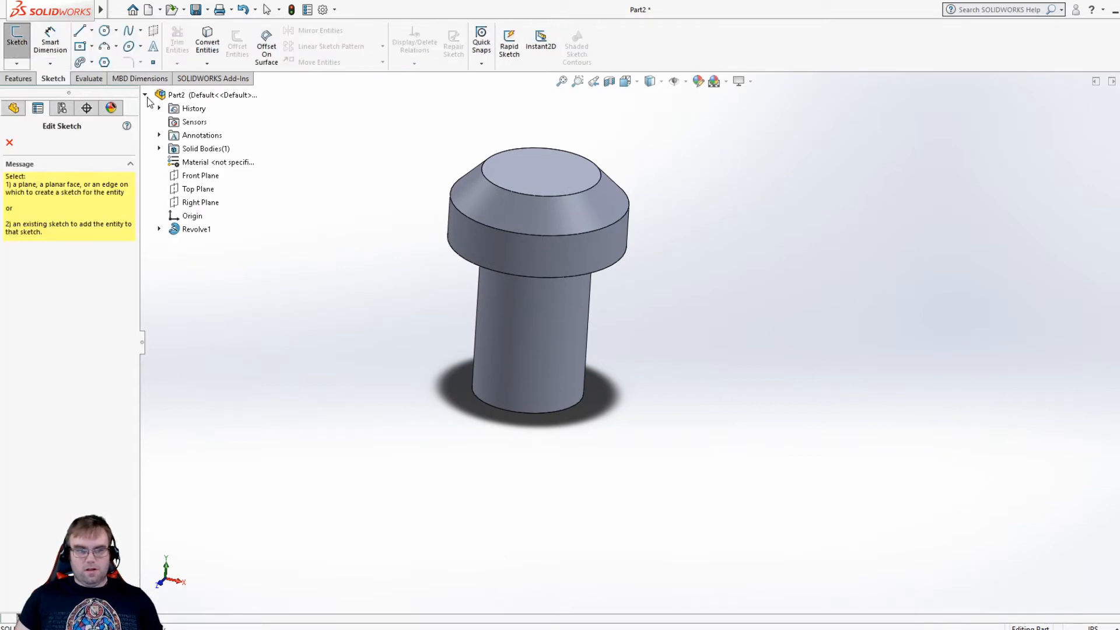
click(198, 178)
key(space)
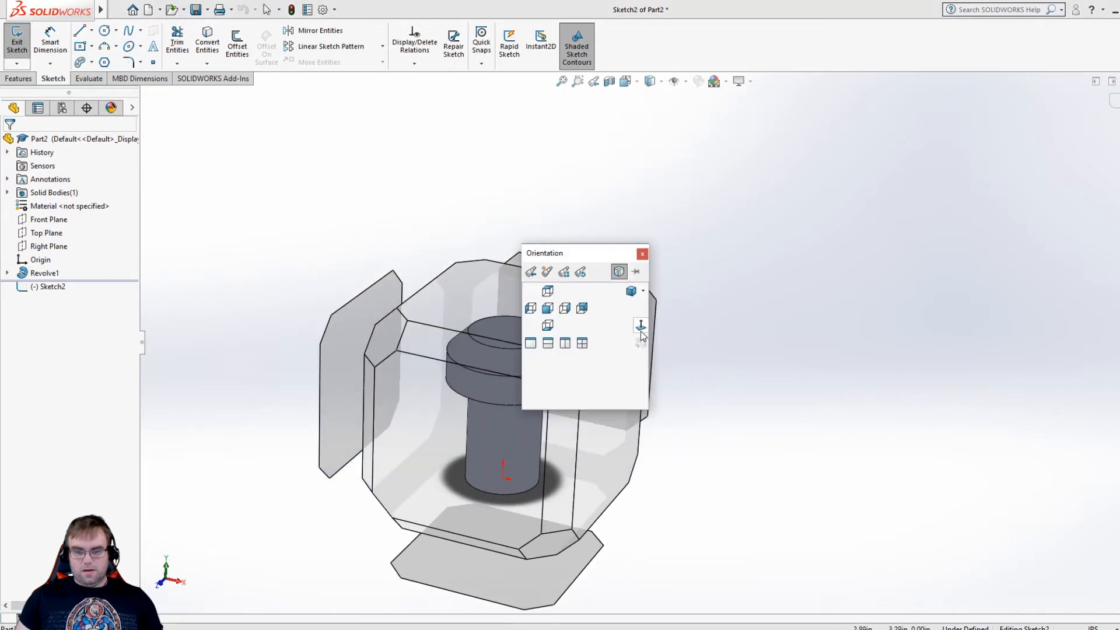
click(641, 328)
- Sketch a vertical centerline from the origin up to the head's top edge
click(92, 32)
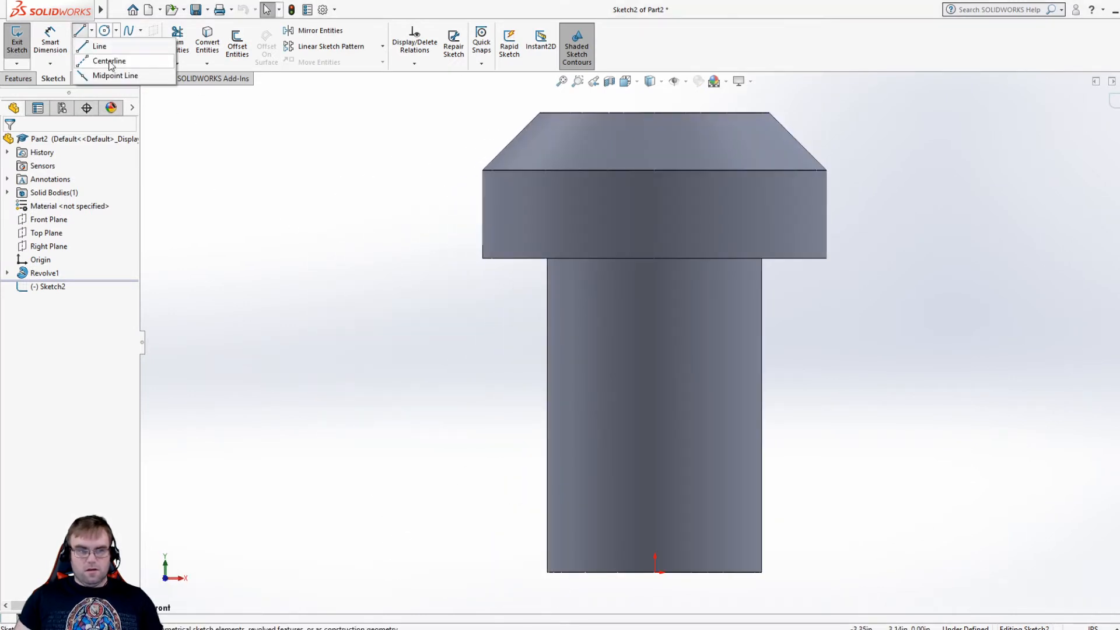
click(104, 56)
click(654, 572)
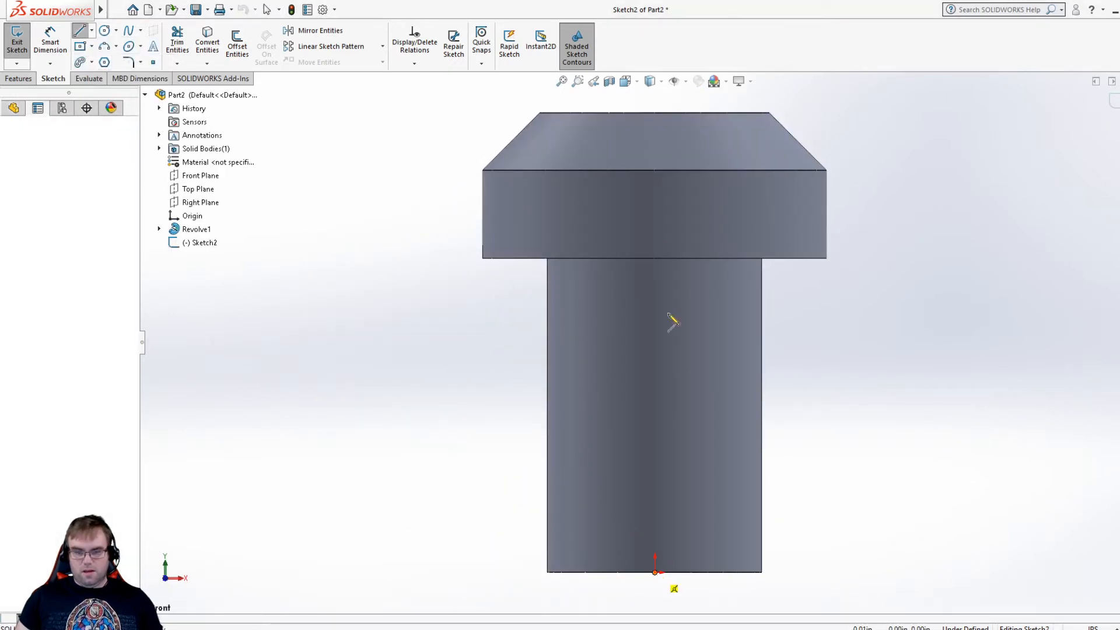
click(654, 113)
key(Escape)
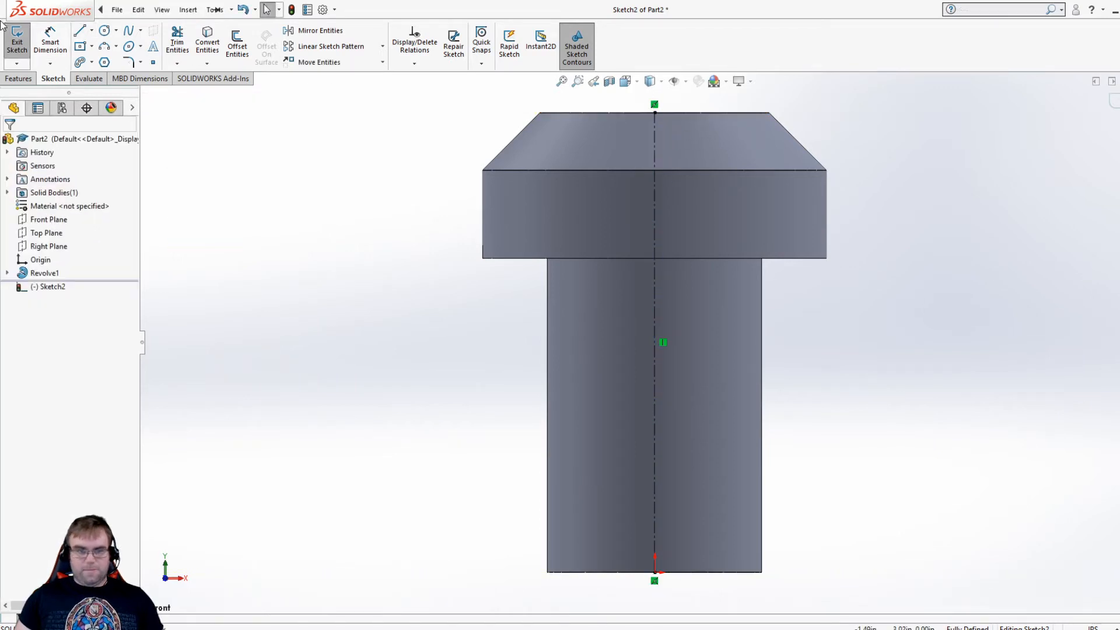
- Sketch a horizontal line from the origin along the stem's bottom edge, then a vertical line up inside the stem, ending below the head
key(l)
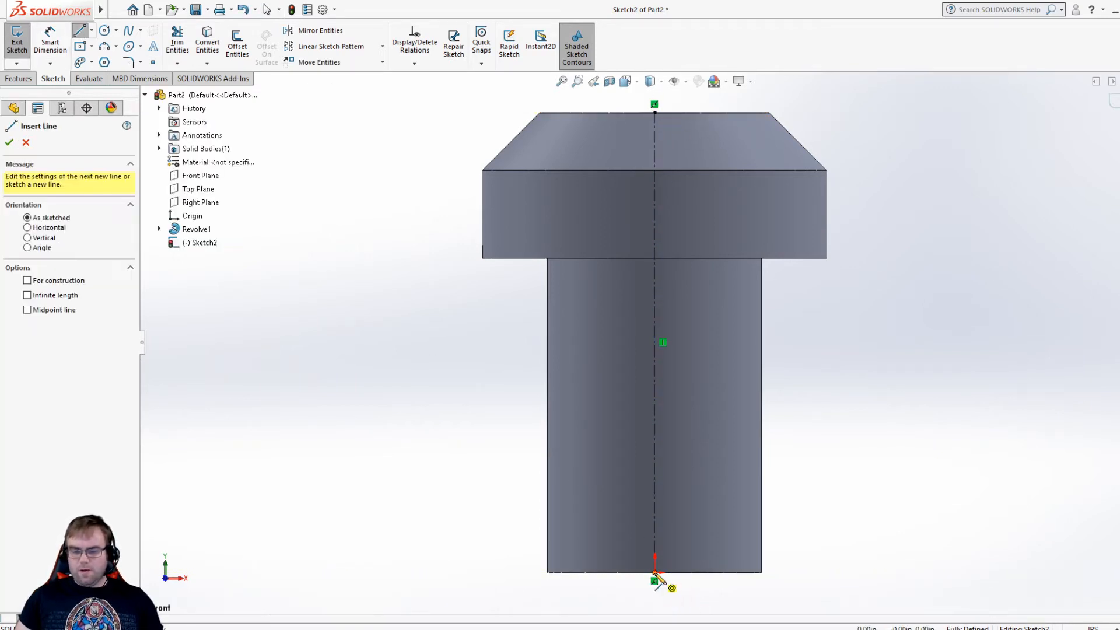
click(655, 572)
click(709, 572)
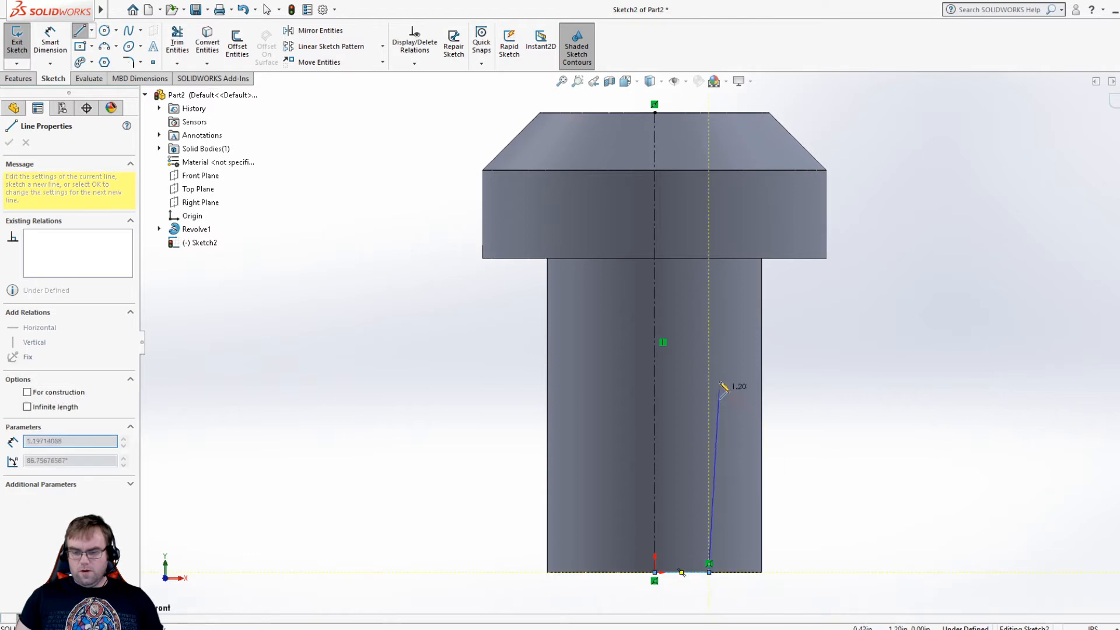
click(709, 319)
key(Escape)
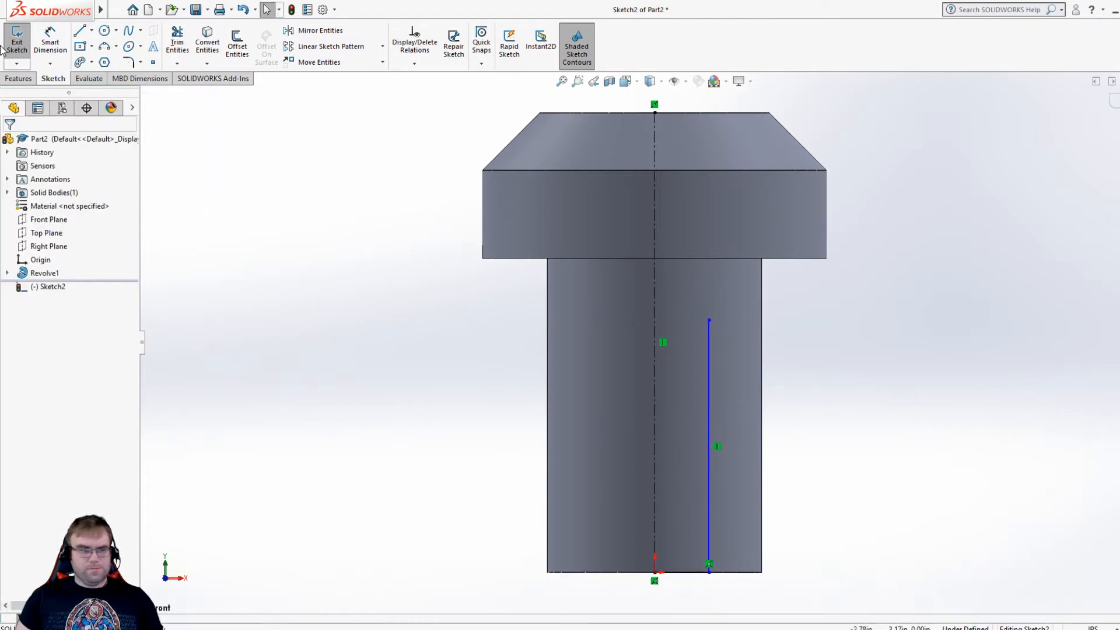
- Sketch a three-point arc from the upper end of the vertical line to the centerline, bulging upward and outward
click(105, 46)
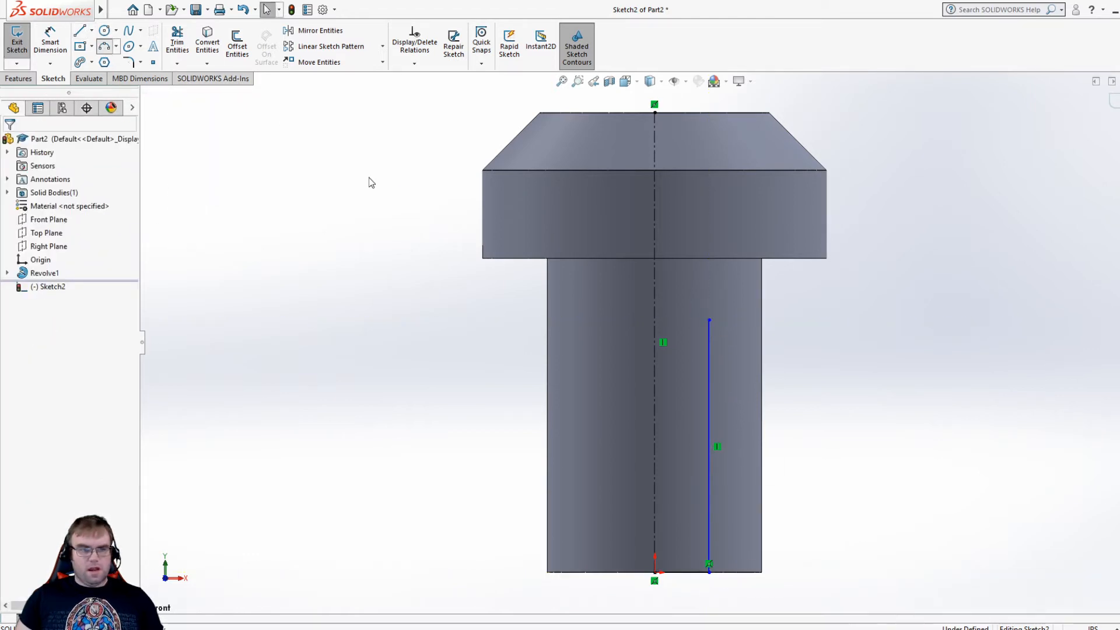
click(709, 321)
click(654, 274)
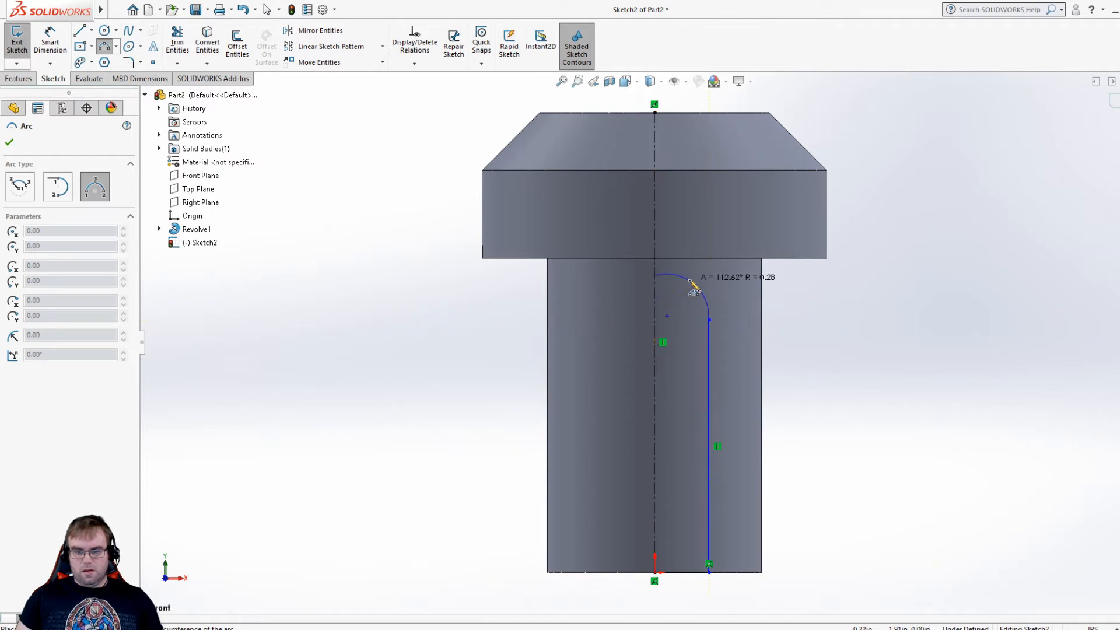
click(701, 285)
key(Escape)
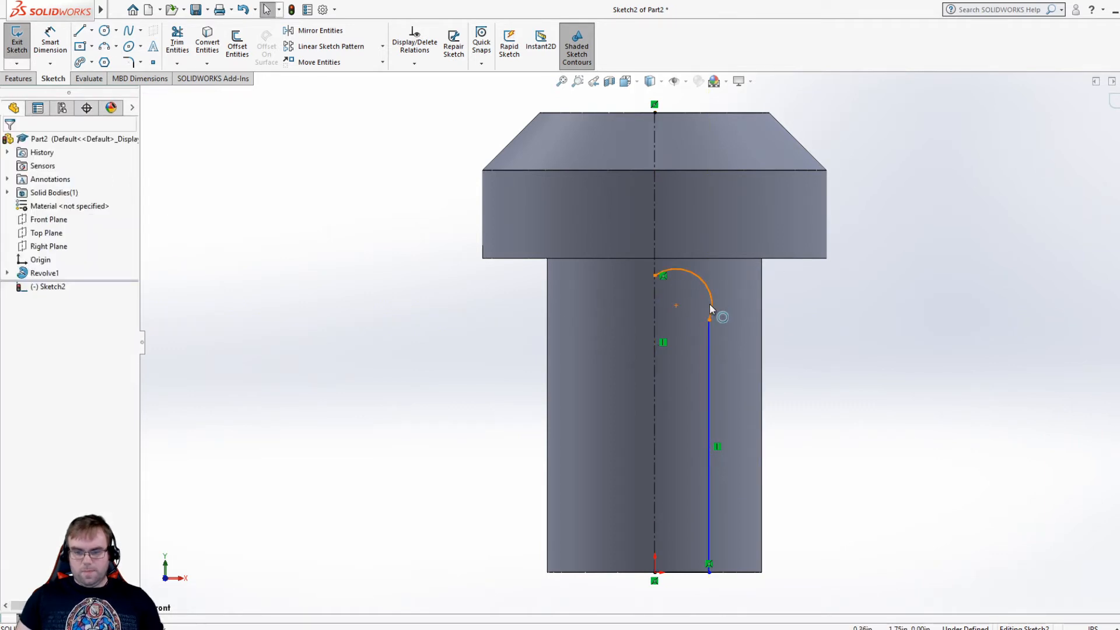
- Make the arc tangent to the vertical line inside the stem
click(711, 306)
ctrl+click(708, 356)
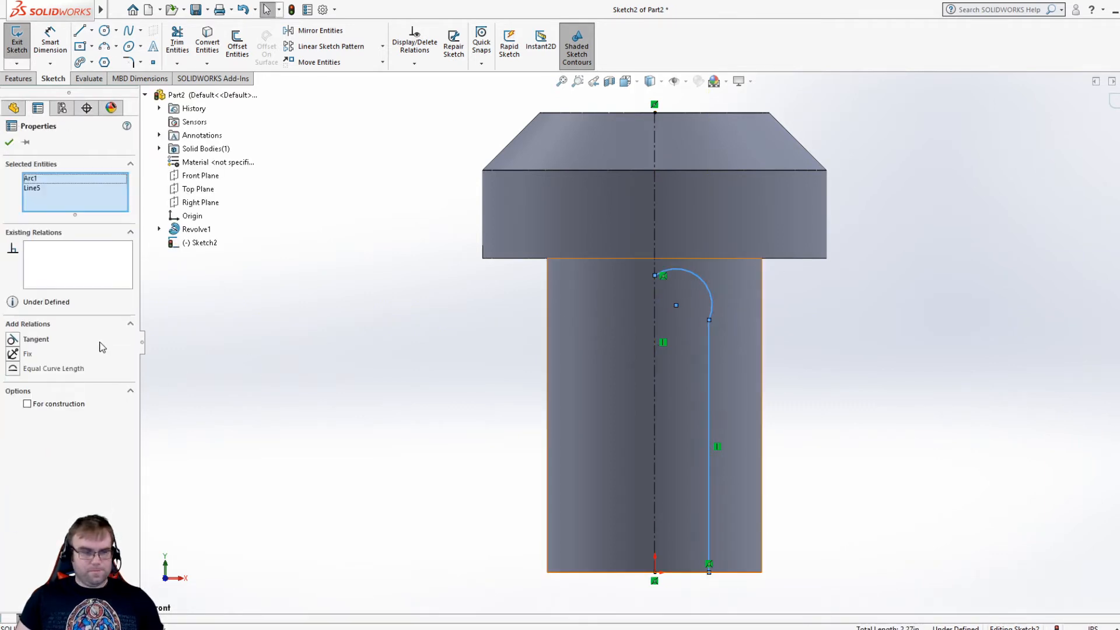
click(11, 339)
key(Escape)
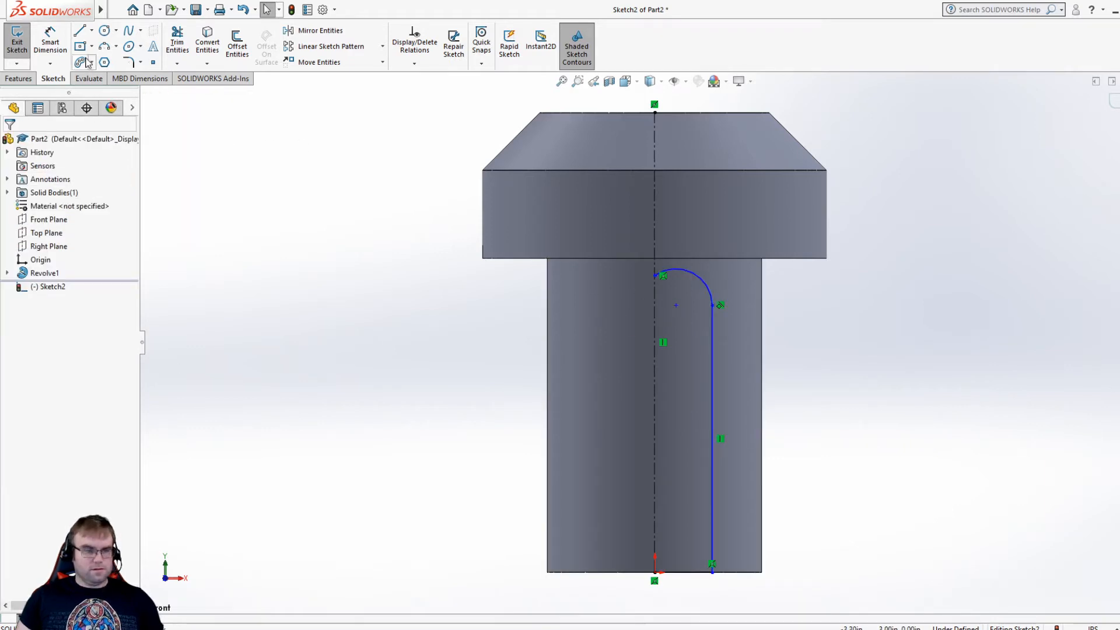
- Add a doubled diameter dimension of 1 in between the bore's vertical line and the centerline
click(50, 40)
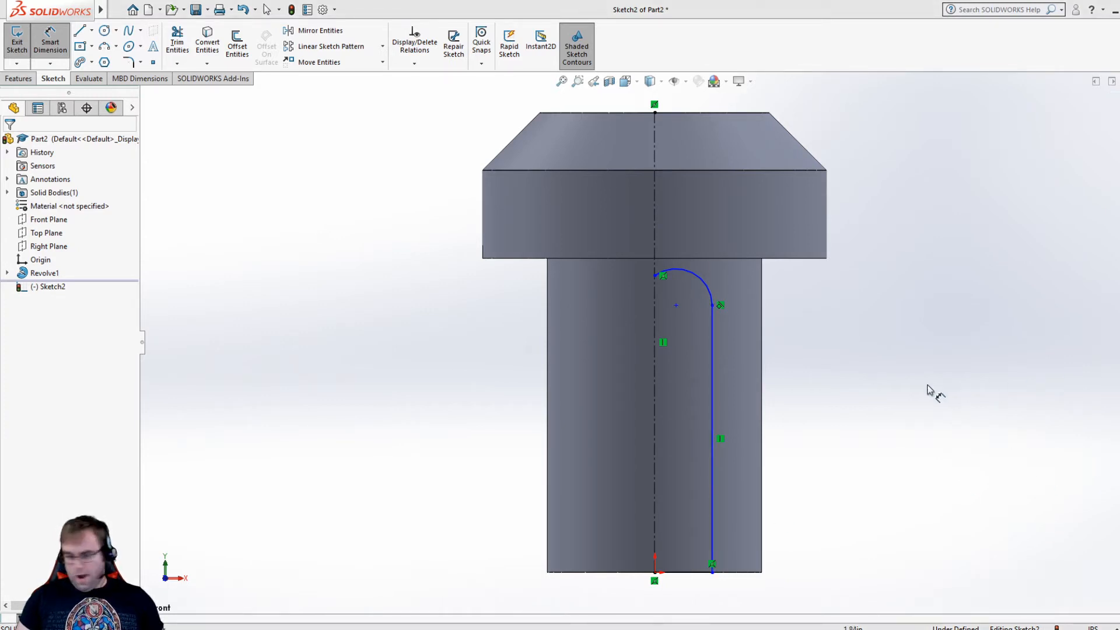
click(712, 516)
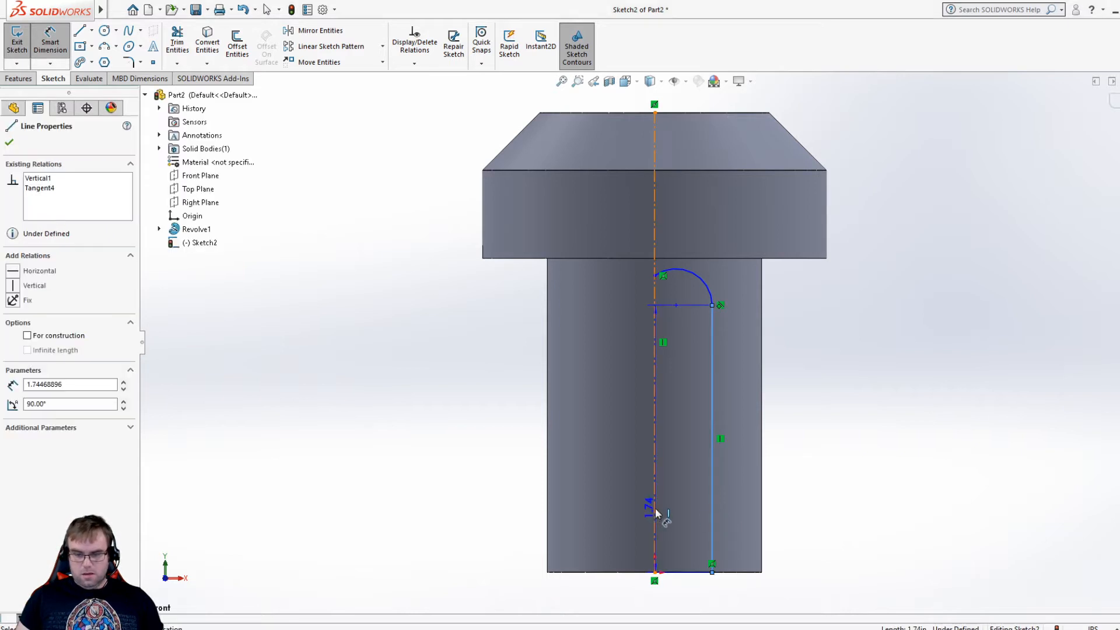
click(655, 508)
click(605, 512)
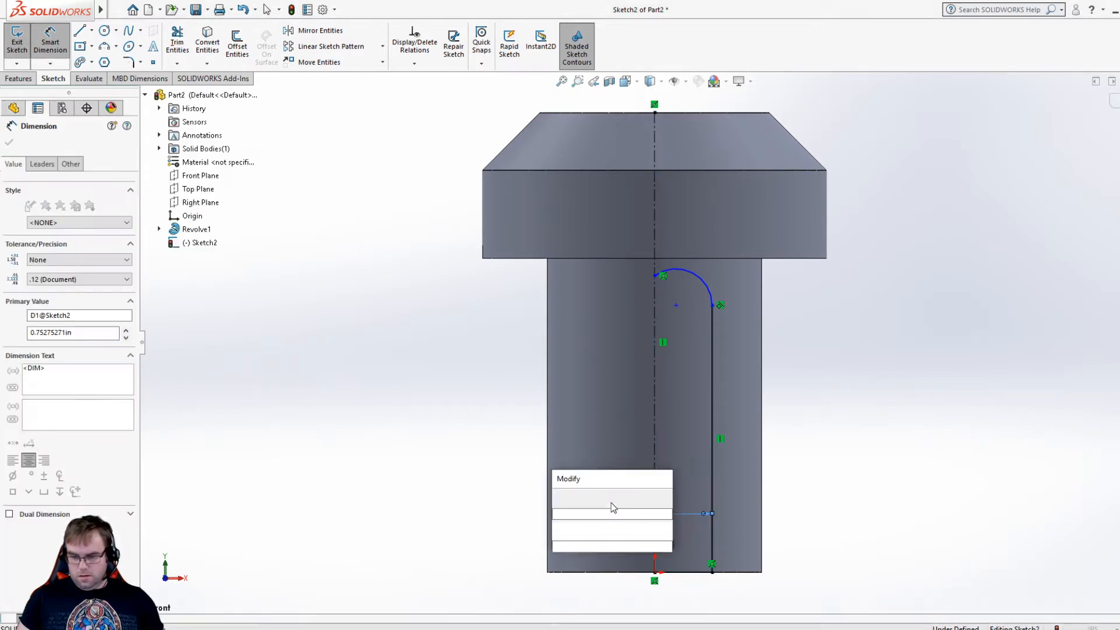
text(1)
key(Return)
- Dimension the arc at the bore's end with a radius of 0.5 in
click(726, 251)
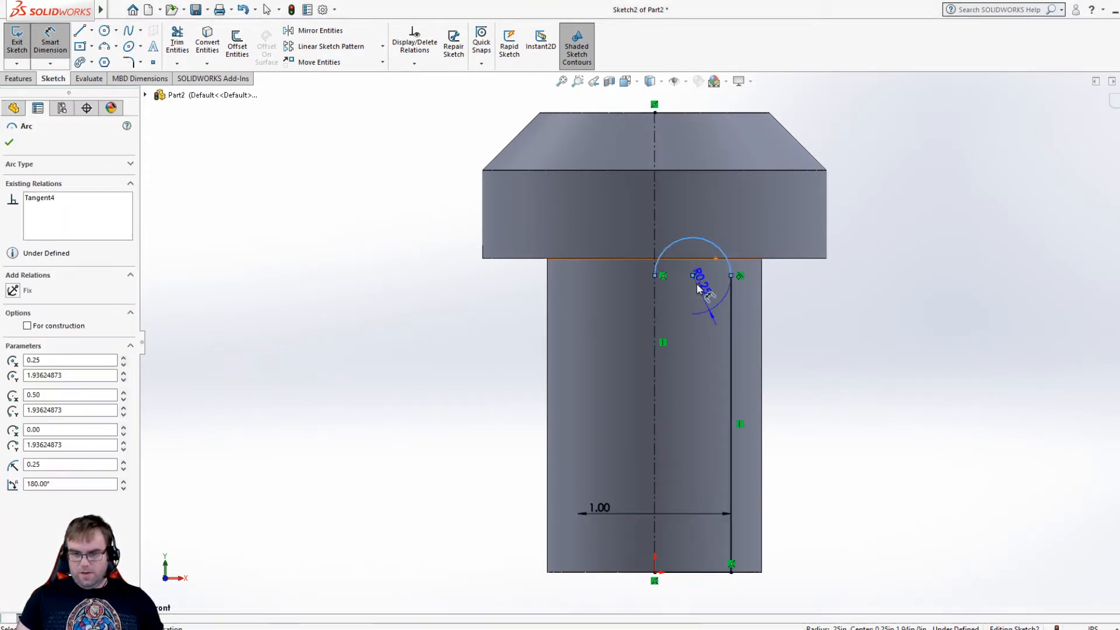
click(697, 284)
text(.5)
key(Return)
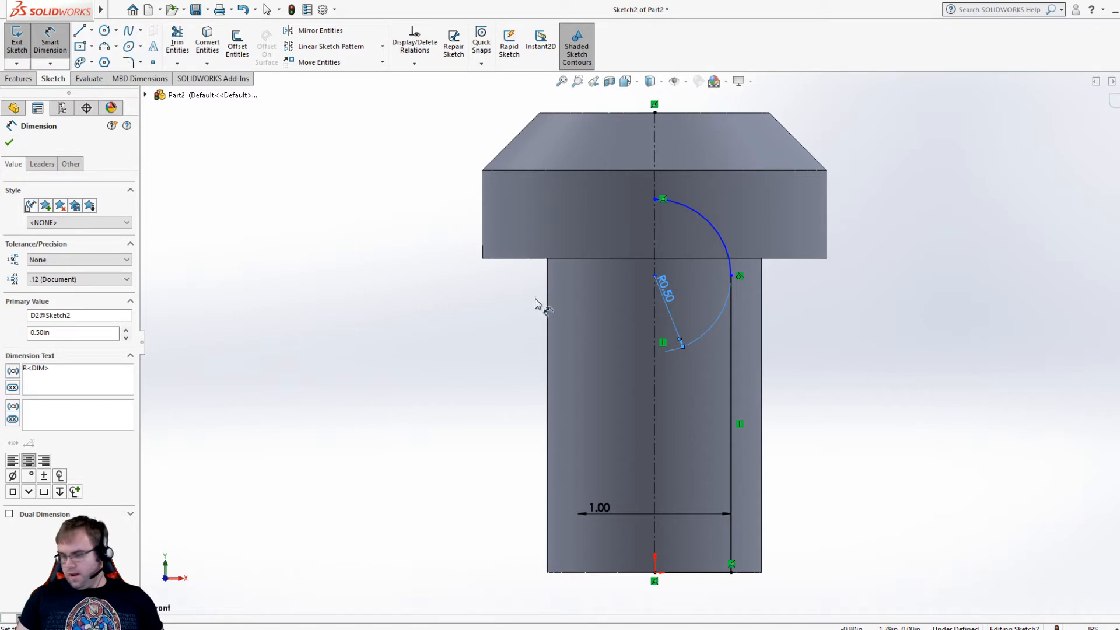
- Dimension the bore's vertical line with a length of 1.93 in
click(731, 401)
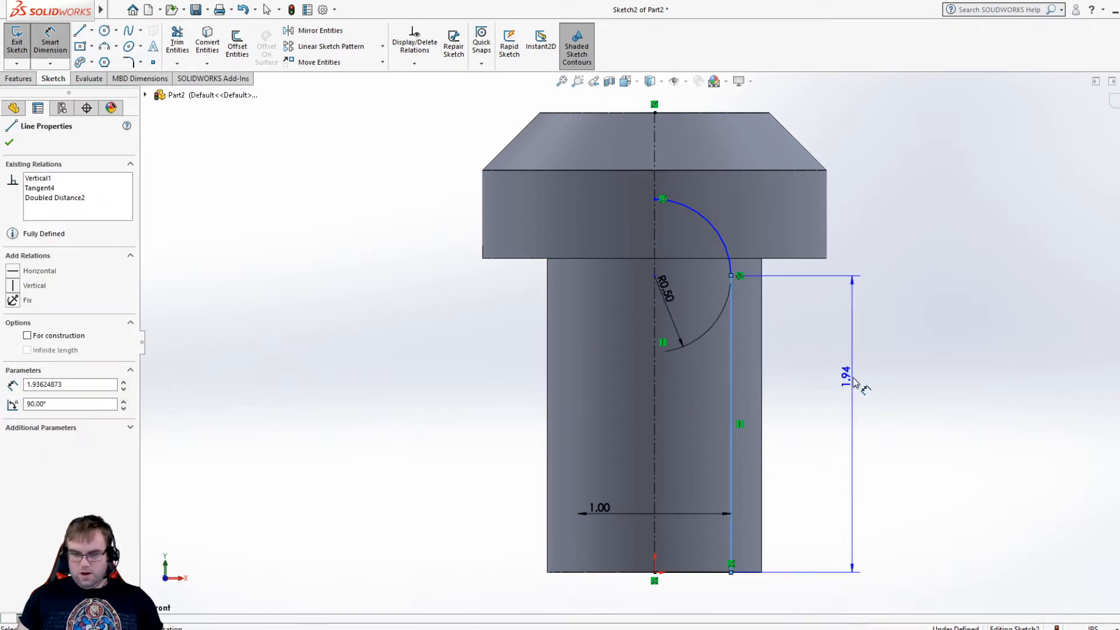
click(855, 383)
text(1.93)
key(Return)
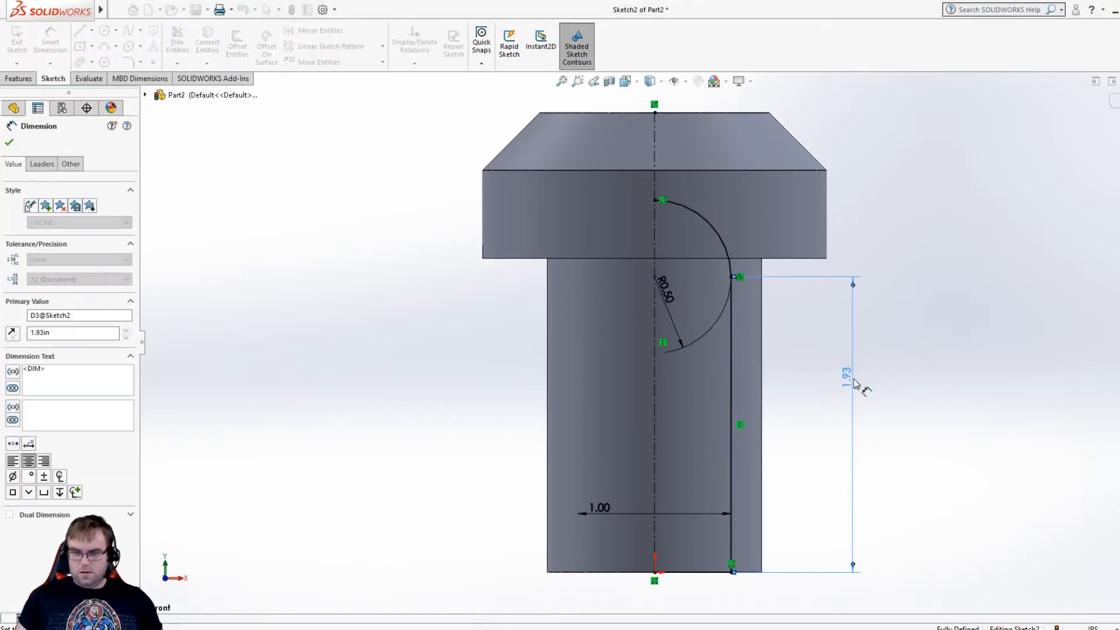
key(Escape)
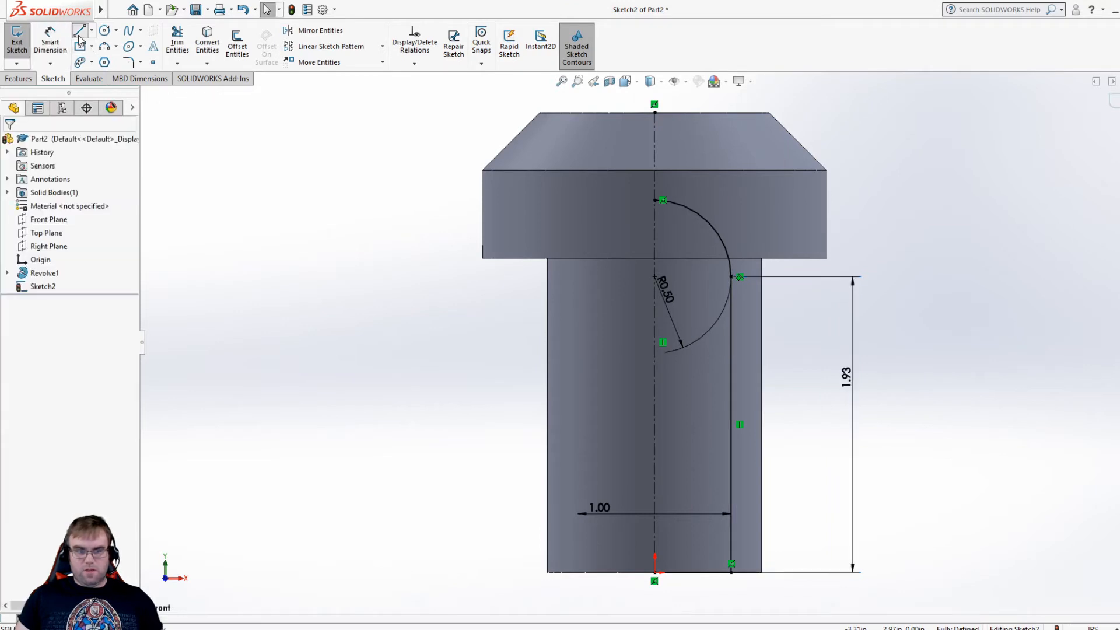
- Close the bore profile with a vertical line from the arc's end on the centerline down to the origin
click(79, 34)
click(655, 200)
click(654, 573)
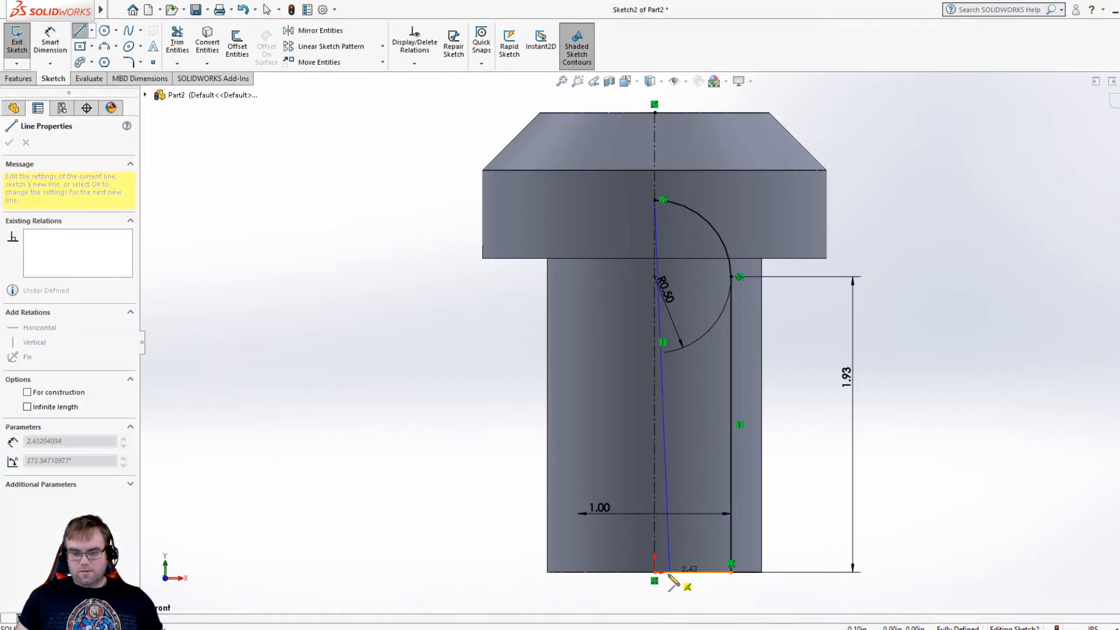
key(Escape)
key(Escape)
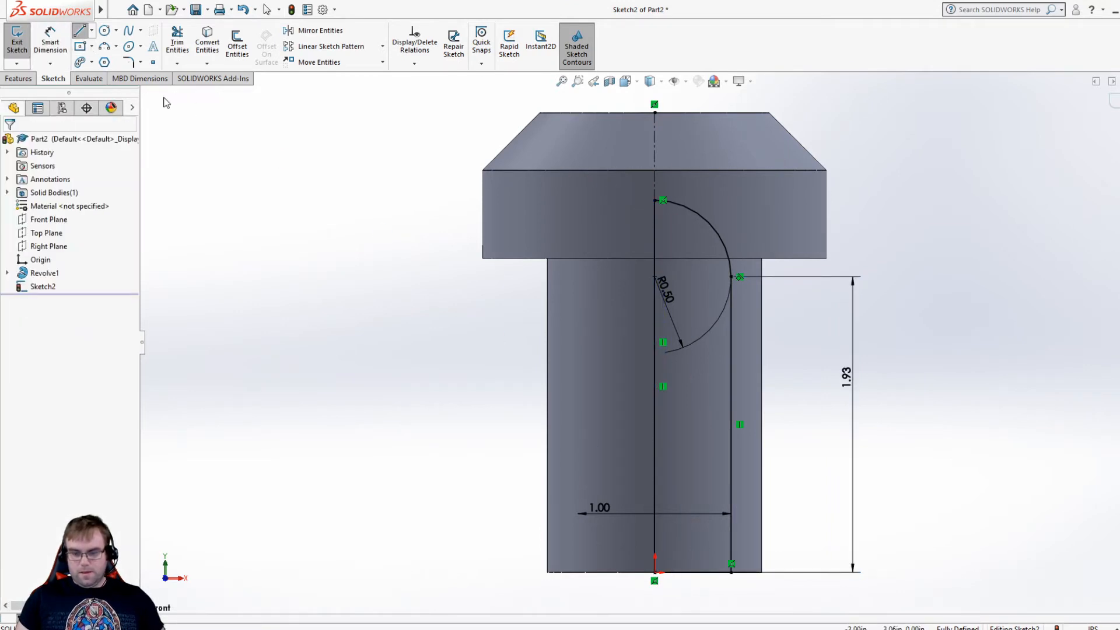
- Cut the round-ended bore with a 360-degree Revolved Cut of the profile about the centerline
click(18, 79)
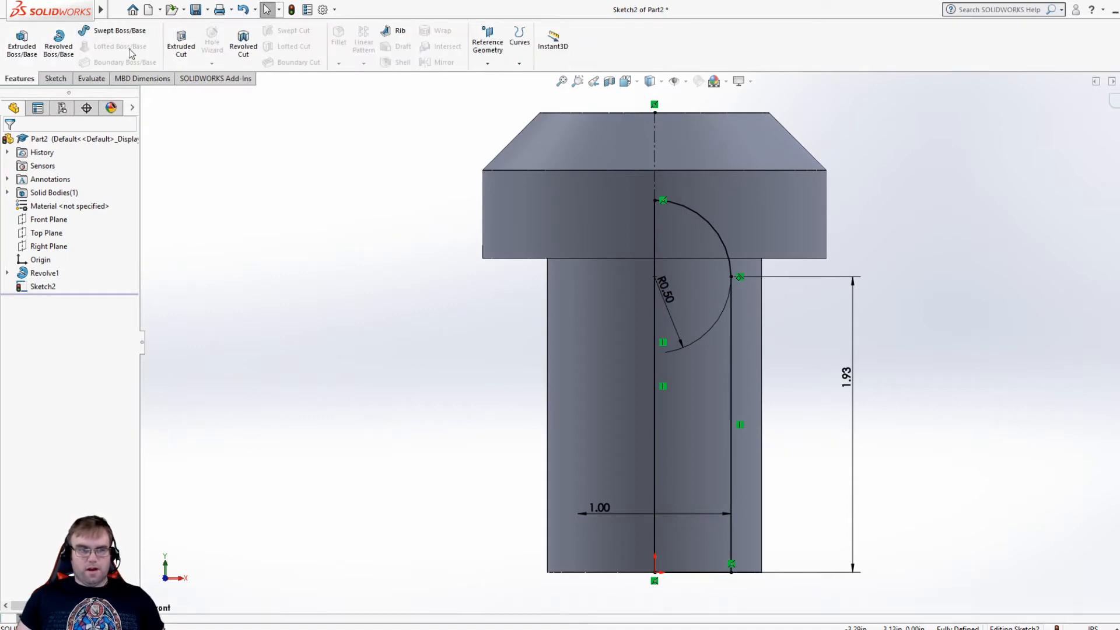
click(244, 59)
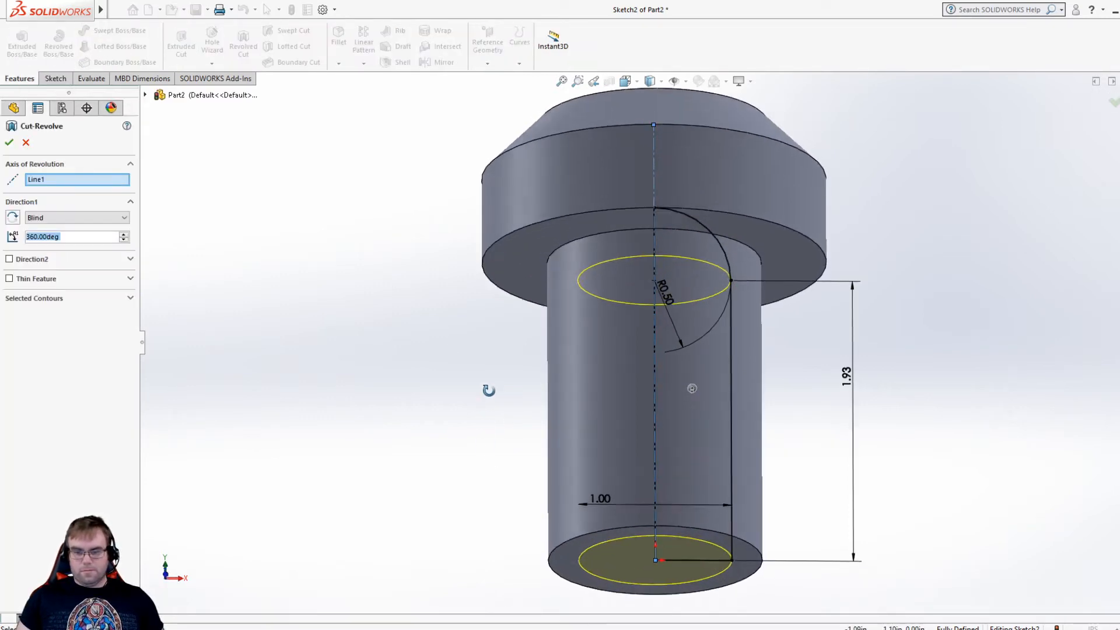
click(10, 143)
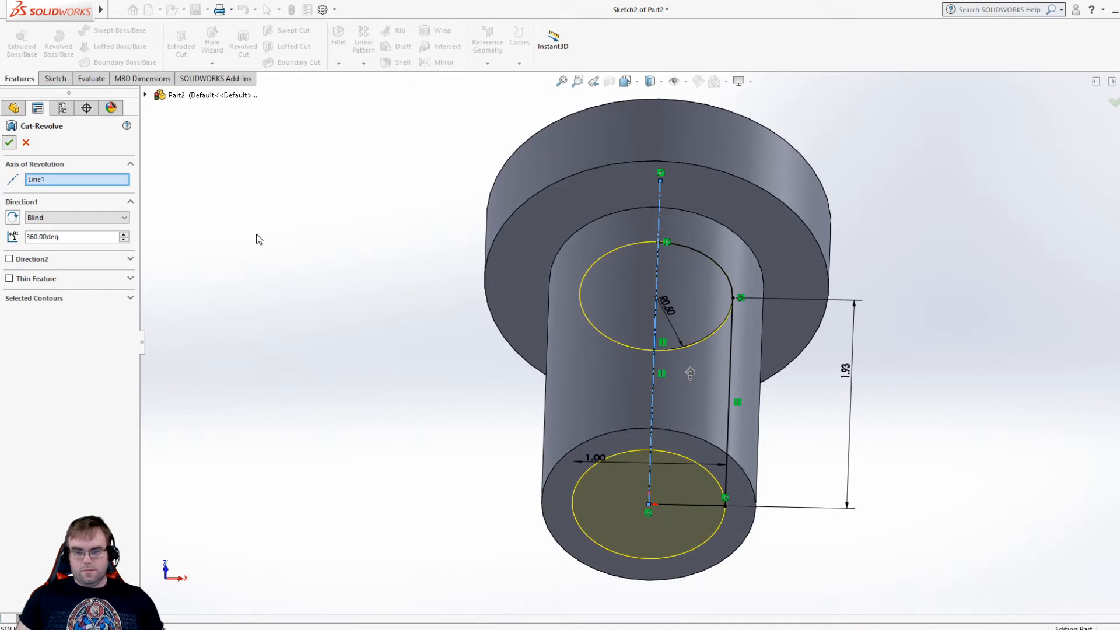
- Start a sketch on the flat circular end face of the chamfered flange
middle_drag(264, 233, 285, 478)
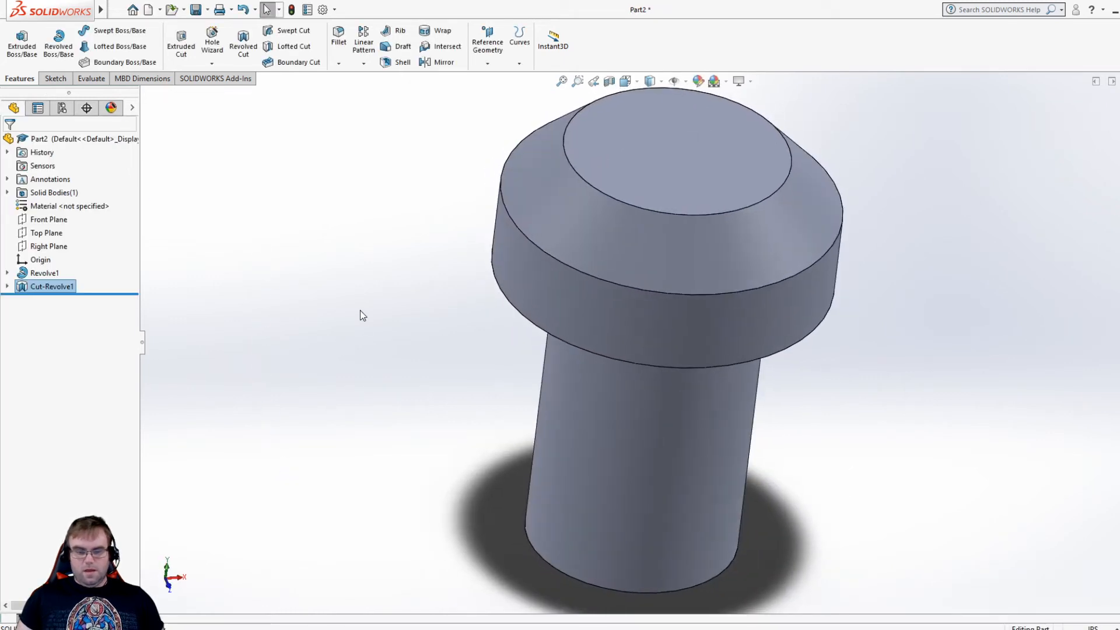
middle_drag(362, 315, 336, 442)
middle_drag(339, 326, 341, 376)
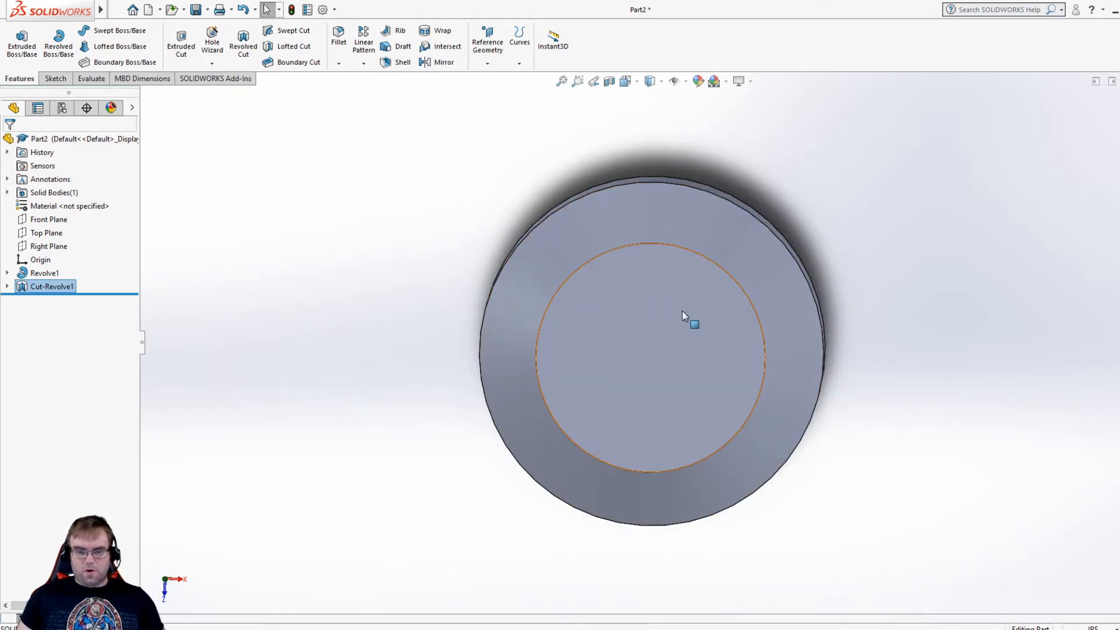
click(55, 79)
click(21, 54)
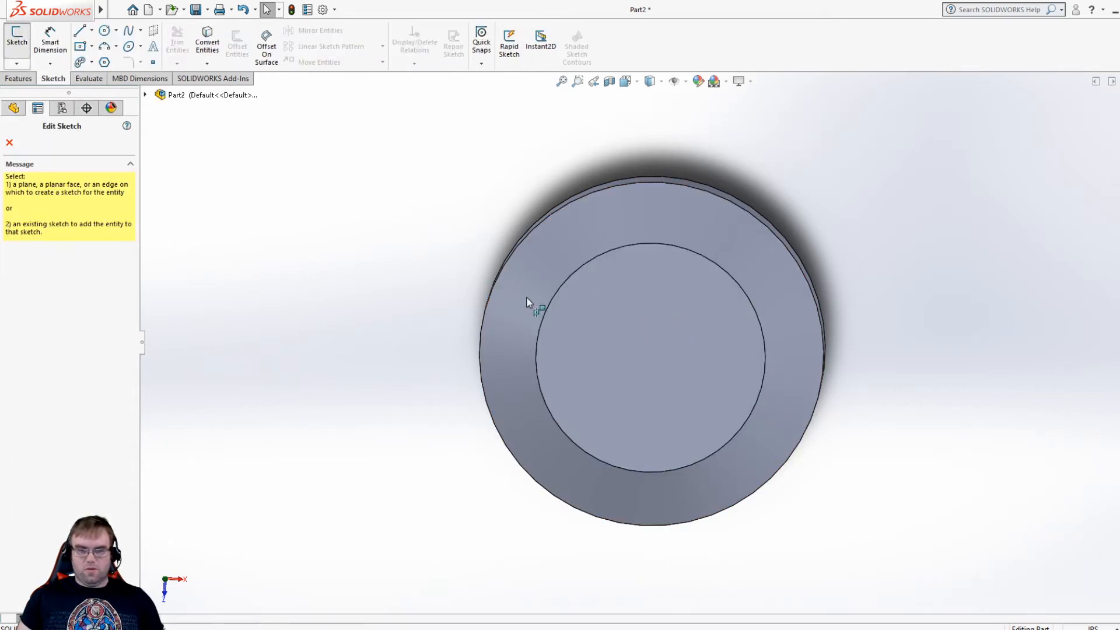
click(640, 322)
key(space)
click(640, 324)
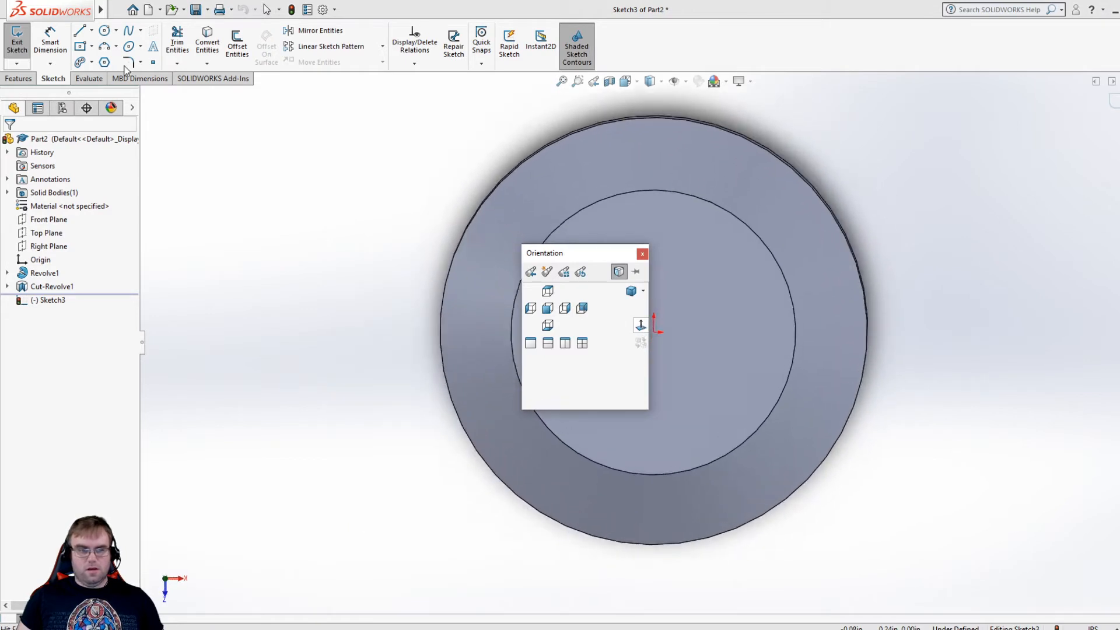
- Sketch a vertical construction centerline from the origin up to the circular edge of the flat face
click(92, 31)
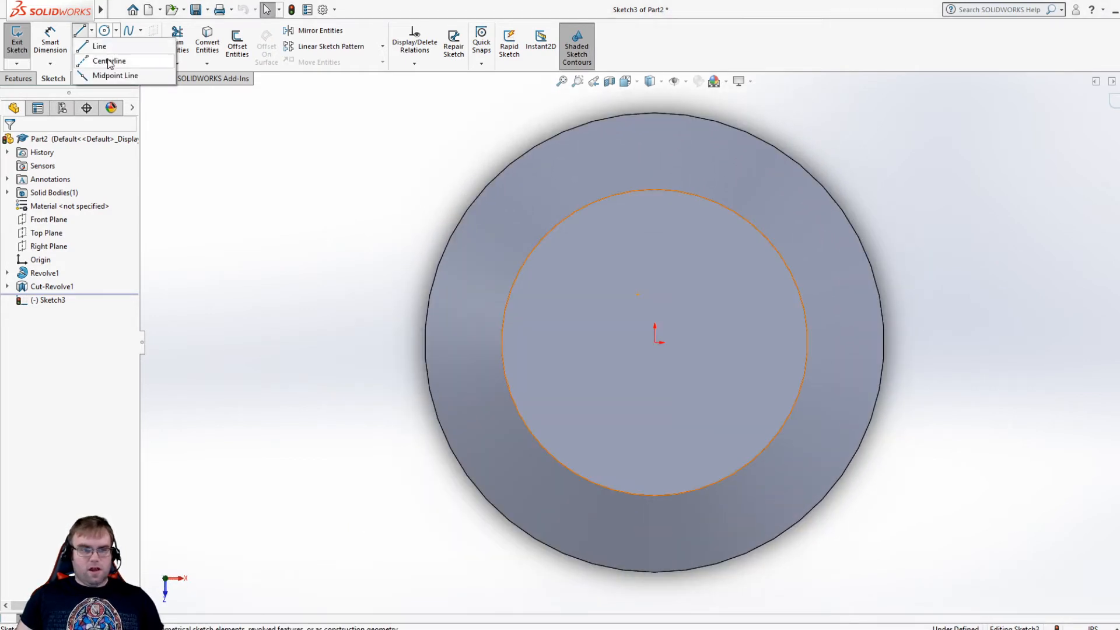
click(105, 64)
click(655, 342)
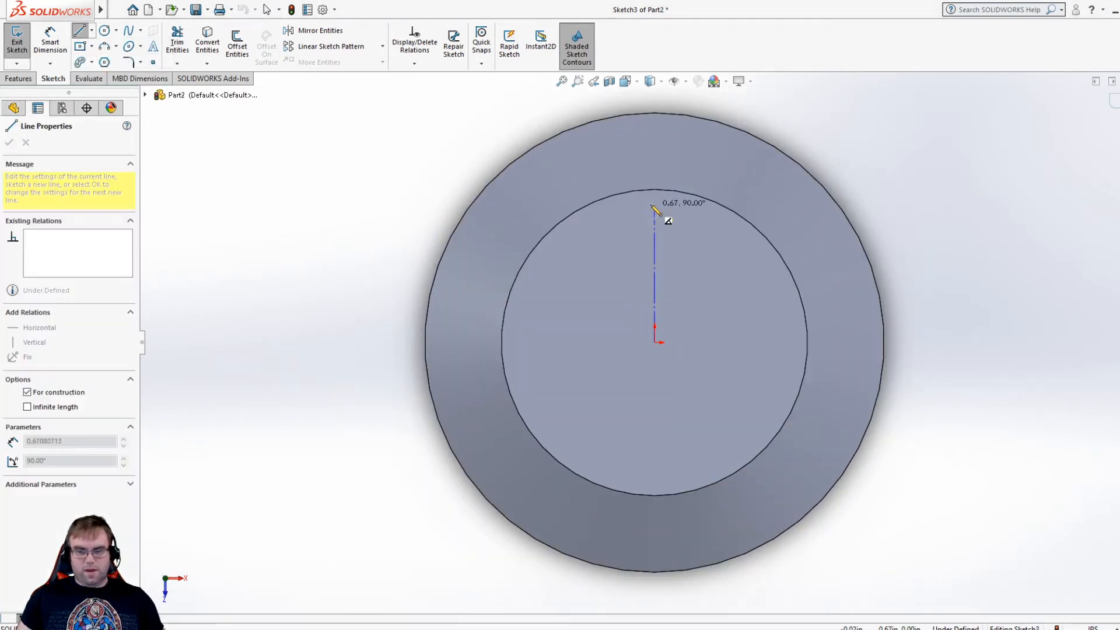
click(655, 190)
key(Escape)
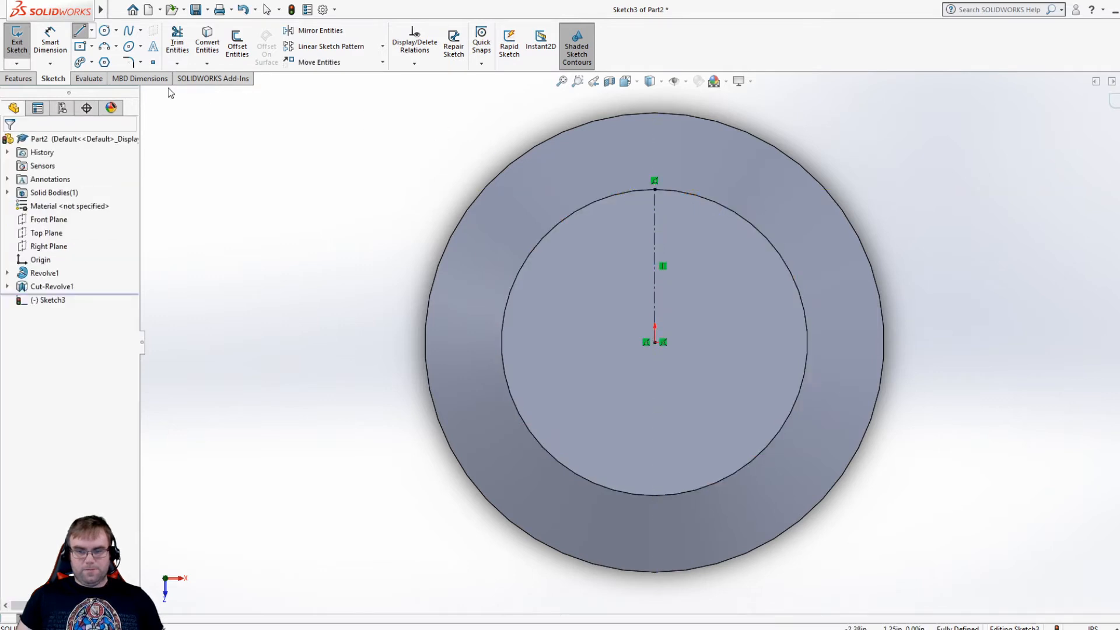
- Create a reference plane tangent to the flange's conical face and coincident with the centerline's outer endpoint
click(22, 81)
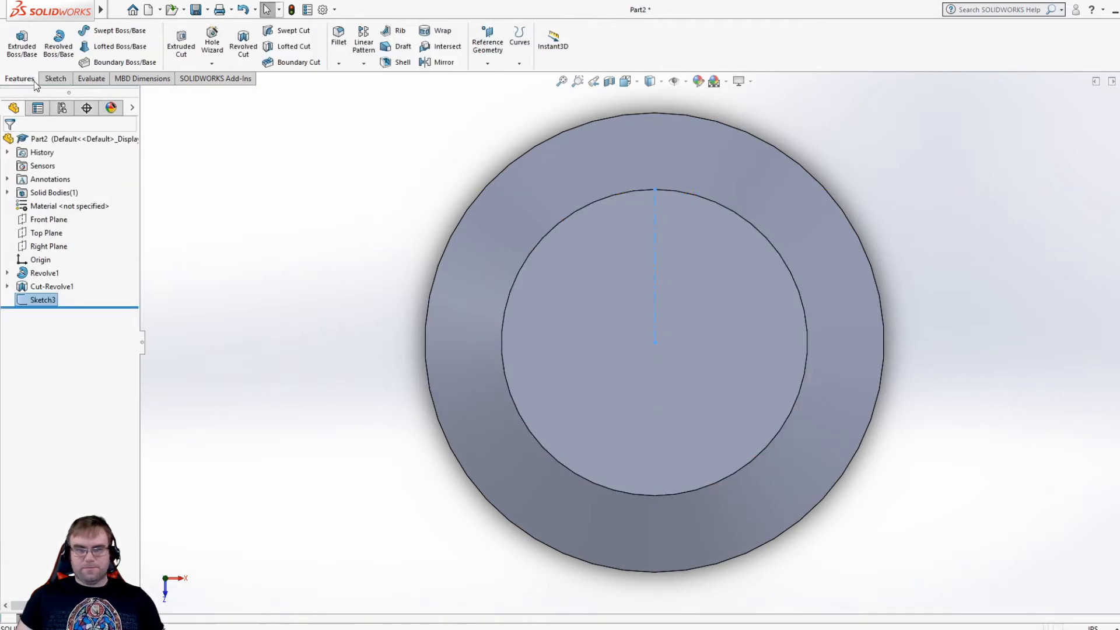
click(487, 62)
click(485, 82)
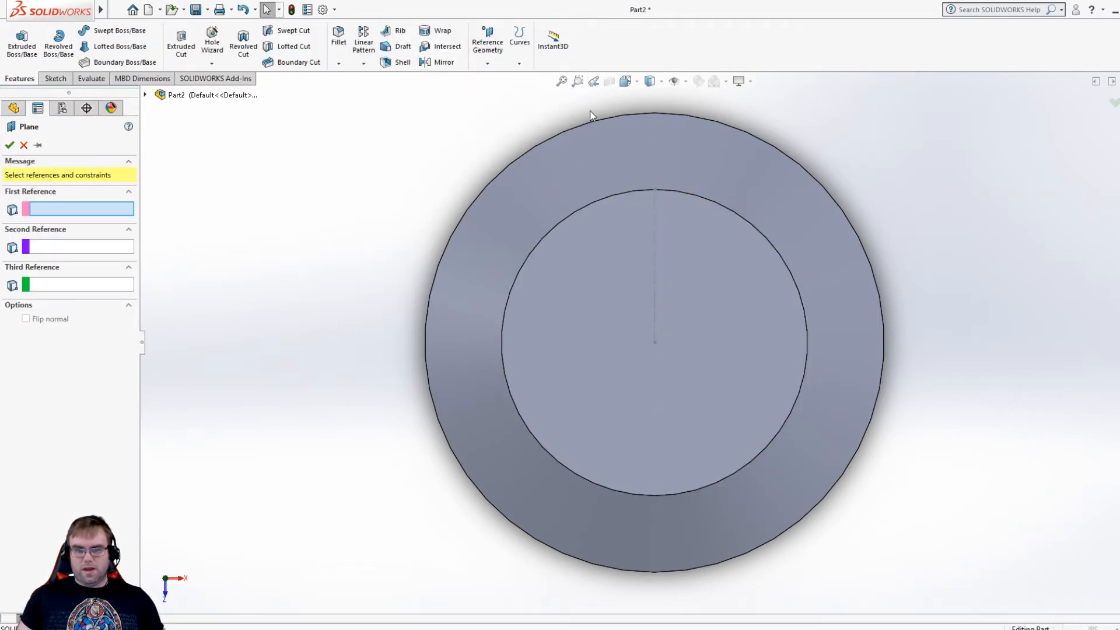
click(656, 162)
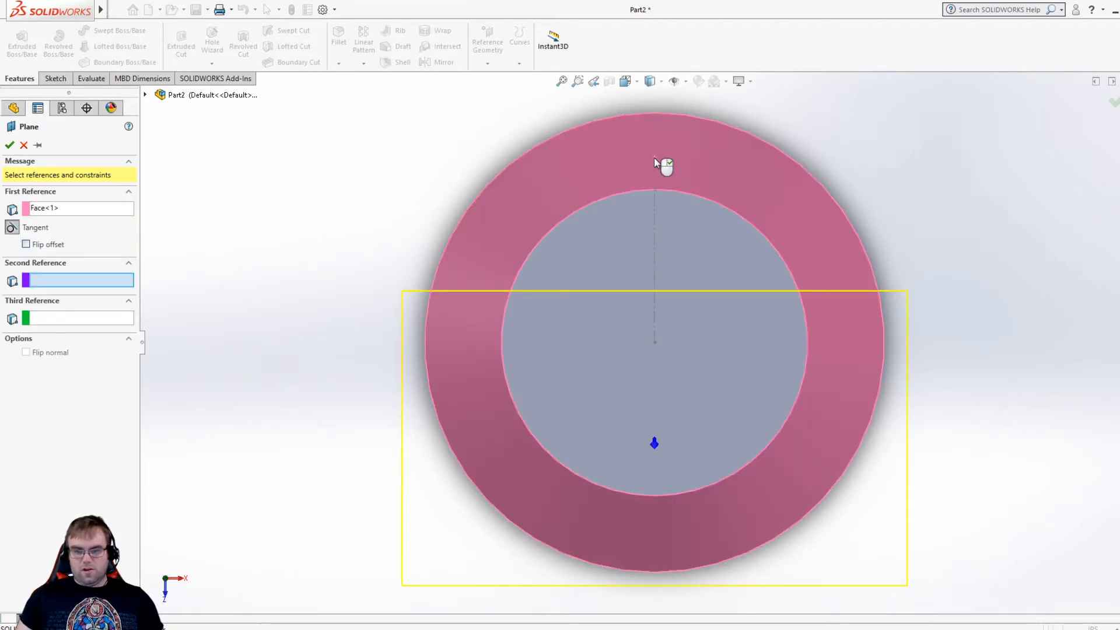
click(654, 190)
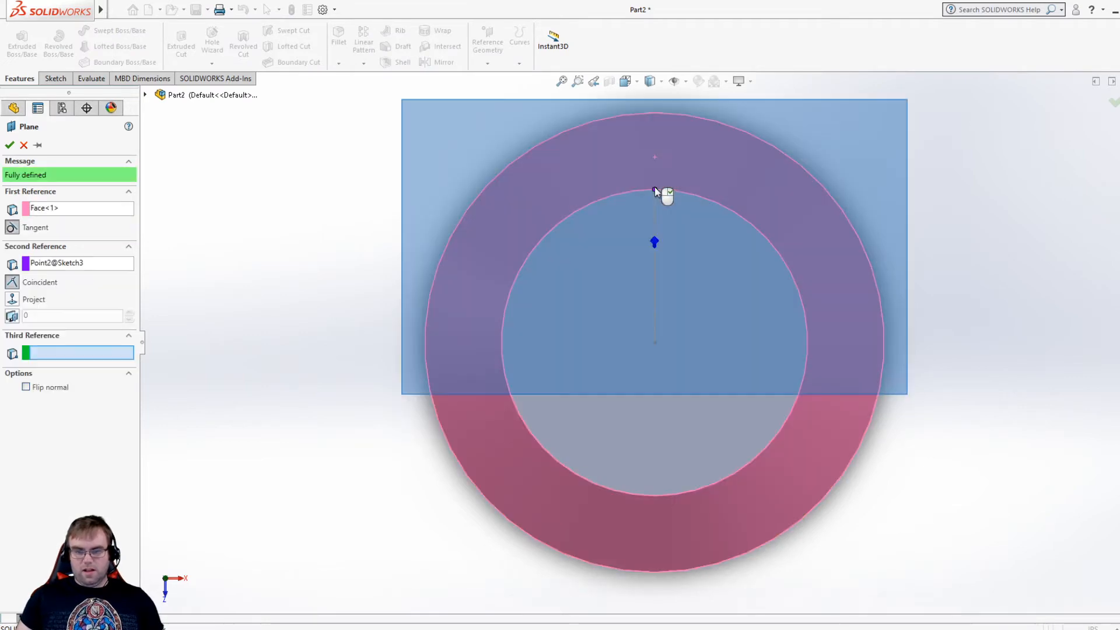
click(10, 145)
- Start a sketch on the new tangent plane
click(53, 78)
click(18, 36)
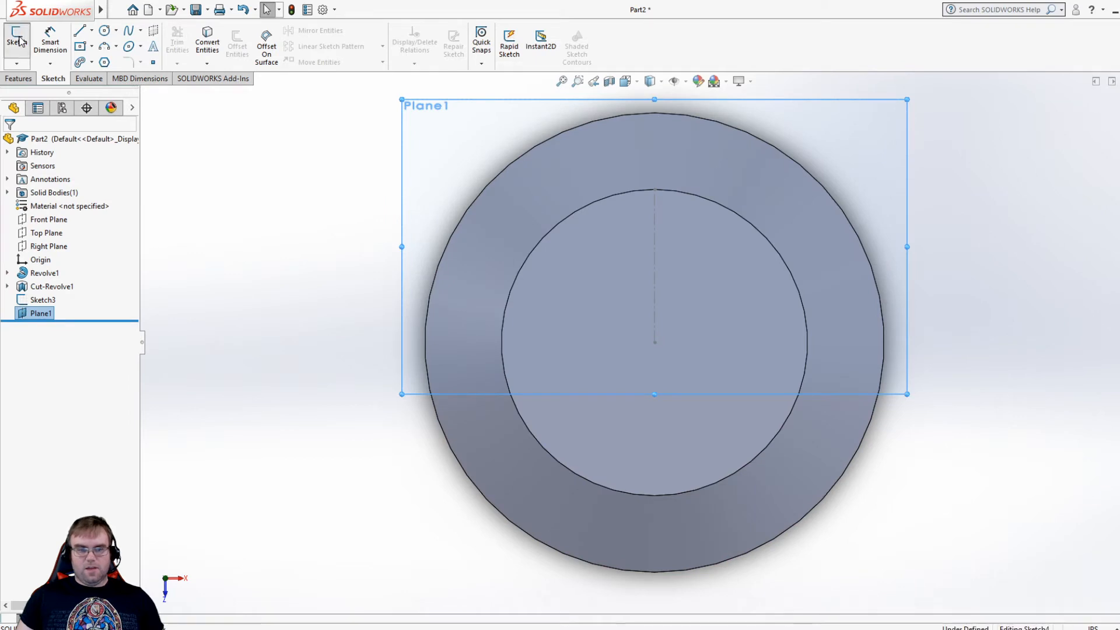
key(space)
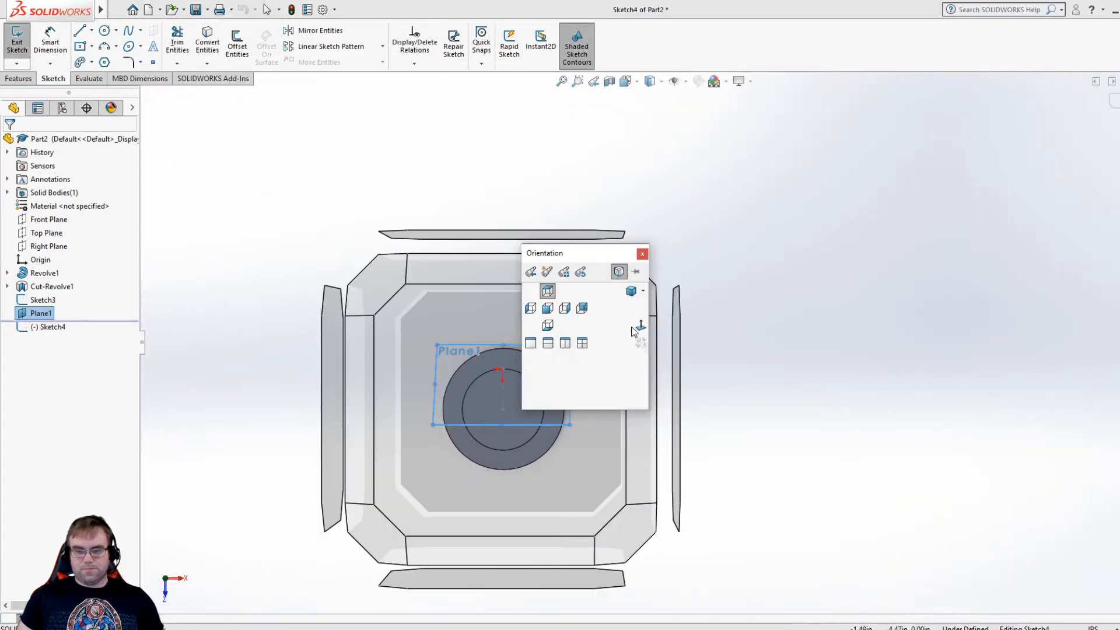
click(639, 327)
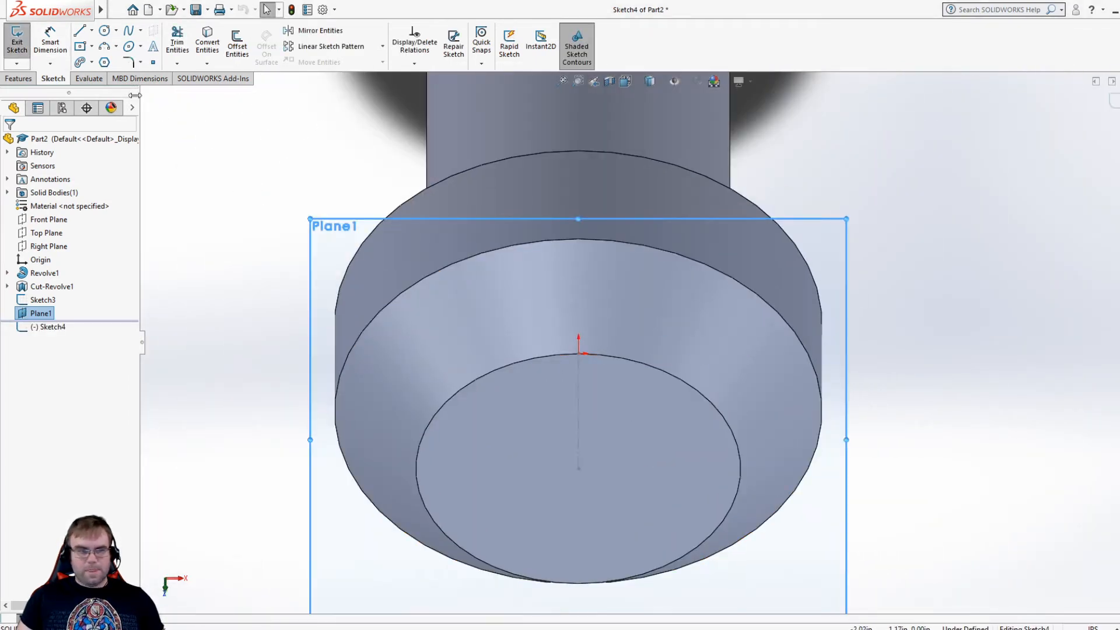
- Sketch a circle about 0.28 in in diameter on the conical face, vertically in line with the origin
click(105, 30)
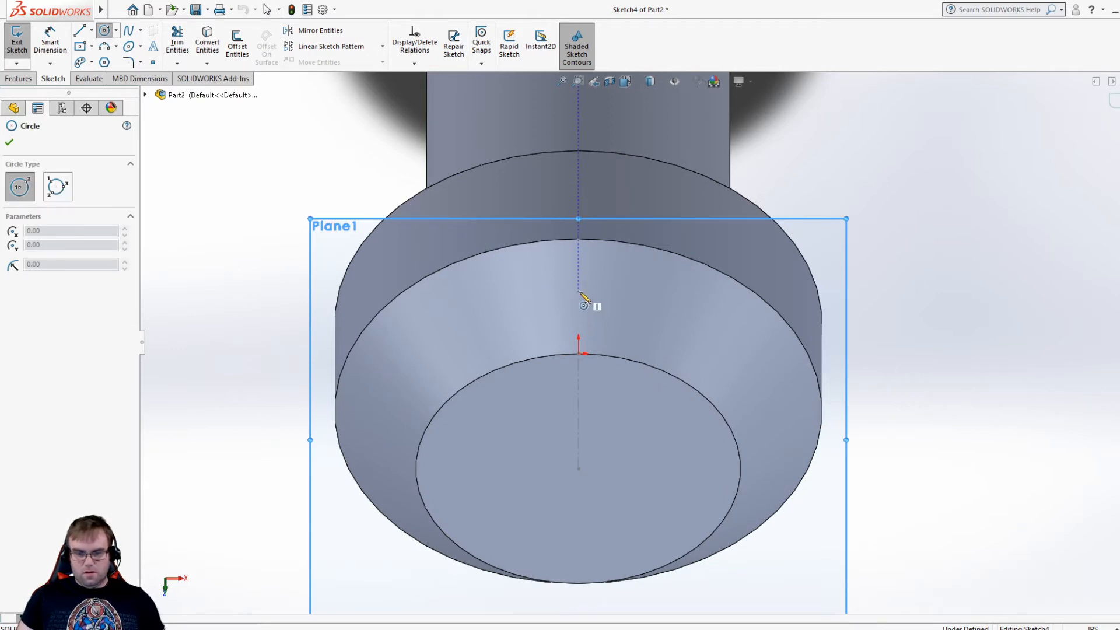
click(578, 291)
click(607, 303)
key(Escape)
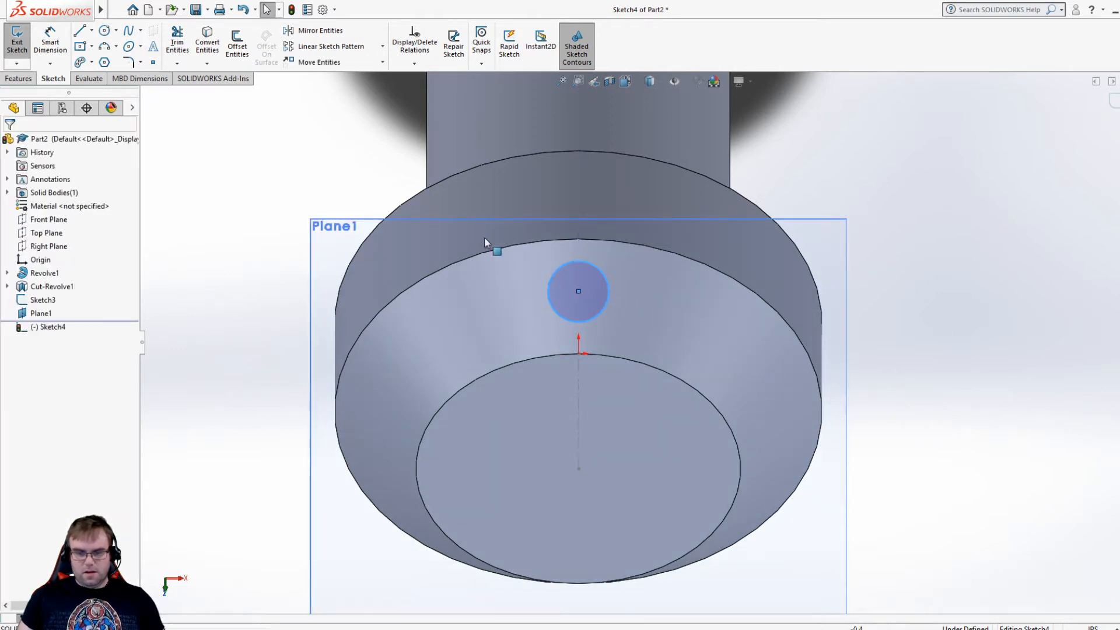
- Dimension the circle with a diameter of 0.20 in
click(48, 35)
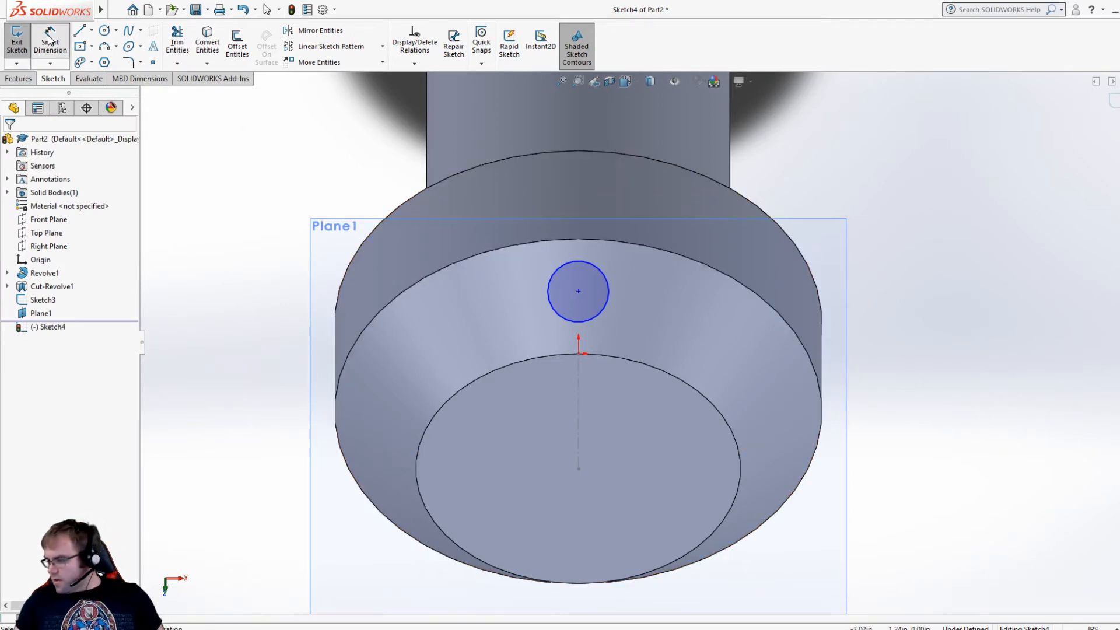
click(48, 38)
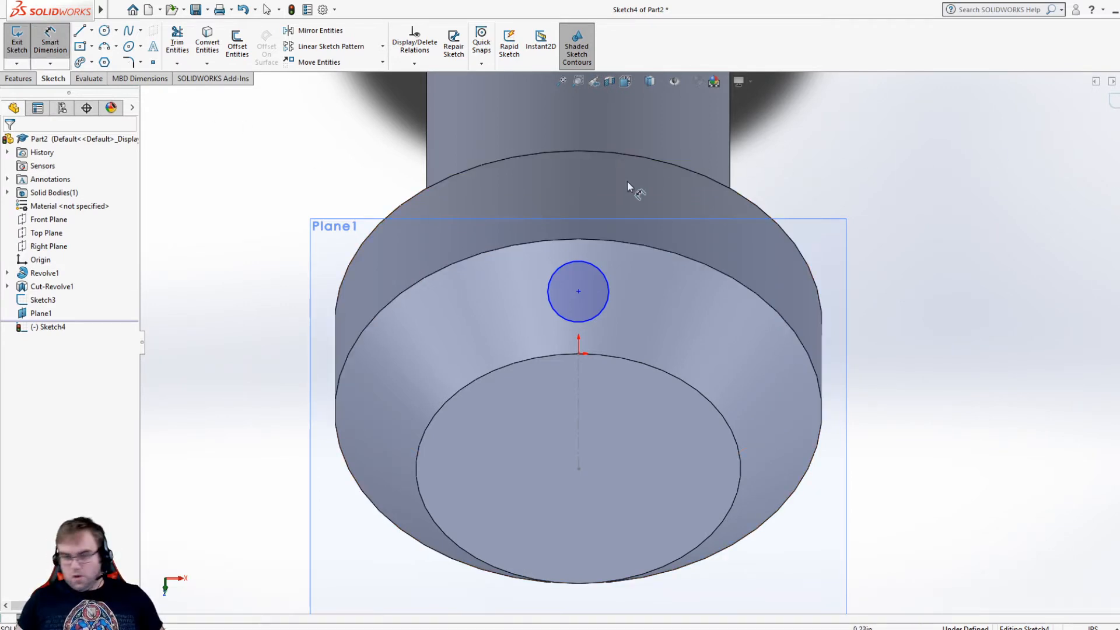
click(611, 302)
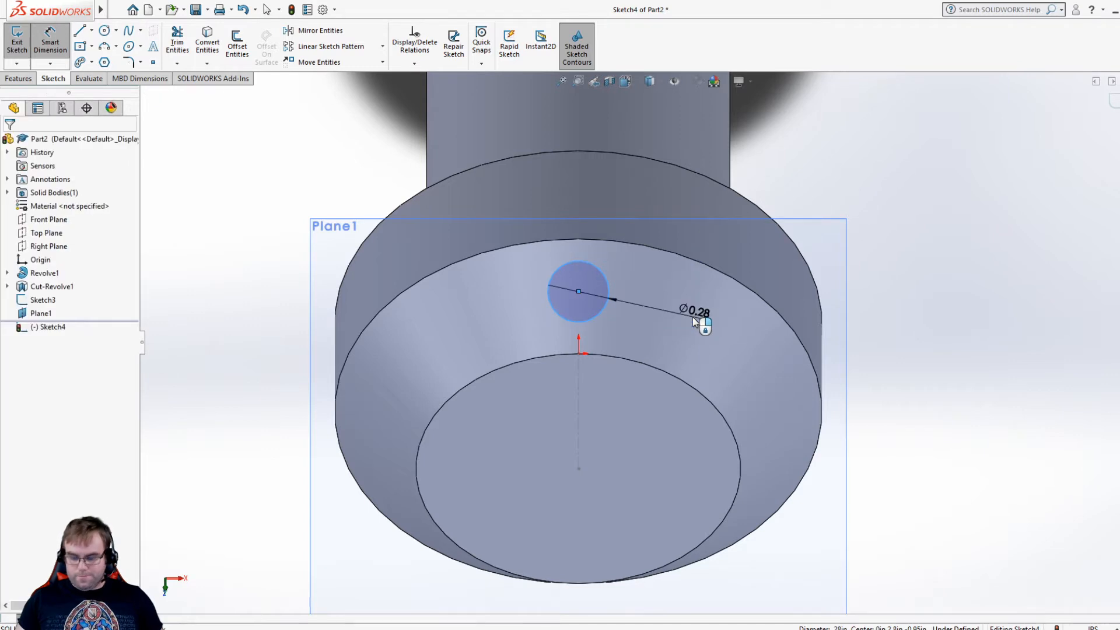
click(691, 317)
text(.20in)
key(Return)
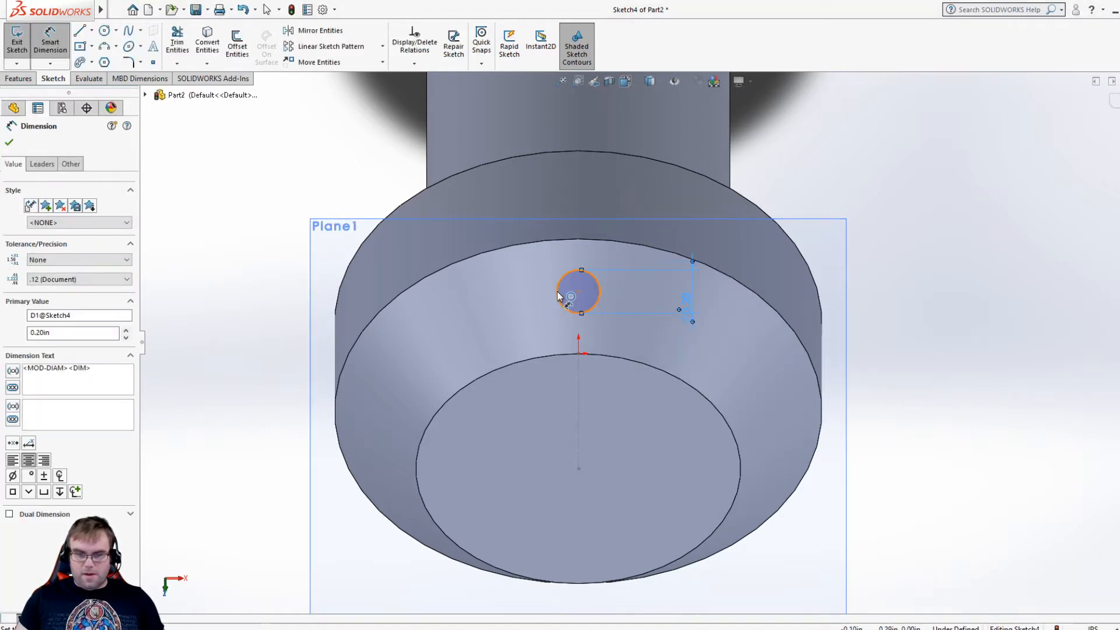
click(579, 291)
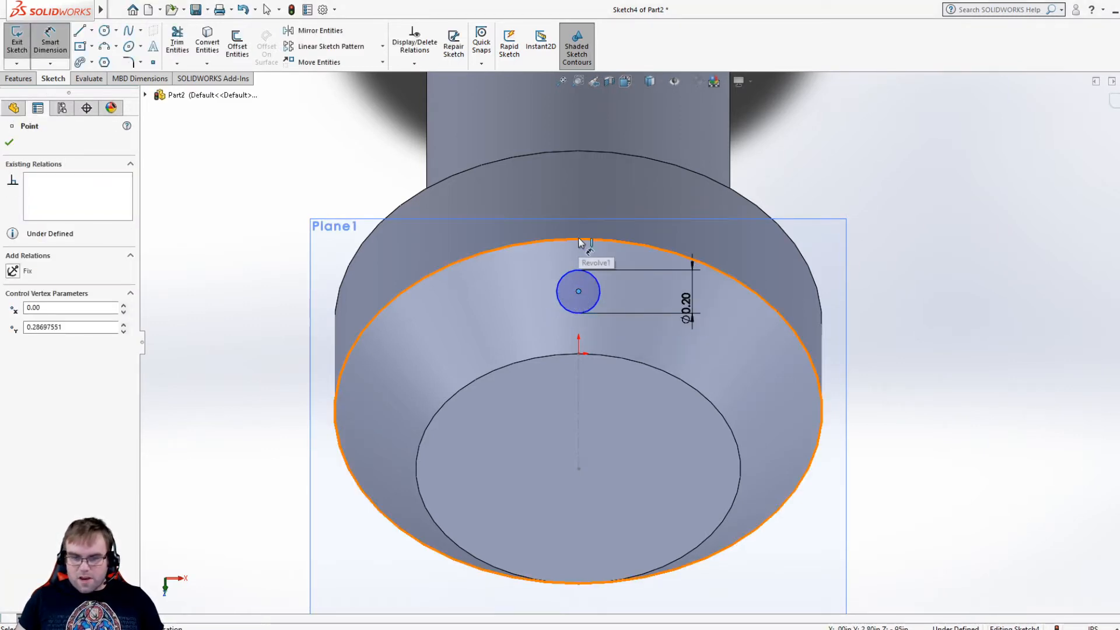
click(568, 241)
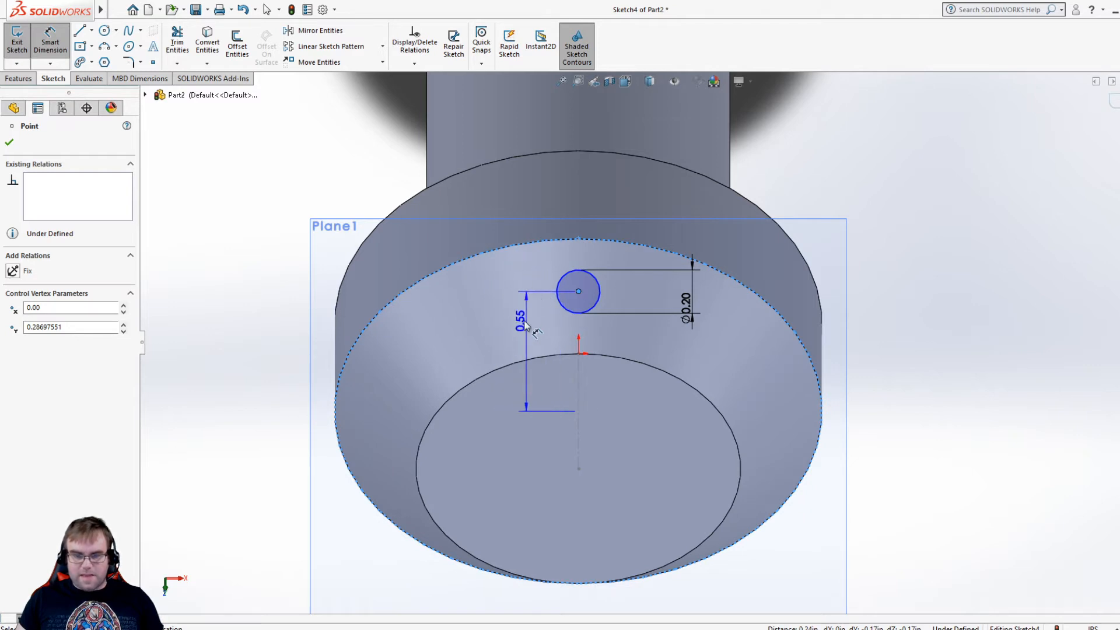
key(Escape)
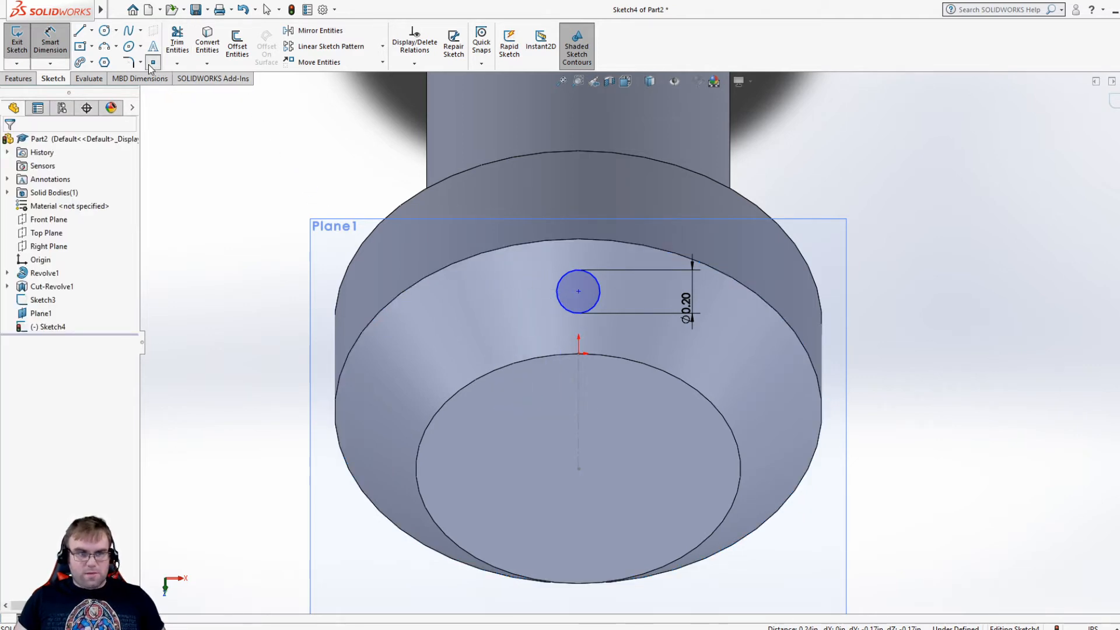
key(Escape)
- Place a sketch point on the conical face's outer edge, vertically in line with the circle's center
click(152, 64)
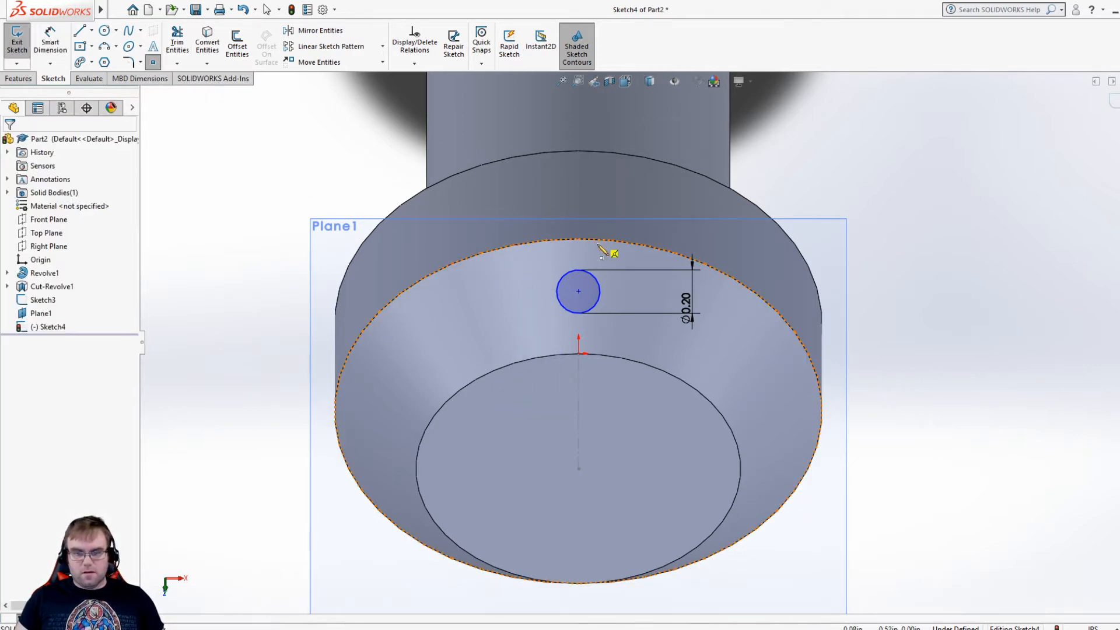
click(579, 239)
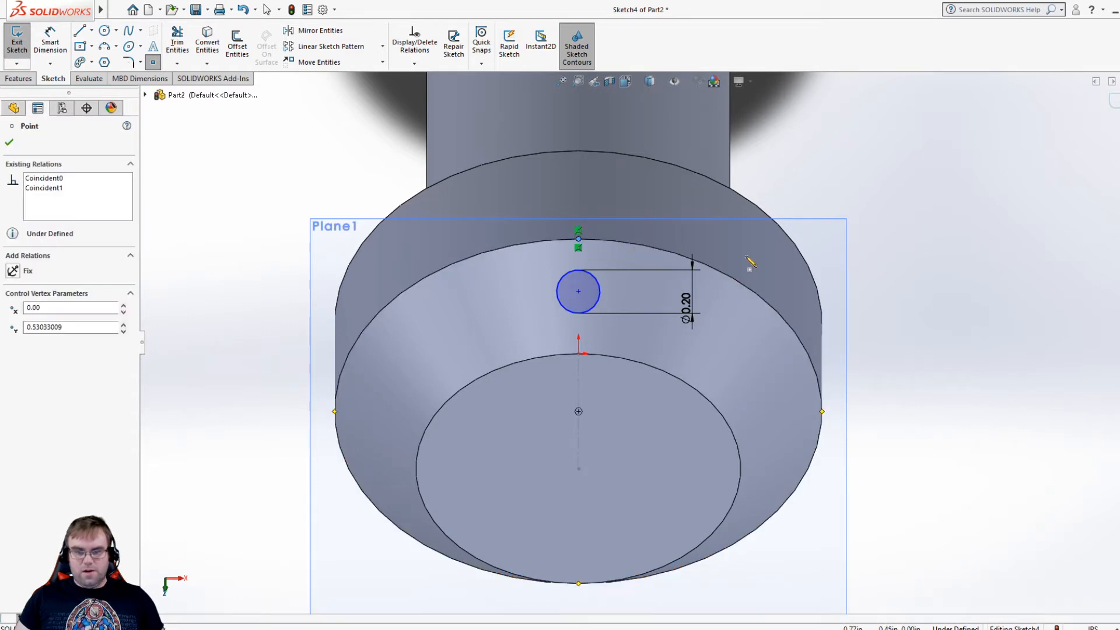
key(Escape)
- Dimension the distance between the circle's center and the edge point as 0.27 in
click(50, 38)
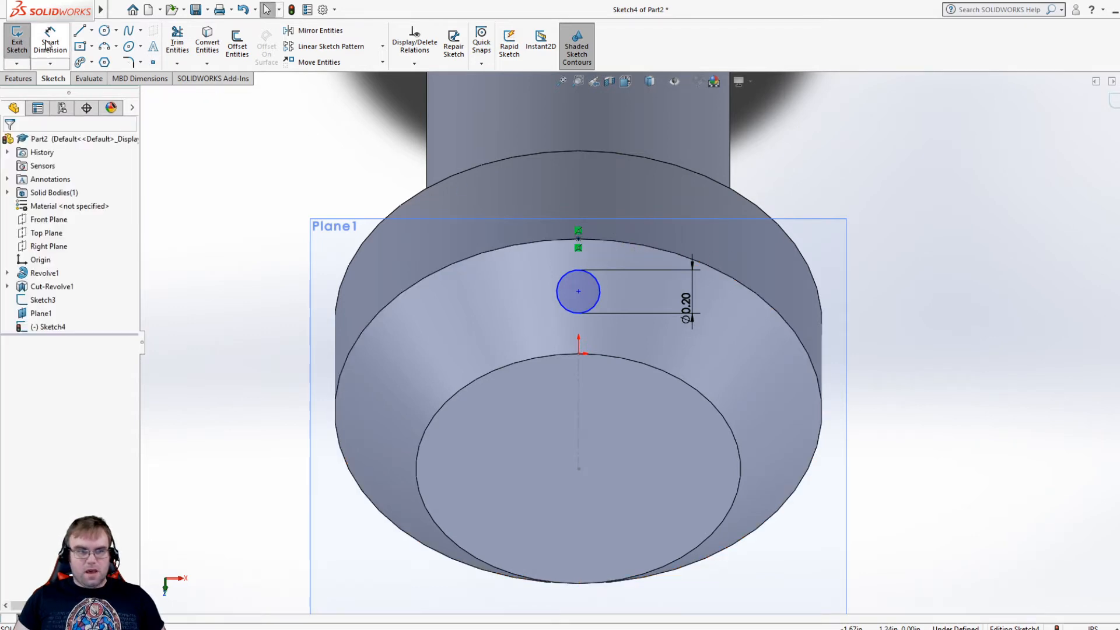
click(578, 292)
click(578, 238)
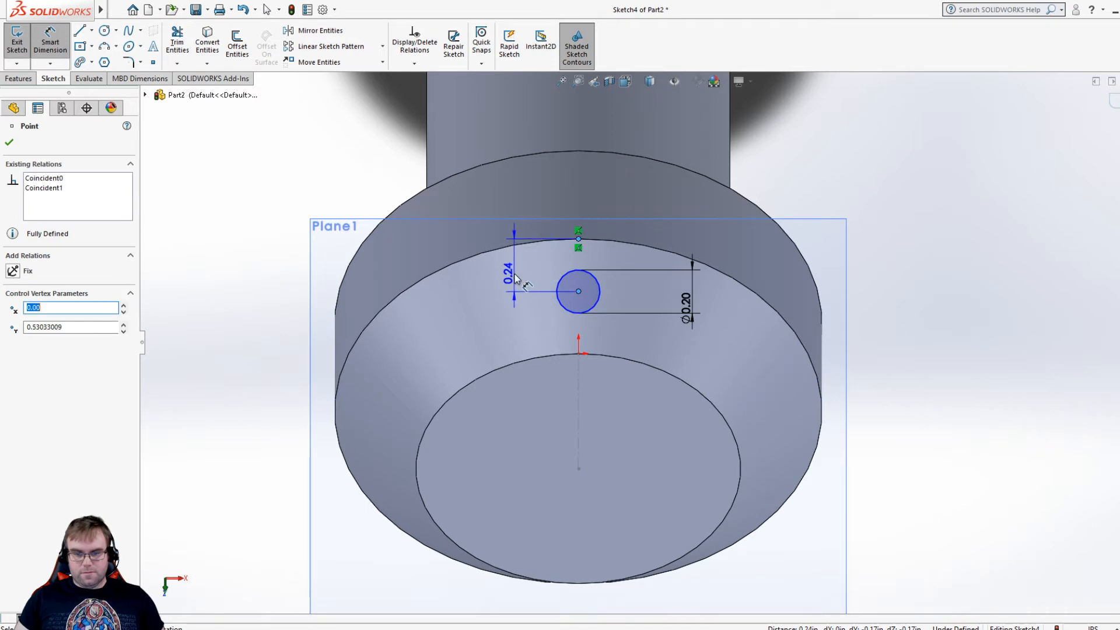
click(513, 266)
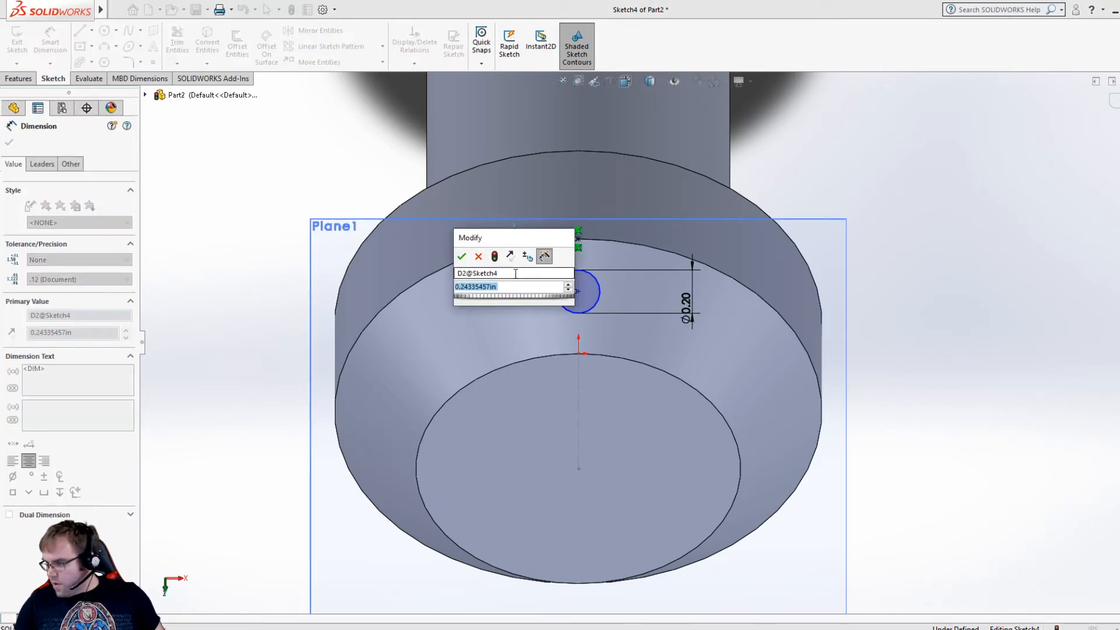
text(0.27)
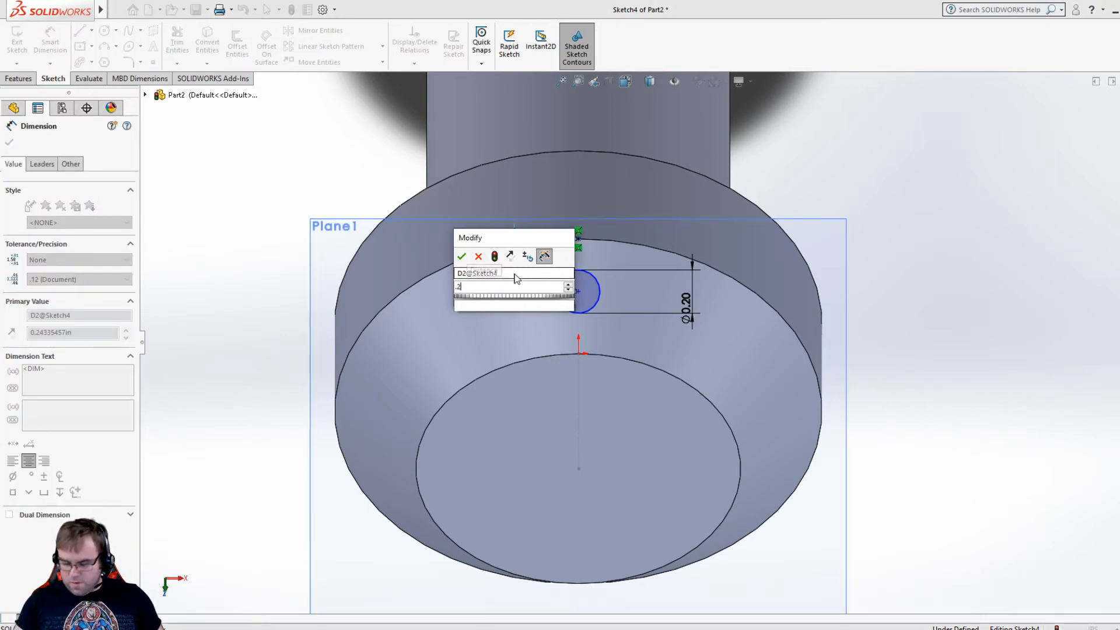
key(Return)
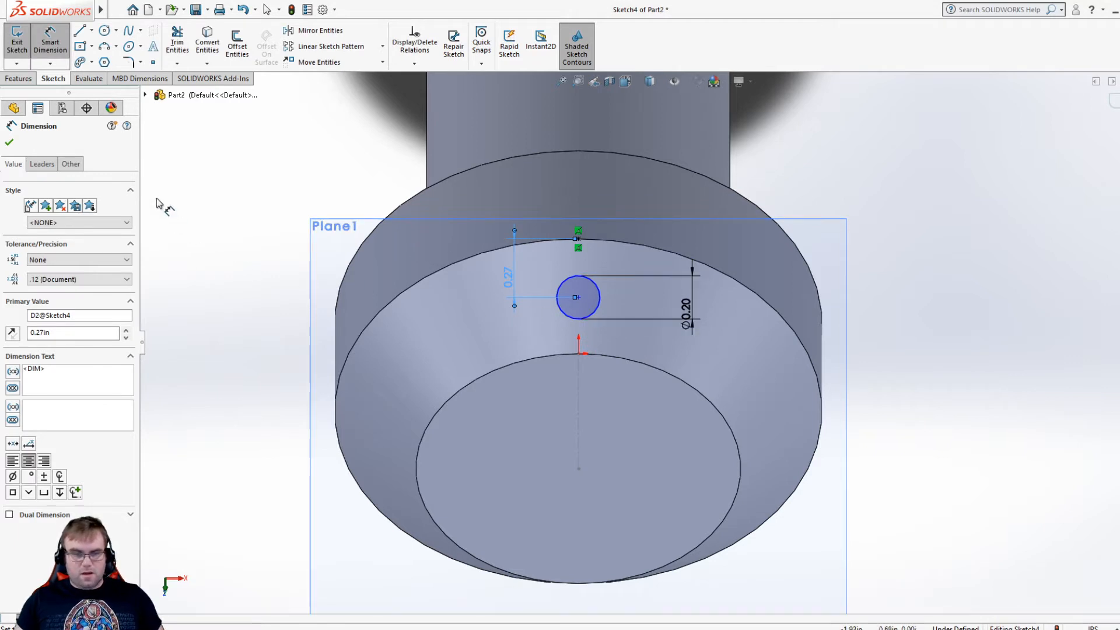
click(9, 140)
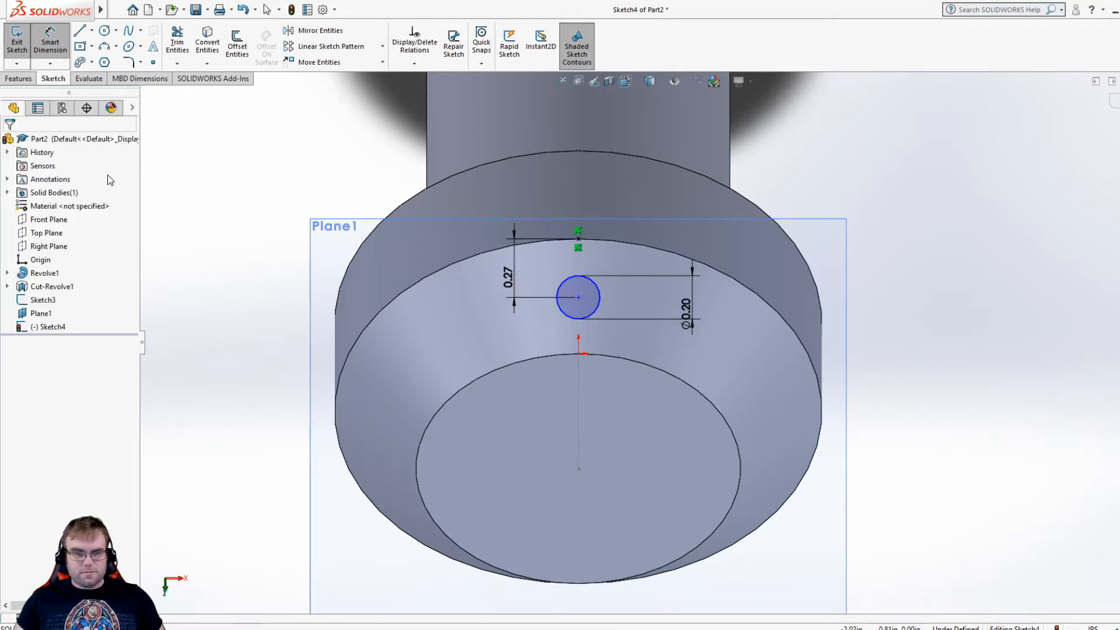
- Add a Vertical relation between the circle's center and the centerline's endpoint on the flat face's edge
click(577, 297)
ctrl+click(579, 354)
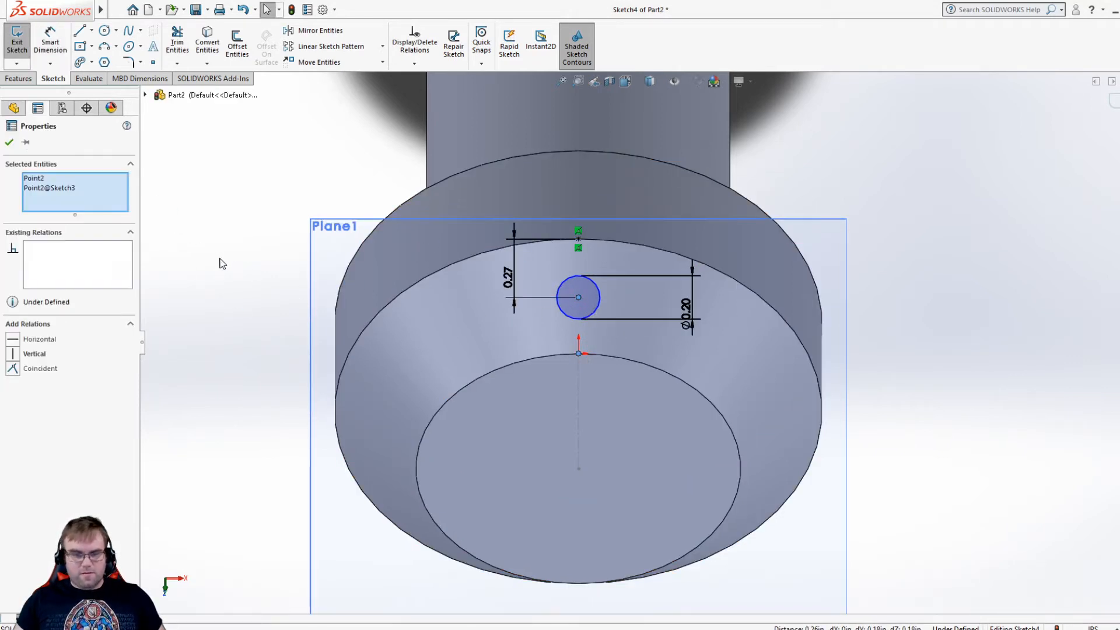
click(11, 353)
click(222, 356)
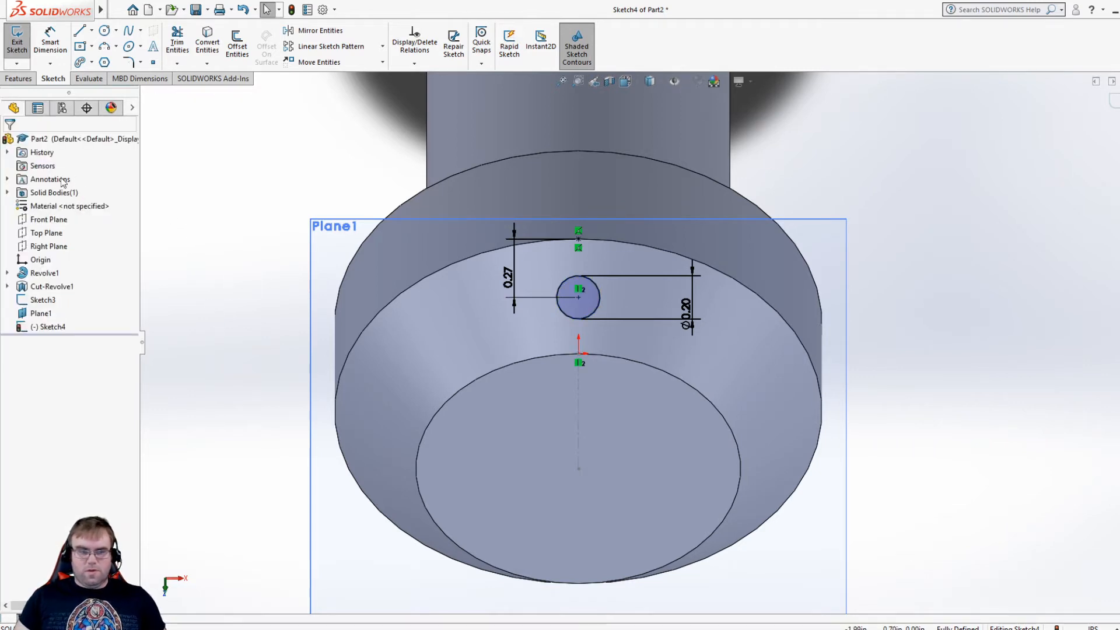
- Cut-extrude the 0.20 in circle with the Up To Next end condition, through the conical face into the bore
click(21, 80)
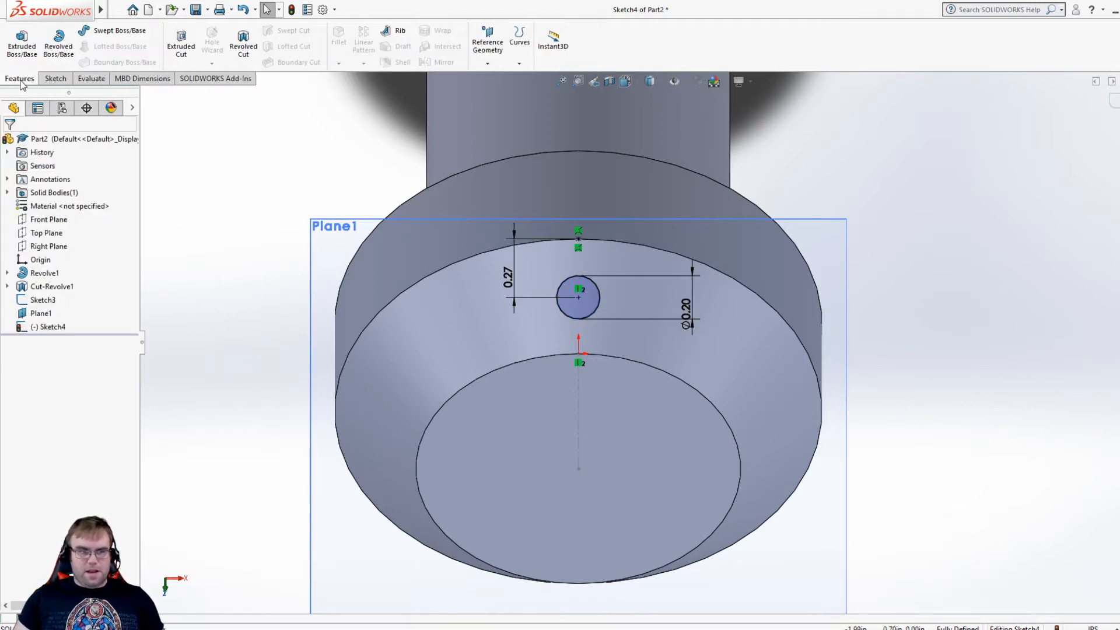
click(181, 42)
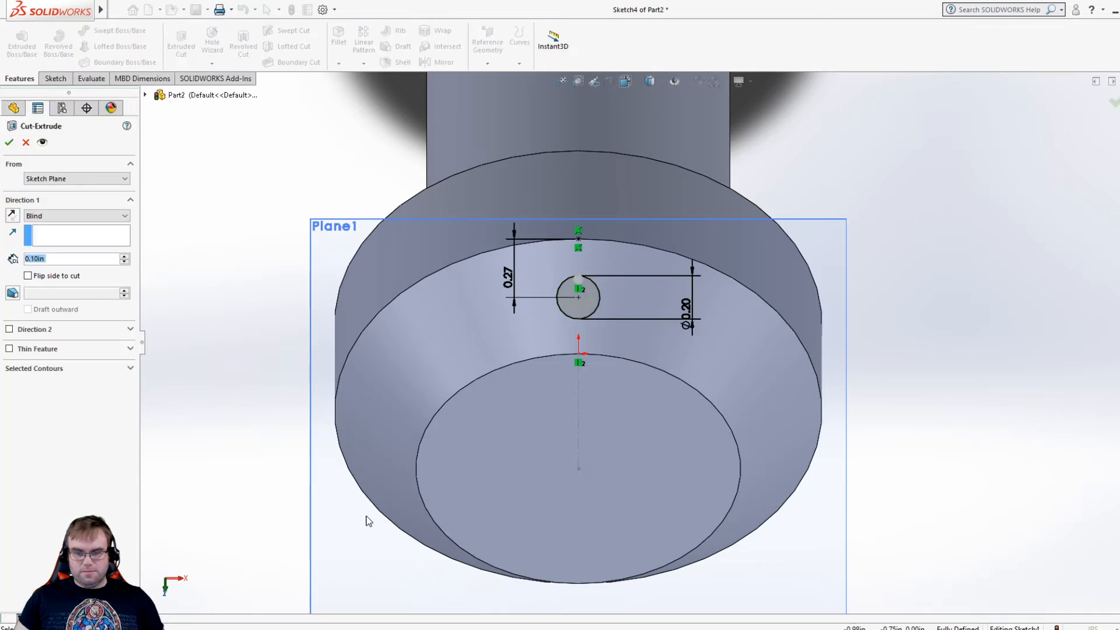
middle_drag(369, 521, 405, 247)
scroll(411, 408, down, 5)
scroll(482, 409, up, 6)
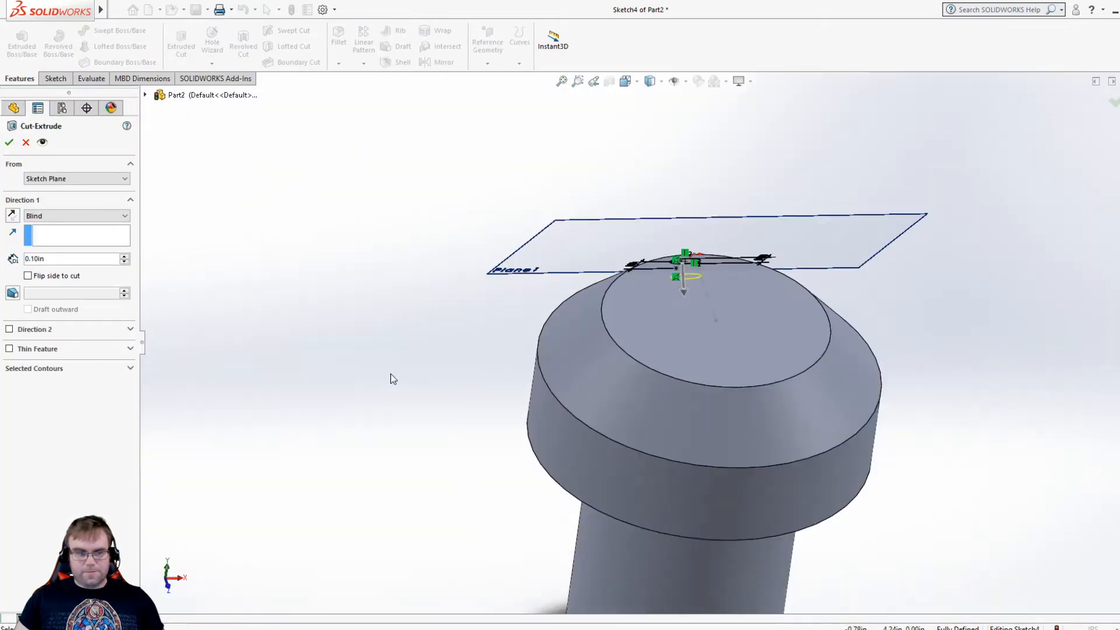
scroll(783, 510, up, 3)
mouse_move(783, 510)
middle_down()
mouse_move(755, 438)
mouse_move(736, 169)
middle_up()
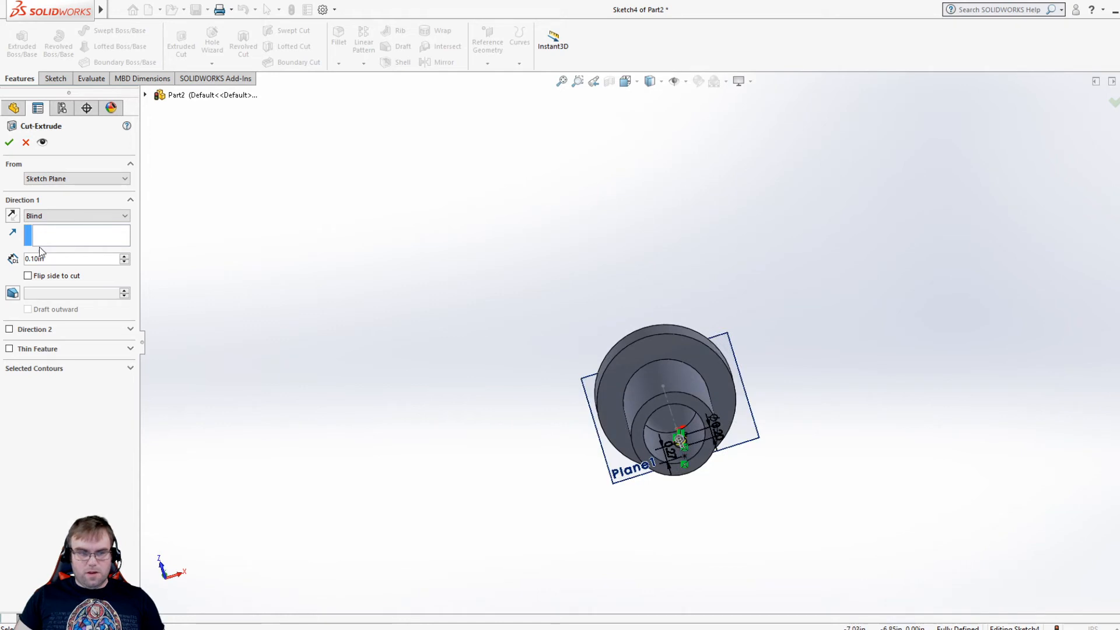
click(89, 214)
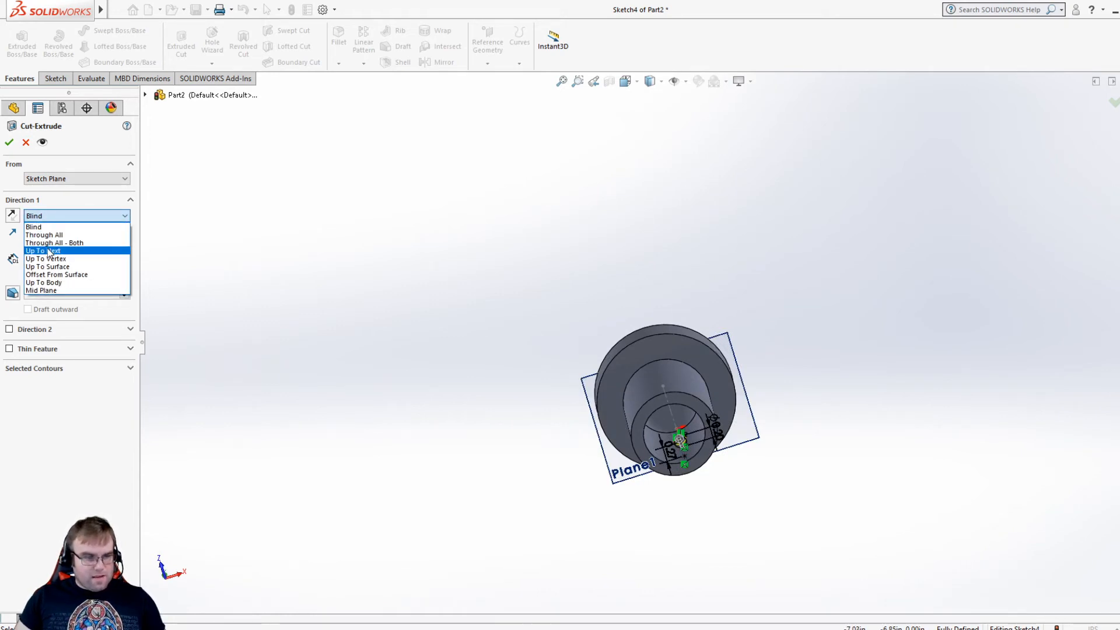
click(50, 252)
scroll(662, 382, down, 6)
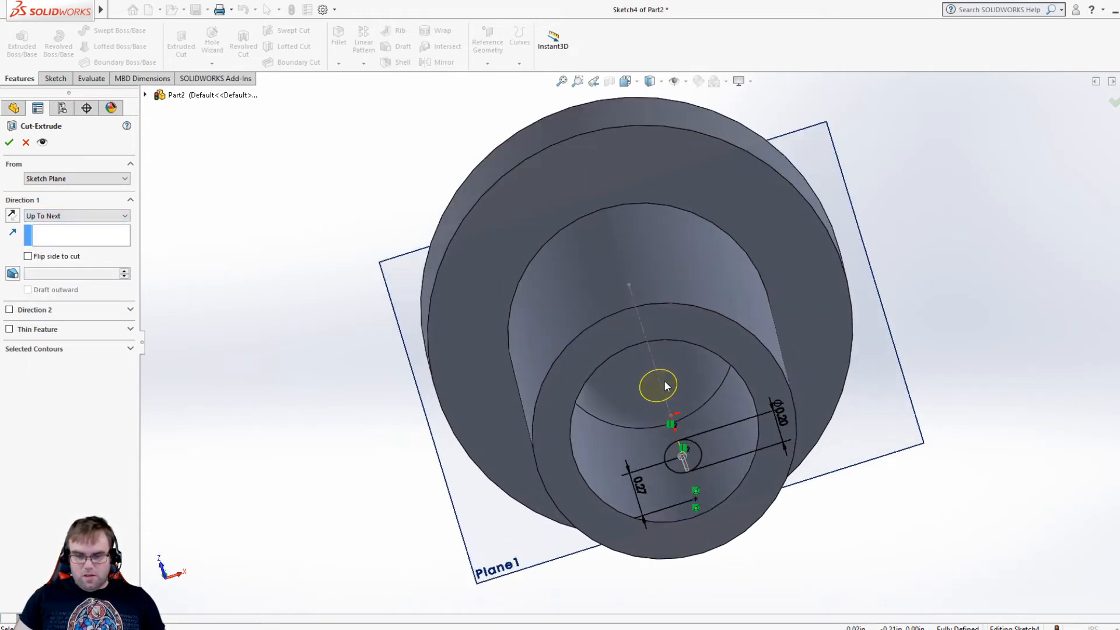
mouse_move(651, 380)
middle_down()
mouse_move(657, 397)
mouse_move(644, 379)
middle_up()
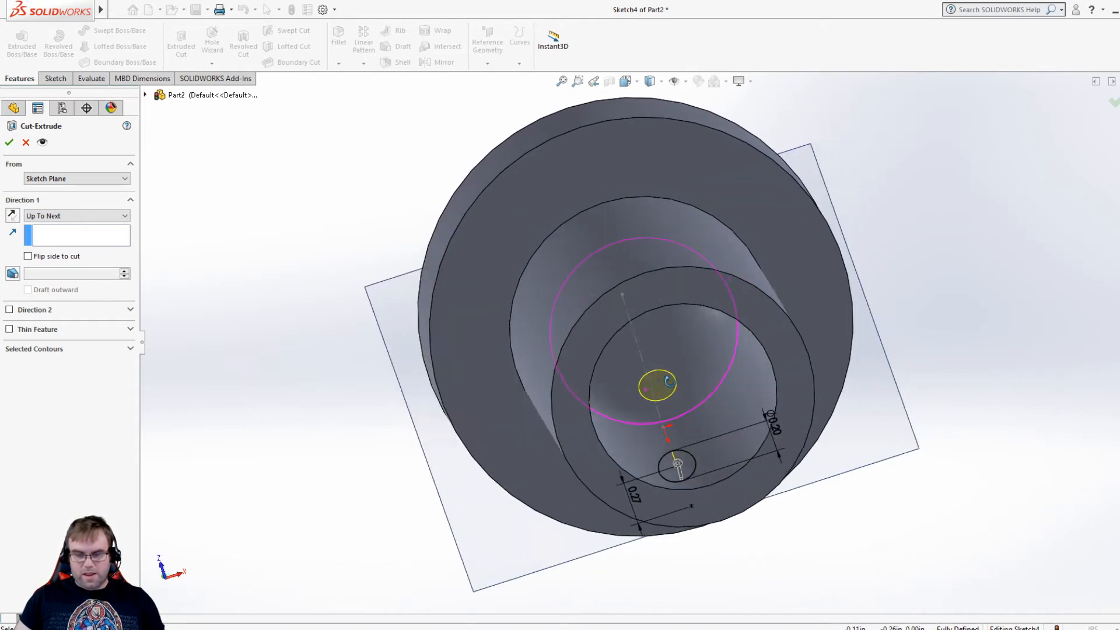
click(9, 142)
- Examine the new hole in the conical face from several angles
middle_drag(366, 268, 377, 538)
scroll(434, 330, down, 4)
middle_drag(439, 291, 467, 381)
scroll(477, 383, down, 3)
scroll(480, 383, up, 1)
scroll(589, 368, down, 1)
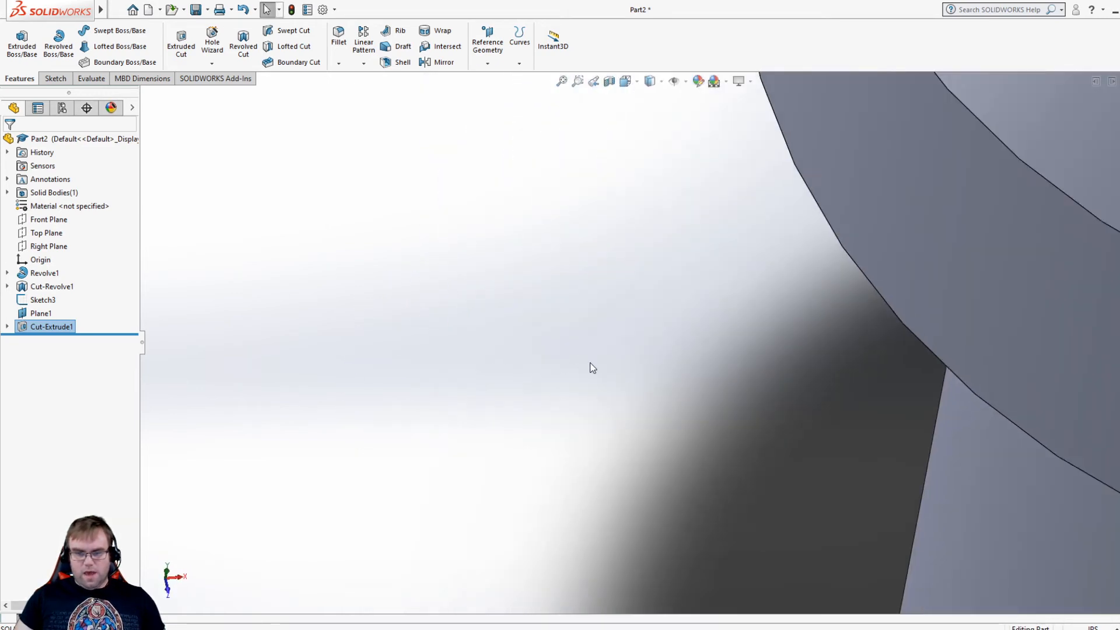
scroll(618, 367, up, 11)
scroll(889, 236, down, 2)
middle_drag(890, 236, 858, 257)
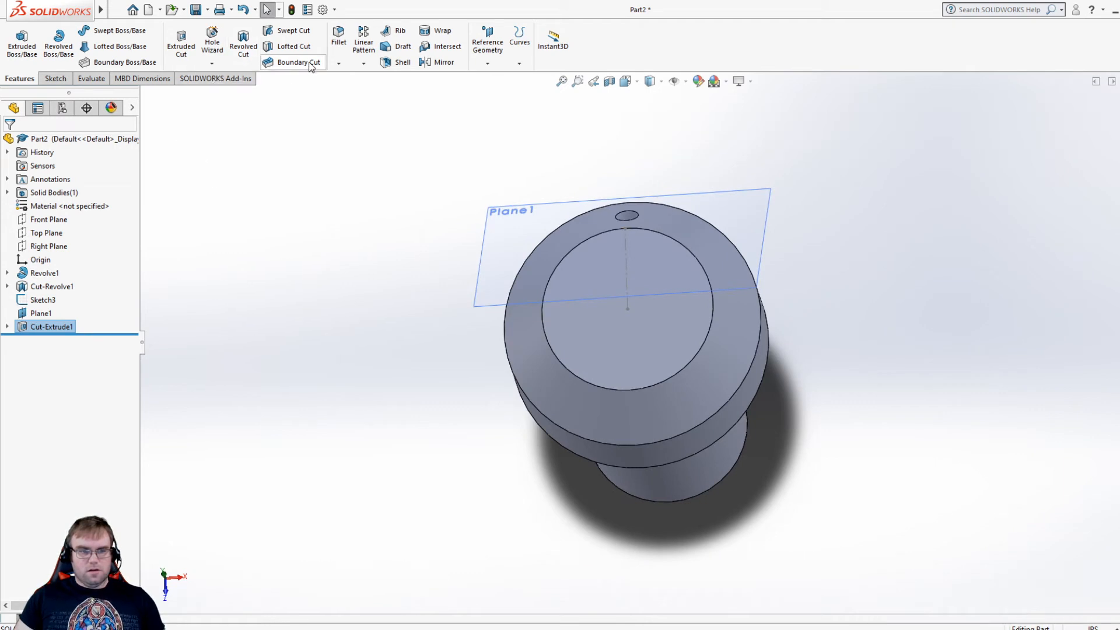
- Circular-pattern the hole cut around the flat end face's circular edge with 8 equally spaced instances over 360 degrees
click(364, 63)
click(380, 92)
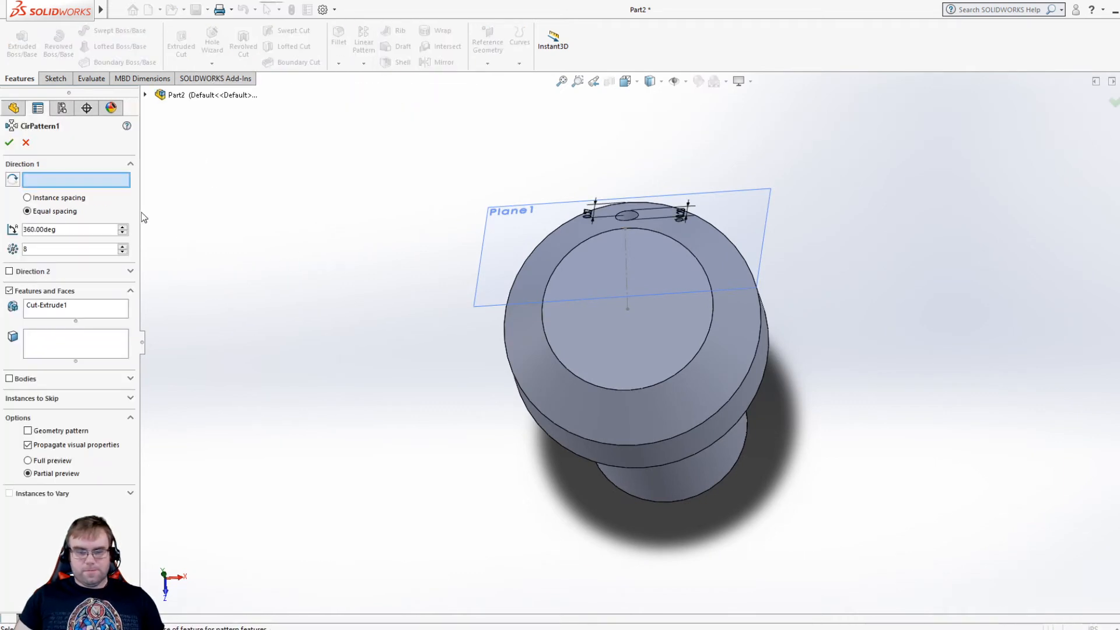
middle_drag(364, 244, 403, 224)
click(56, 308)
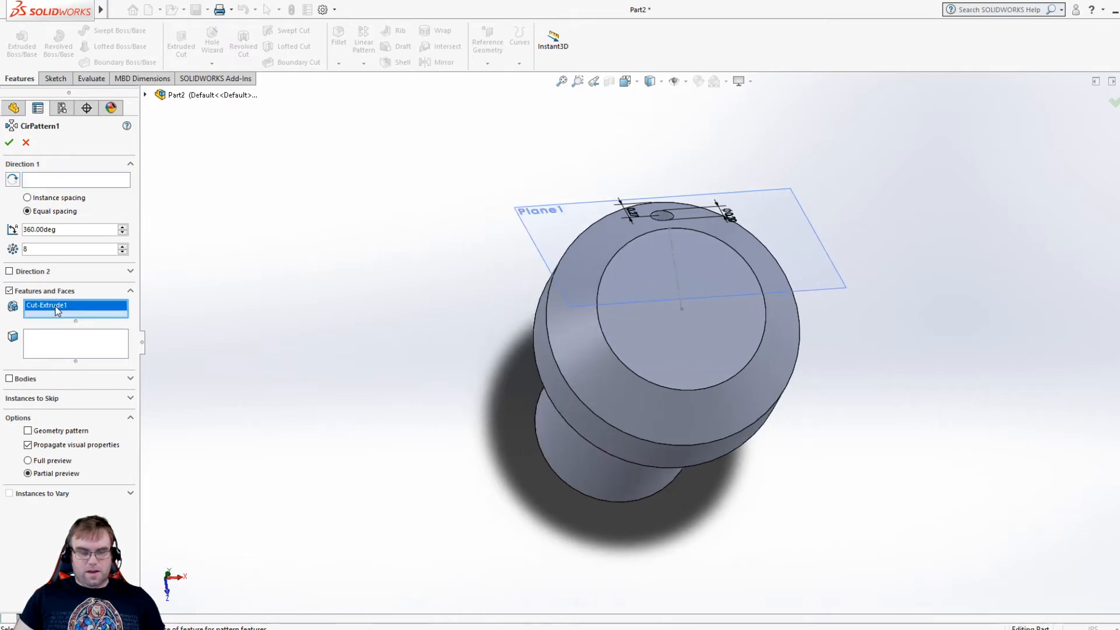
click(37, 185)
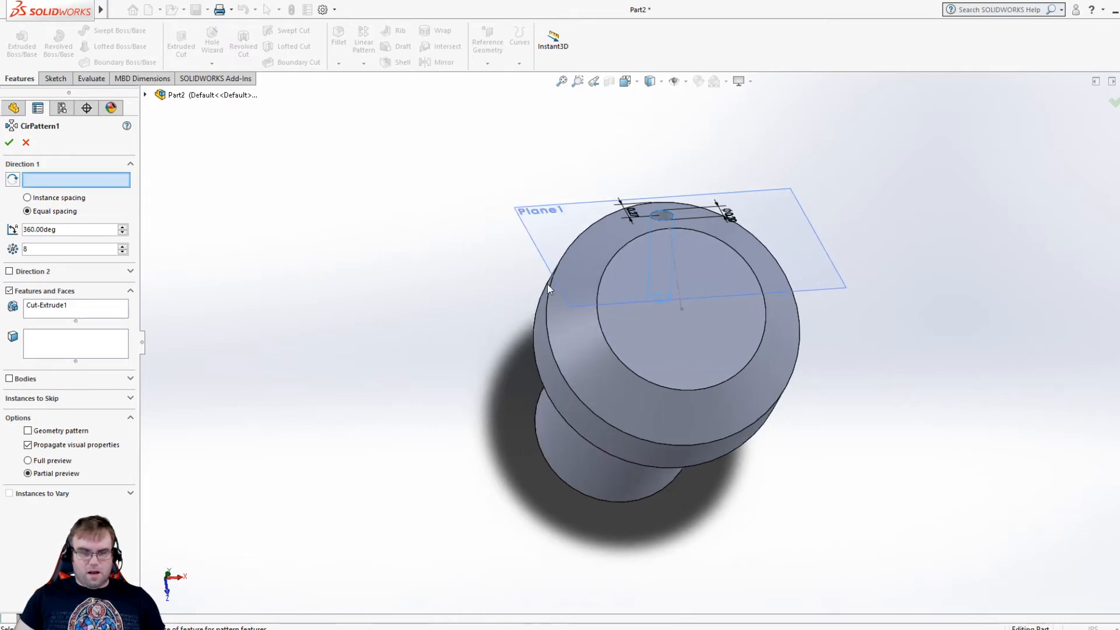
click(663, 390)
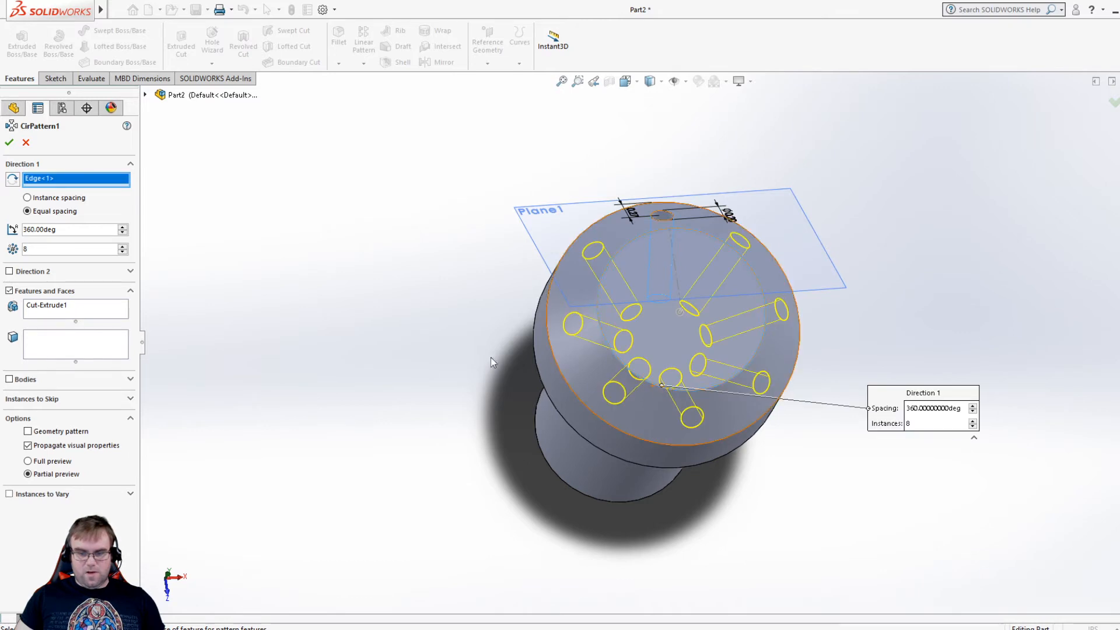
middle_drag(407, 424, 367, 352)
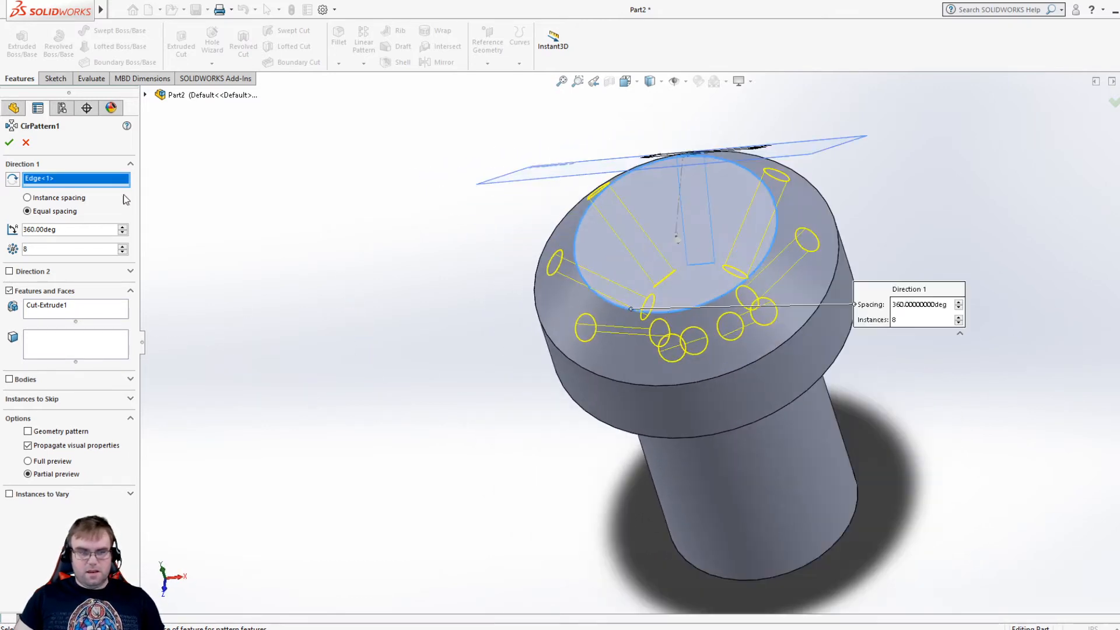
click(10, 143)
- Hide all planes and axes in the graphics view
middle_drag(442, 444, 475, 445)
scroll(463, 435, down, 1)
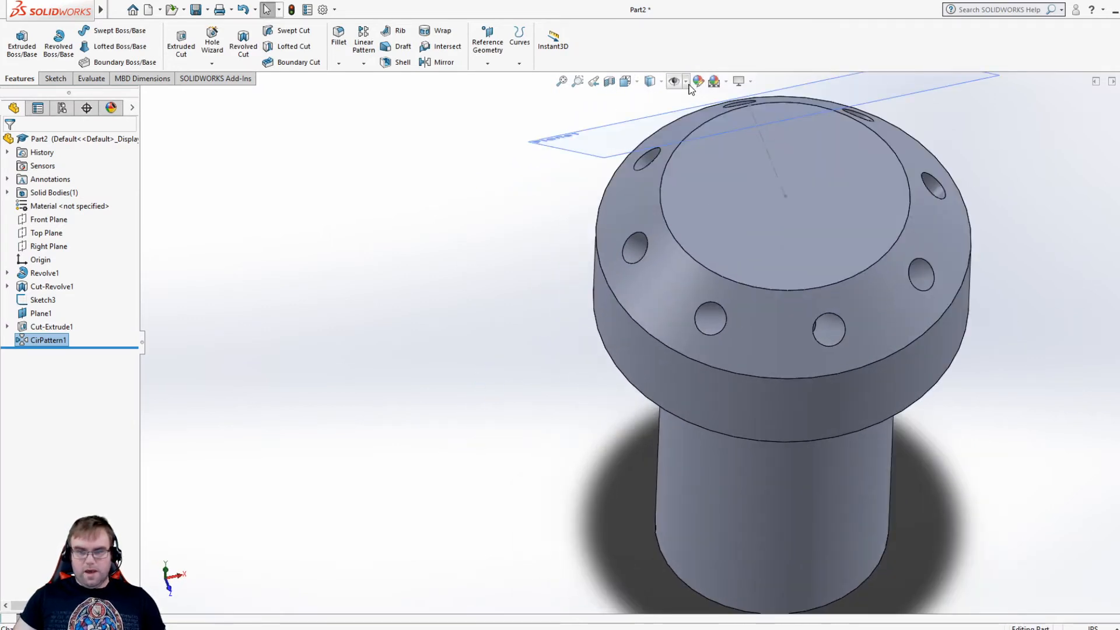
click(686, 82)
click(694, 98)
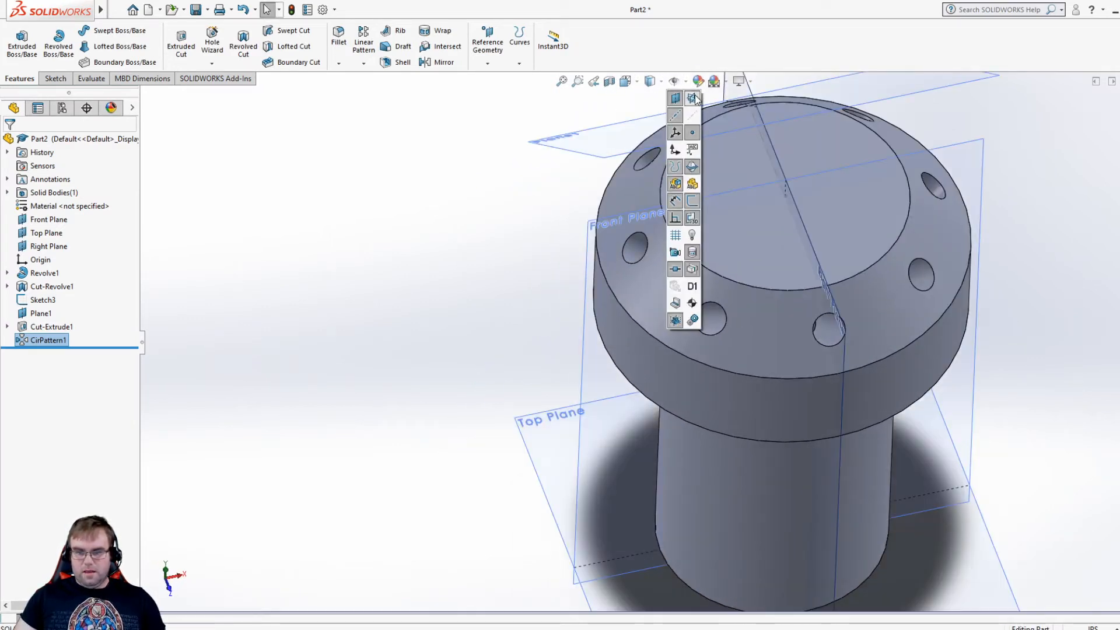
click(694, 98)
click(675, 101)
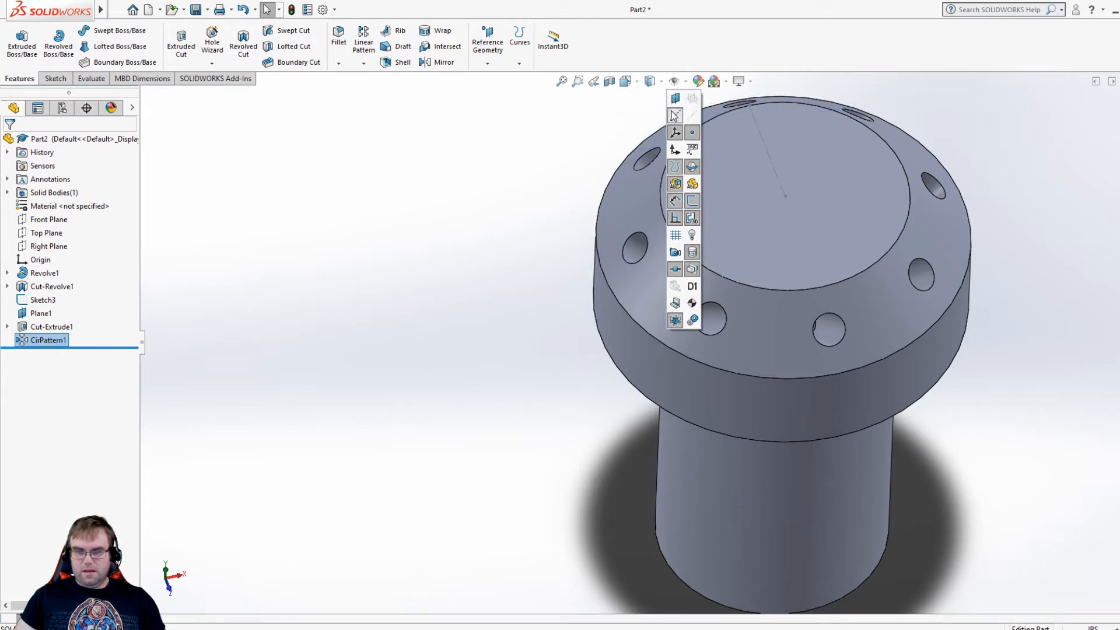
click(677, 116)
- Start saving the part under a new name, with the Desktop as the location
middle_drag(816, 170, 330, 390)
scroll(334, 382, down, 5)
scroll(408, 350, up, 10)
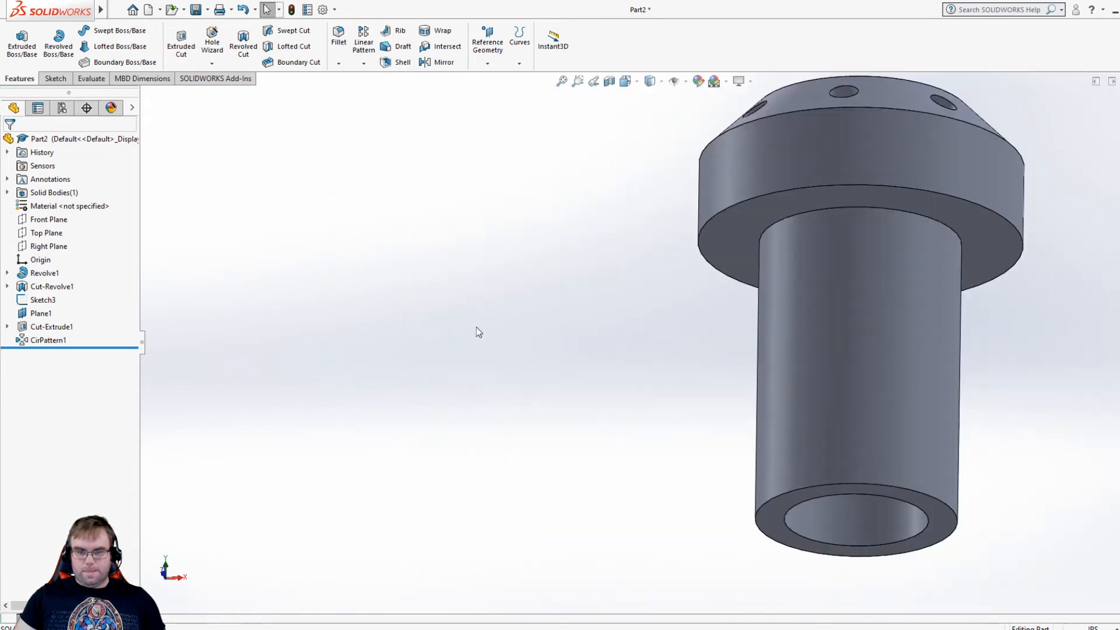
middle_drag(640, 288, 628, 420)
mouse_move(62, 9)
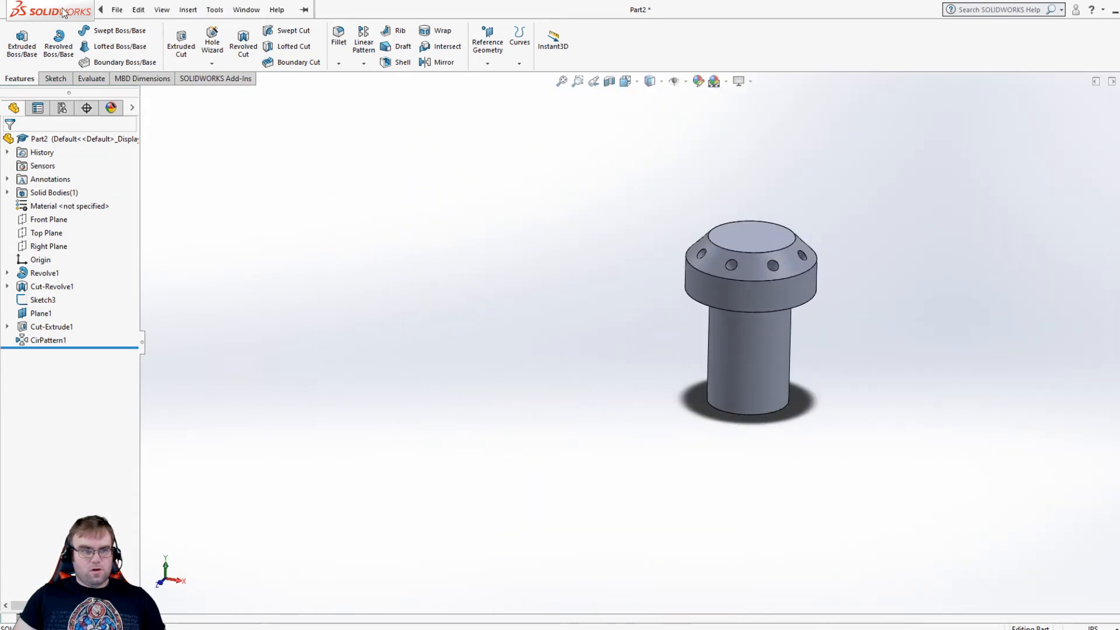
click(120, 10)
click(155, 161)
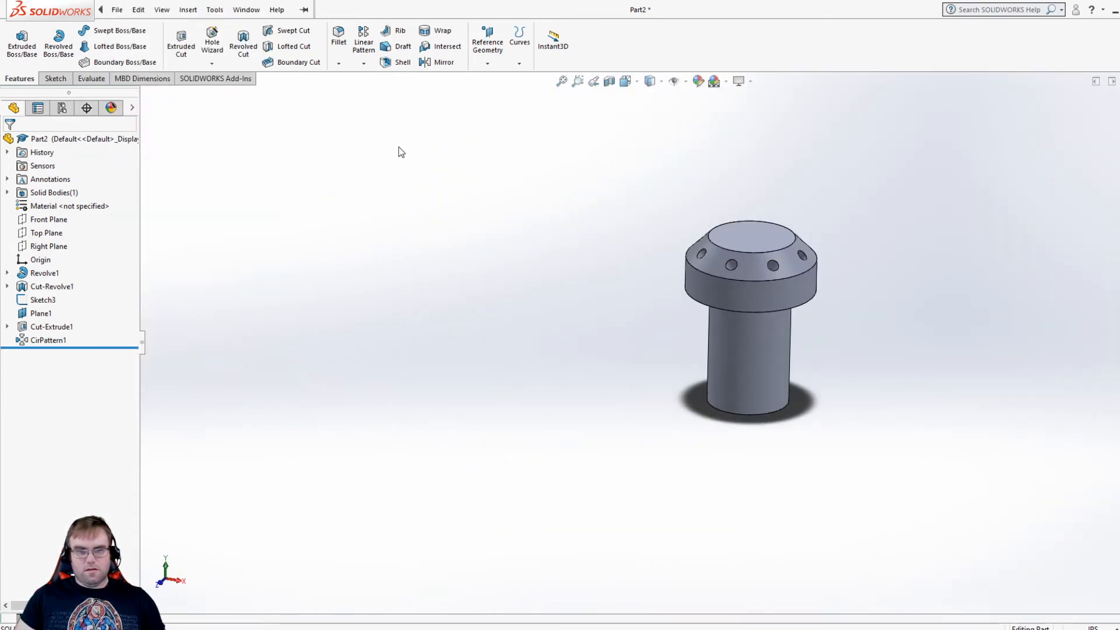
click(433, 243)
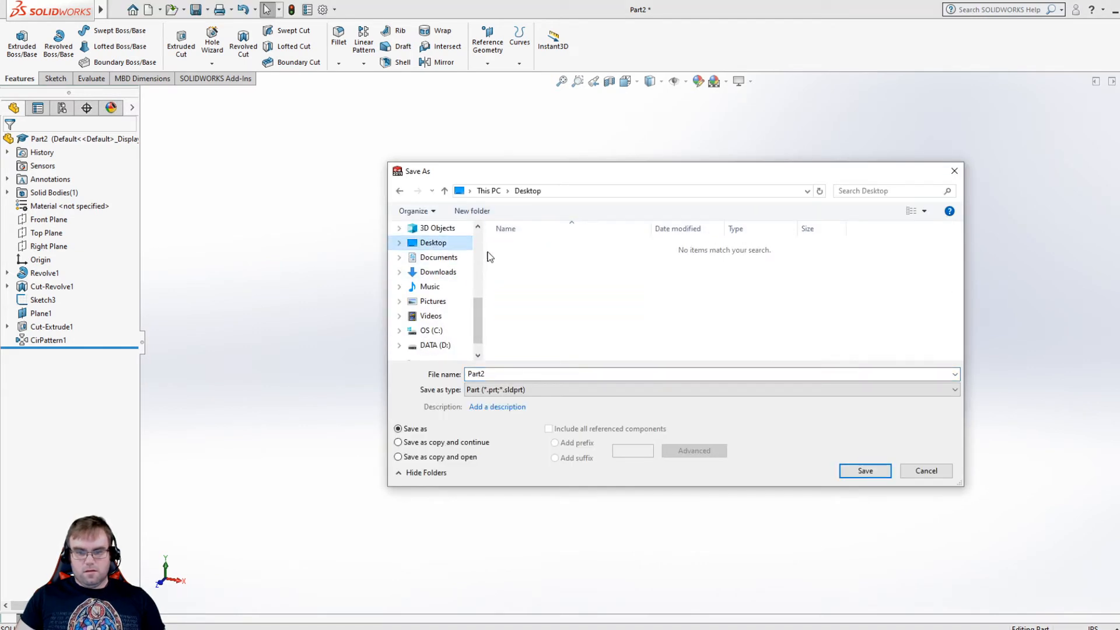
- Create a new folder named "Lecture 5 Examples" on the Desktop
right_click(603, 291)
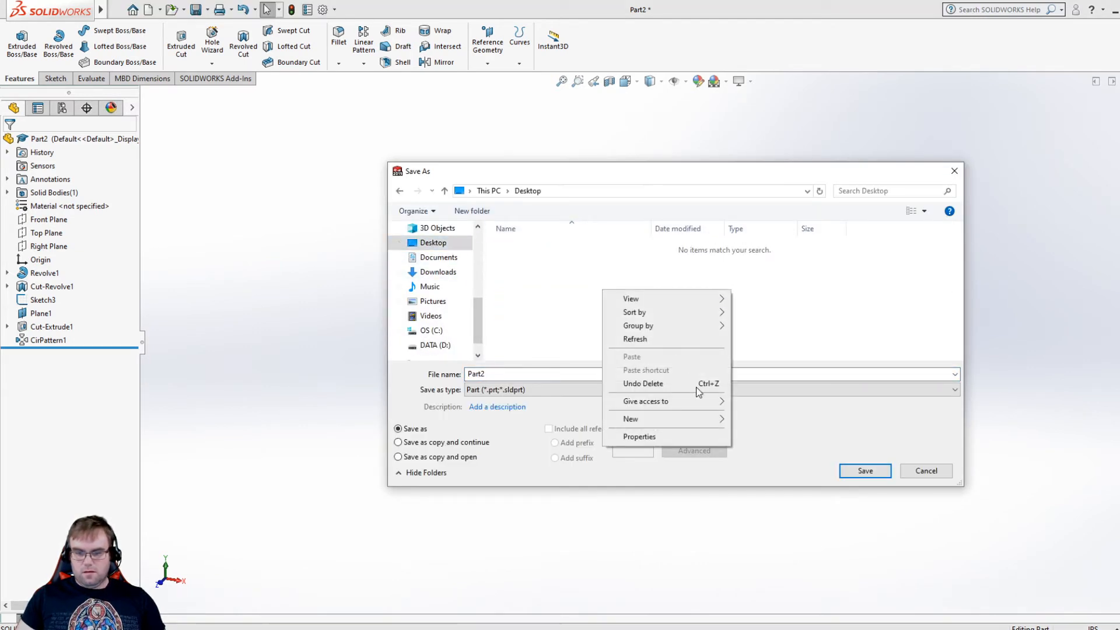
mouse_move(668, 420)
click(759, 422)
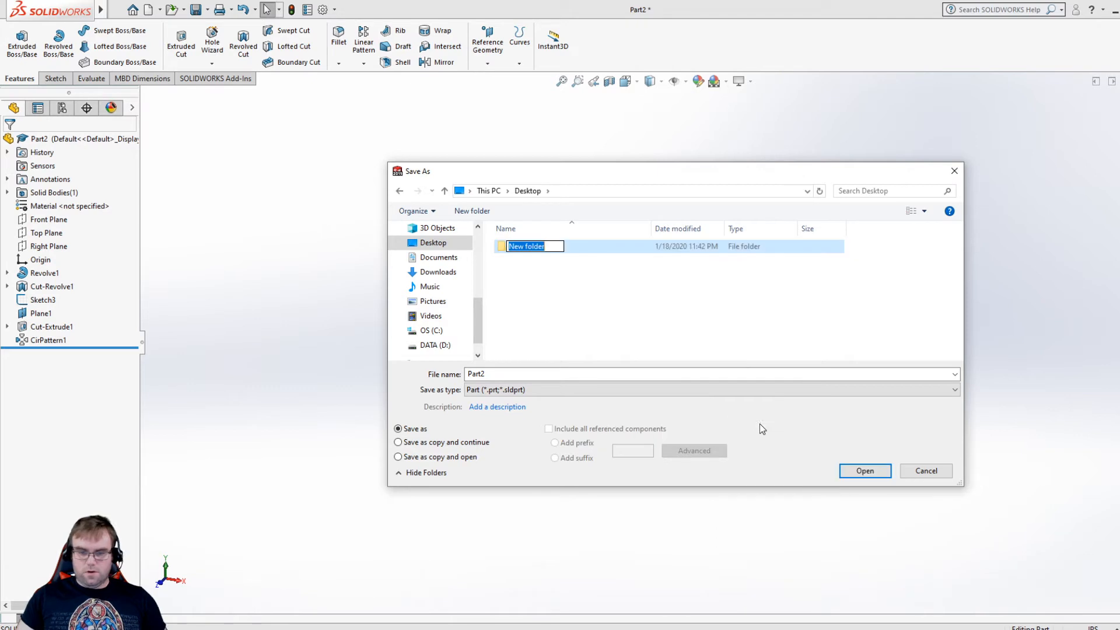
text(LEc)
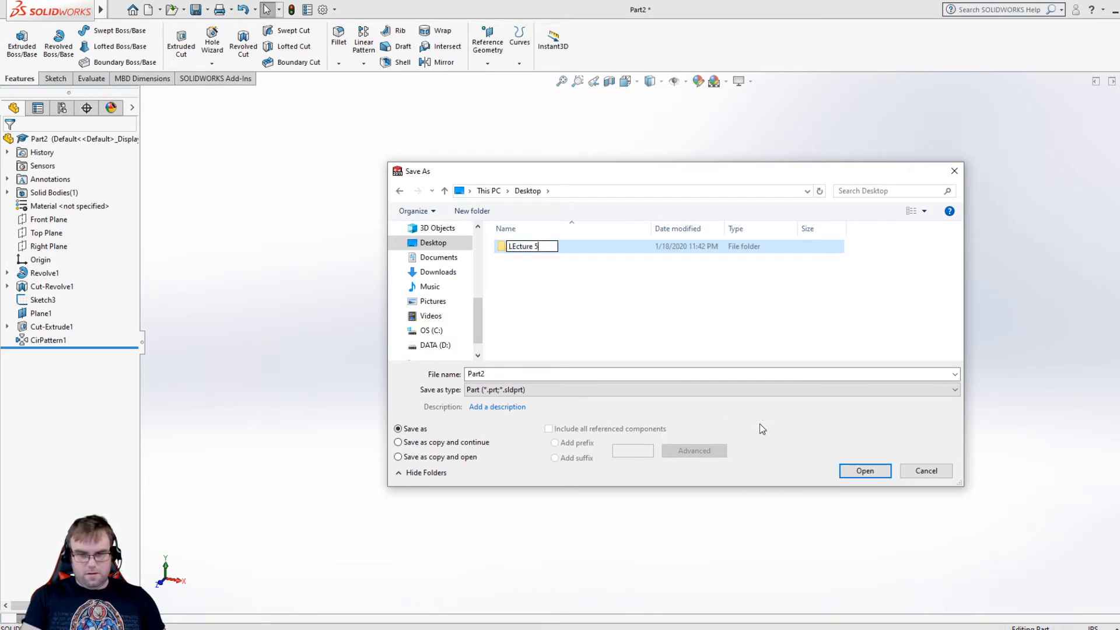
text(tur)
key(BackSpace)
key(BackSpace)
key(BackSpace)
key(BackSpace)
key(BackSpace)
text(ect)
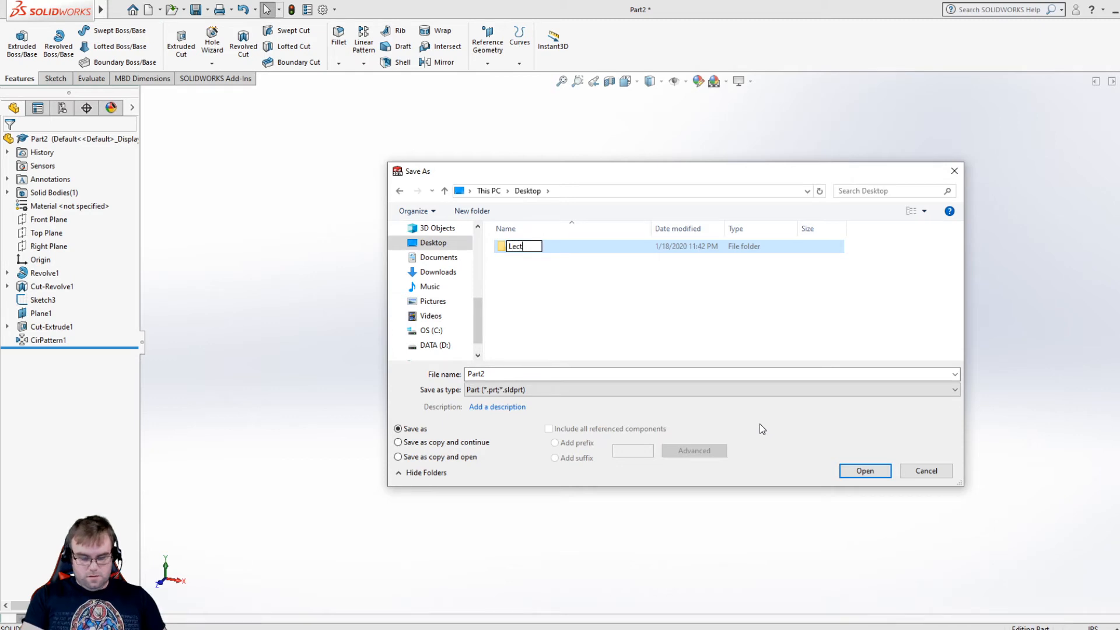
text(ure Examples)
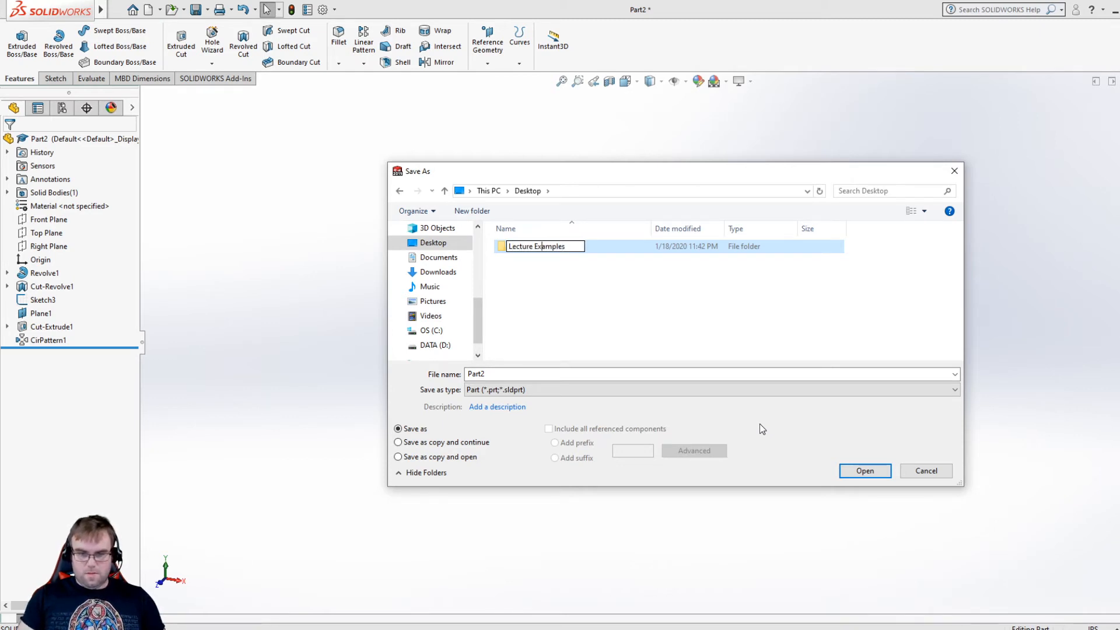
text(5)
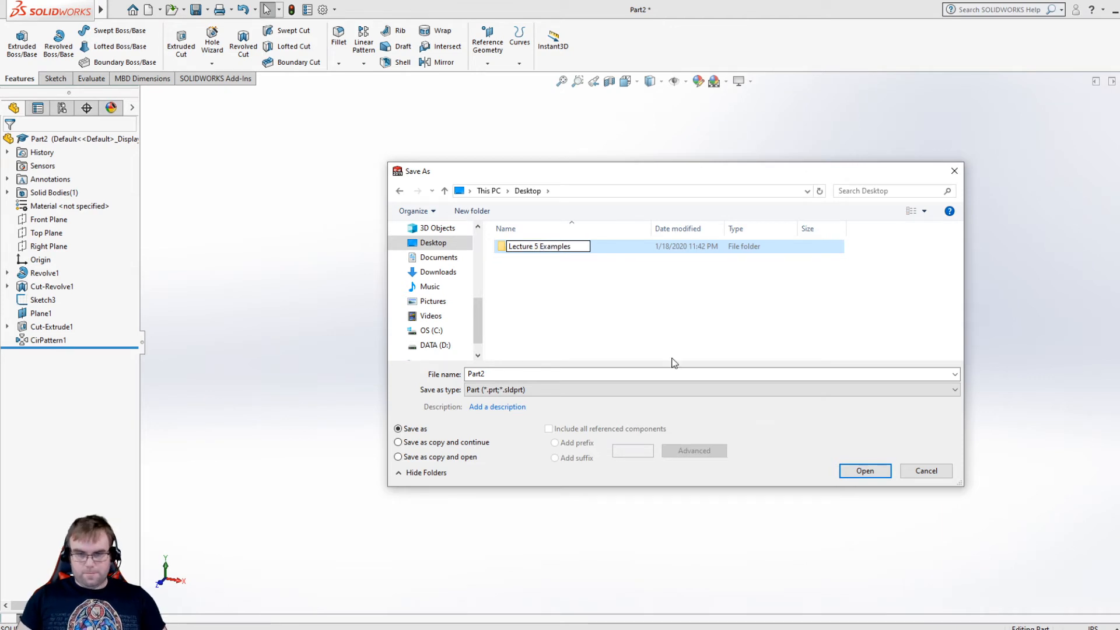
- Save the part as "Example 1" inside the Lecture 5 Examples folder
double_click(610, 247)
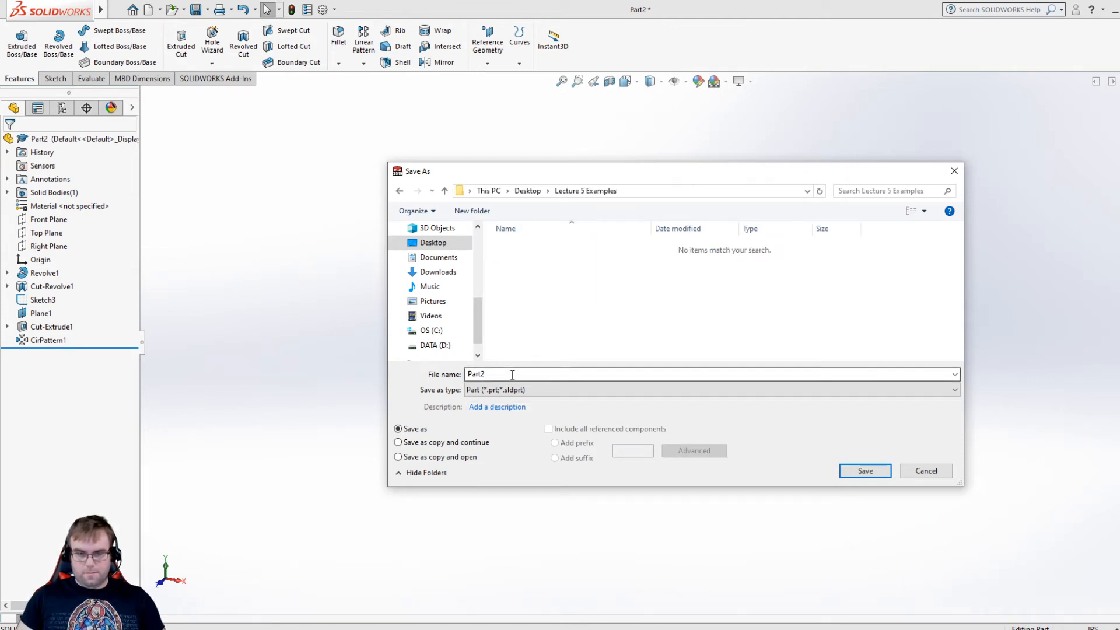
click(512, 374)
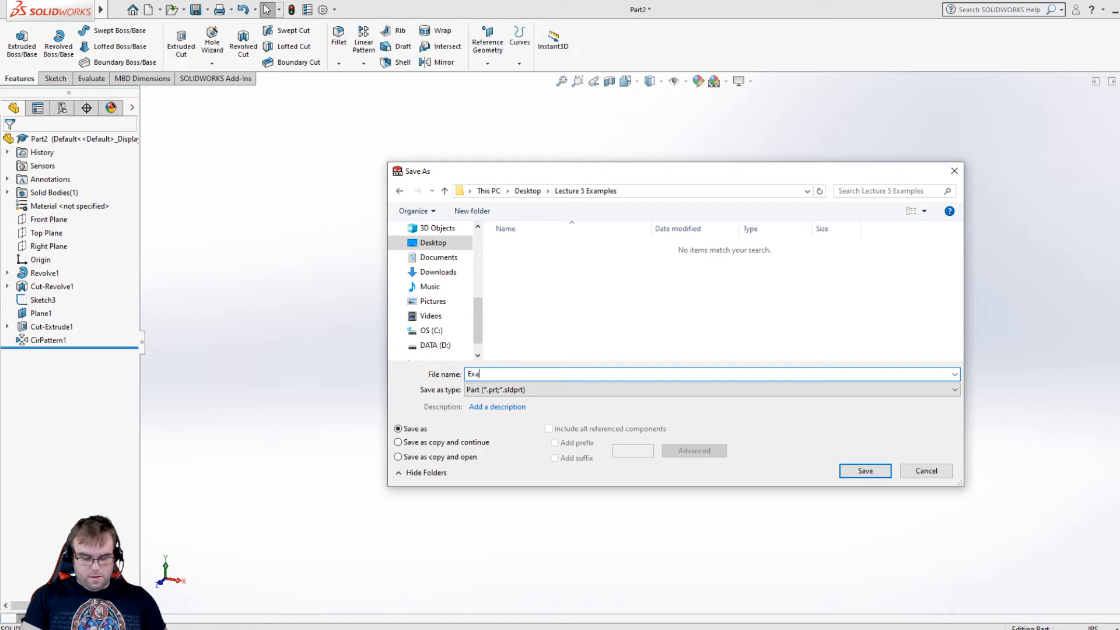
key(Return)
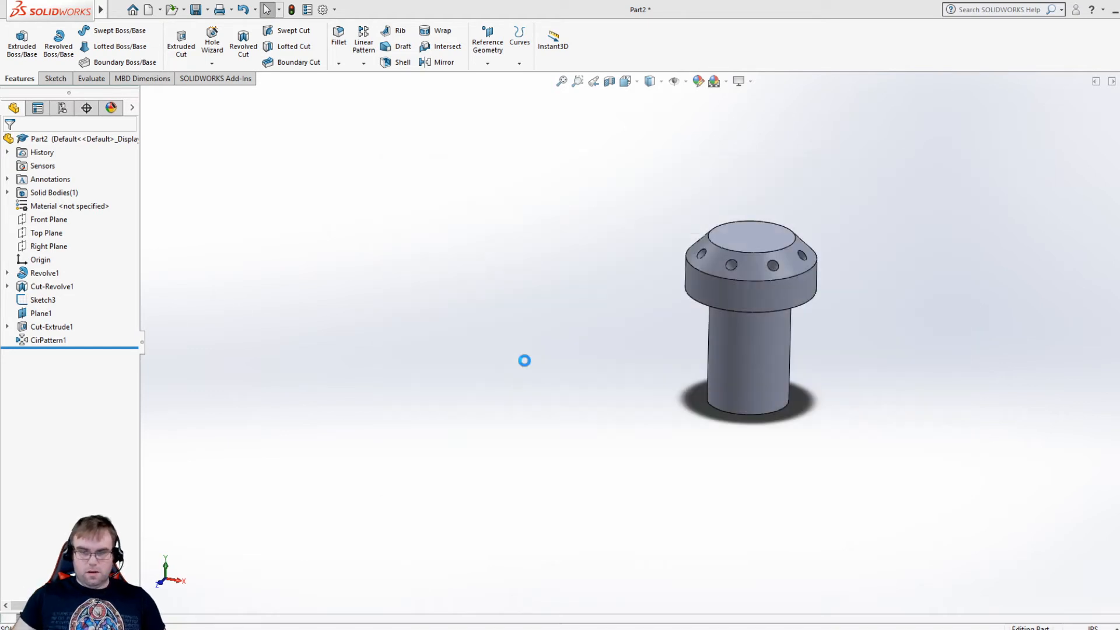
- Create a new part document
click(117, 9)
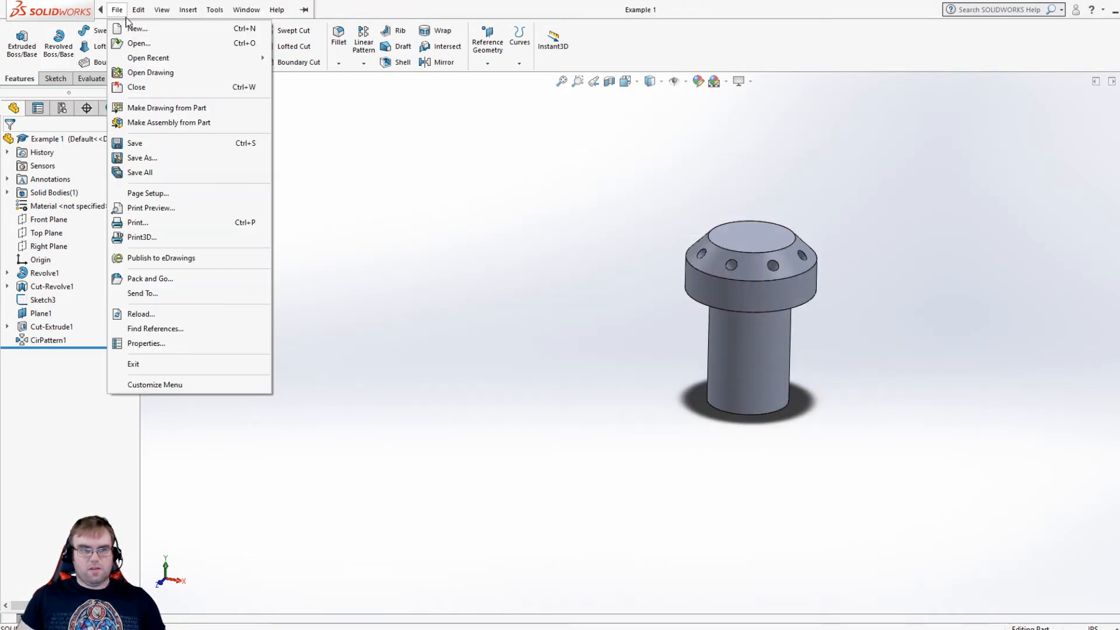
click(129, 23)
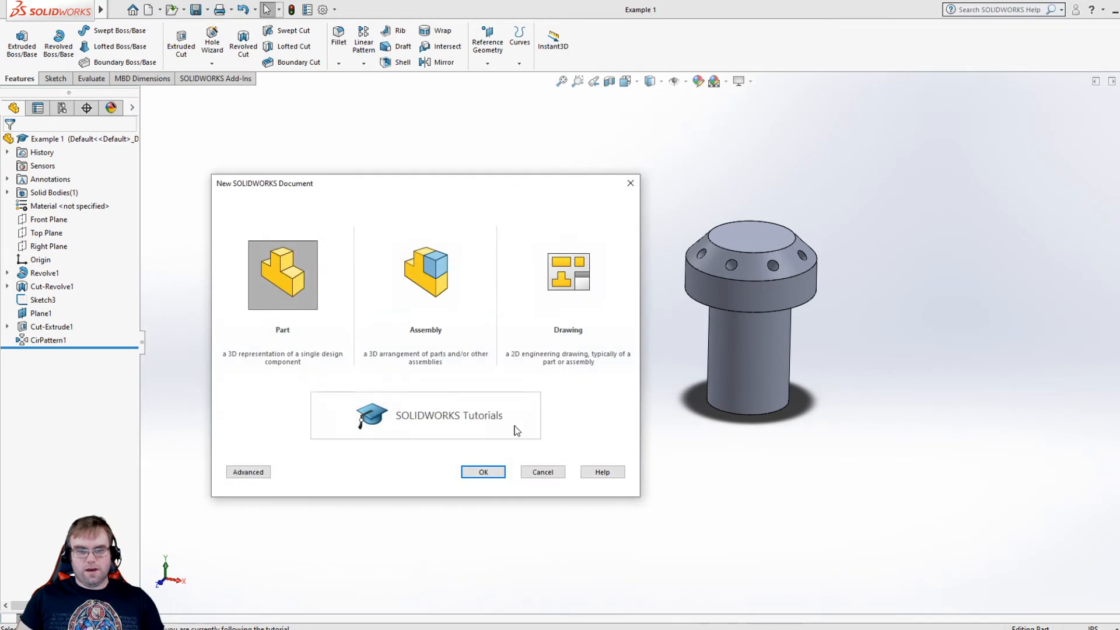
click(483, 472)
- Switch to the browser and read the Part 2 drawing's views and dimensions in the lecture PDF
drag(1119, 379, 539, 1)
scroll(433, 279, down, 5)
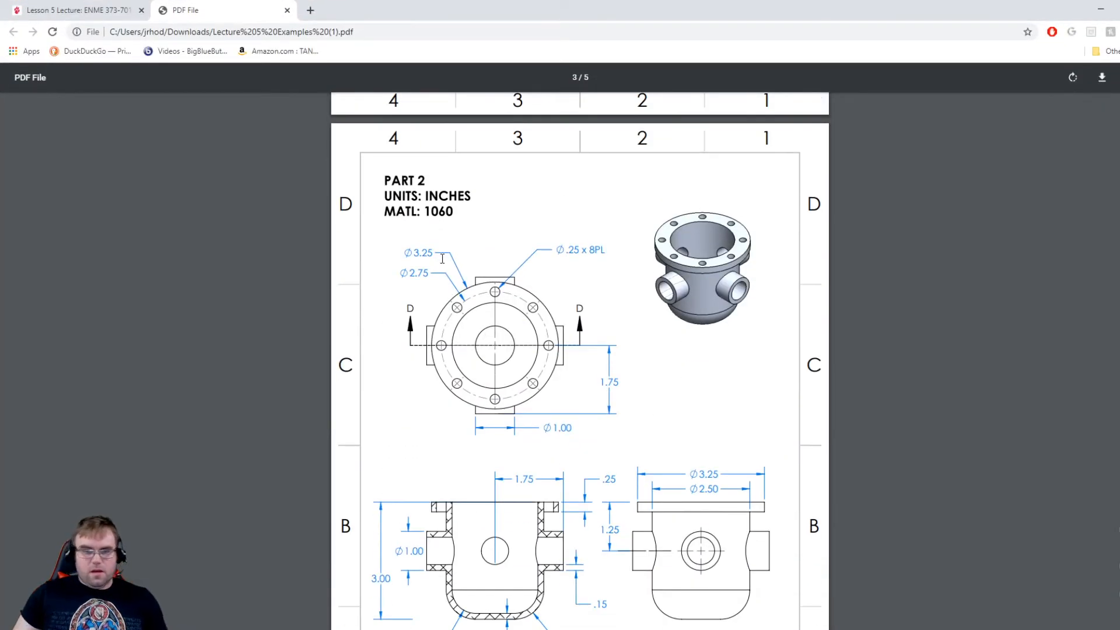
scroll(442, 259, down, 1)
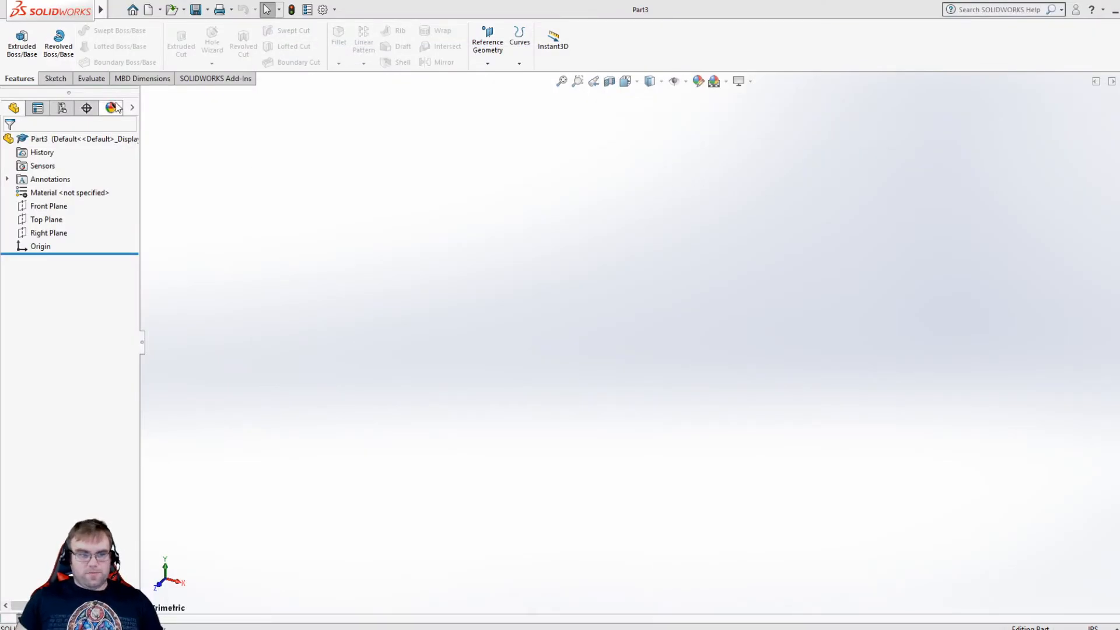
- Switch back to SOLIDWORKS and start a sketch on the Front Plane of the new part
click(55, 78)
click(17, 38)
click(552, 211)
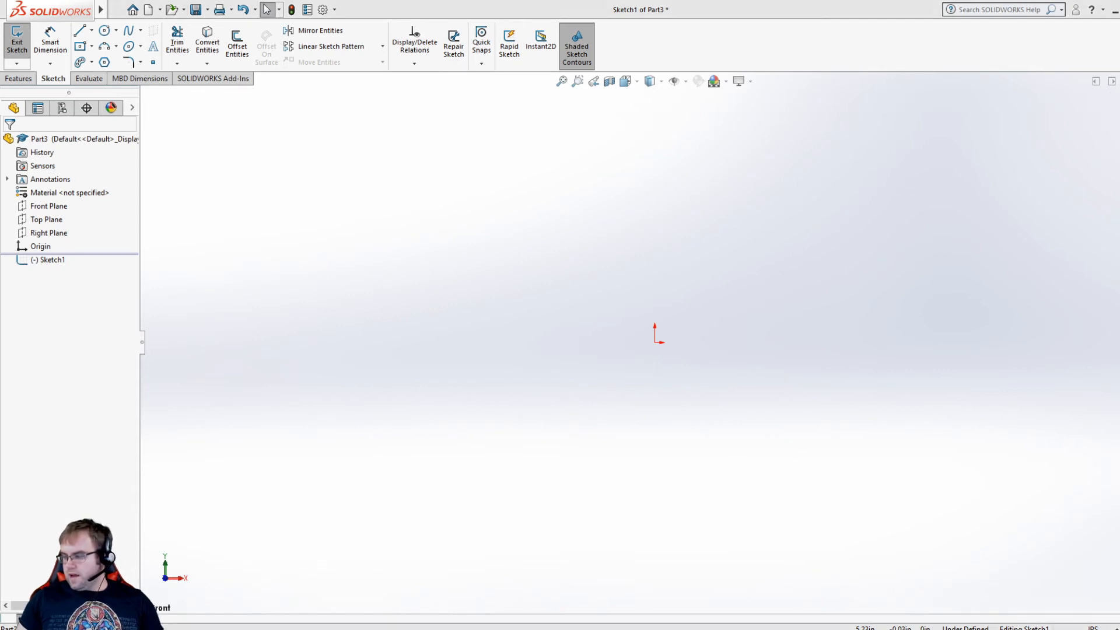
- Sketch a vertical construction centerline about 2.53 in long upward from the origin
click(117, 30)
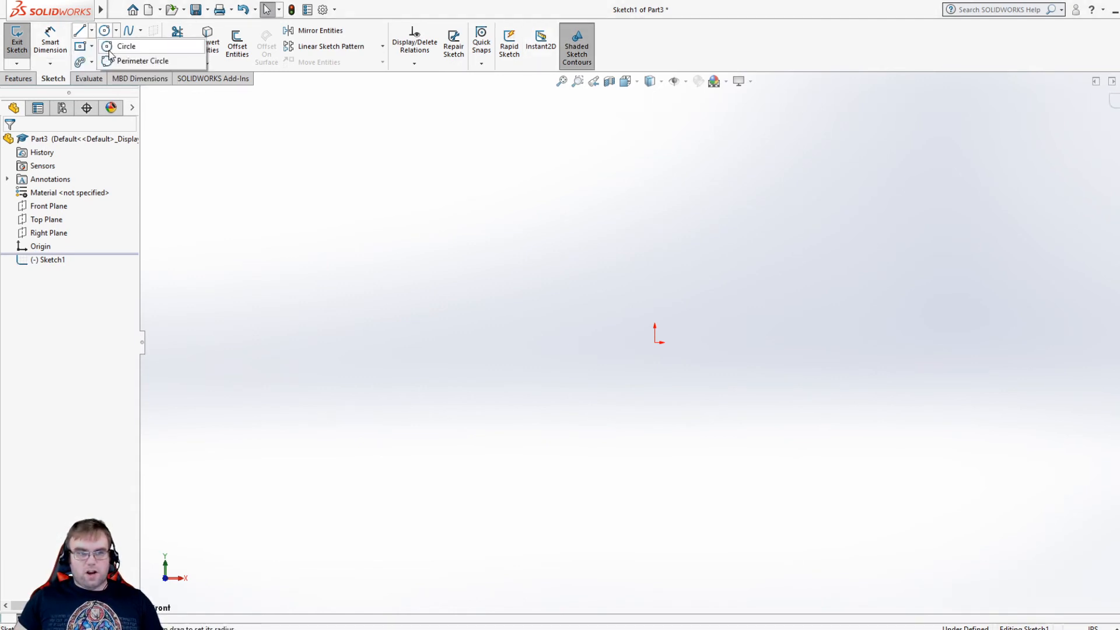
click(91, 30)
click(120, 61)
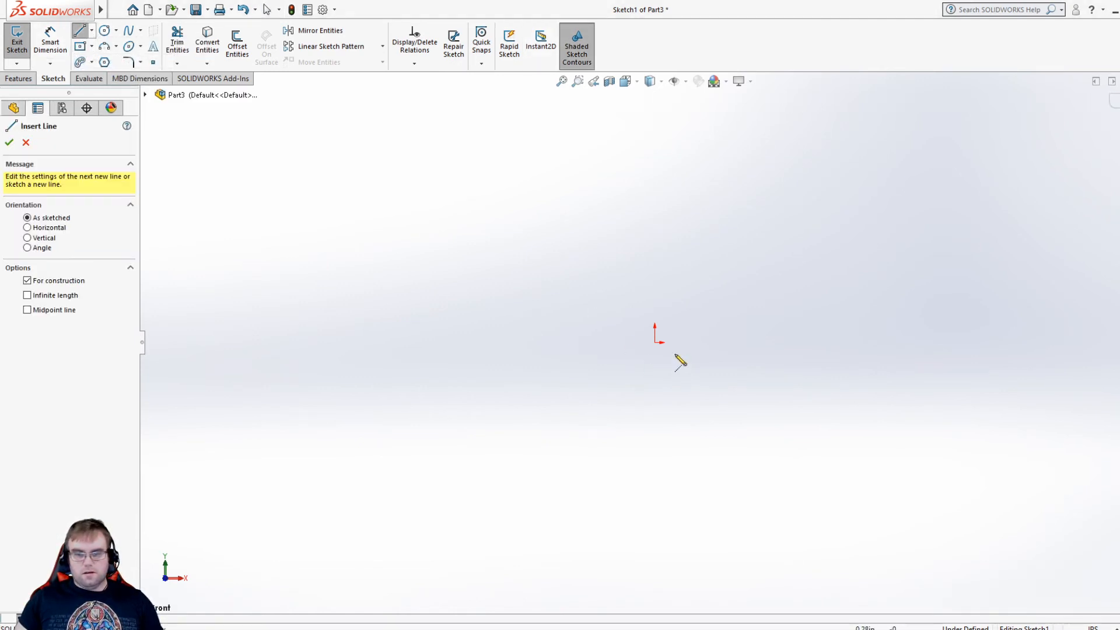
click(654, 342)
click(654, 127)
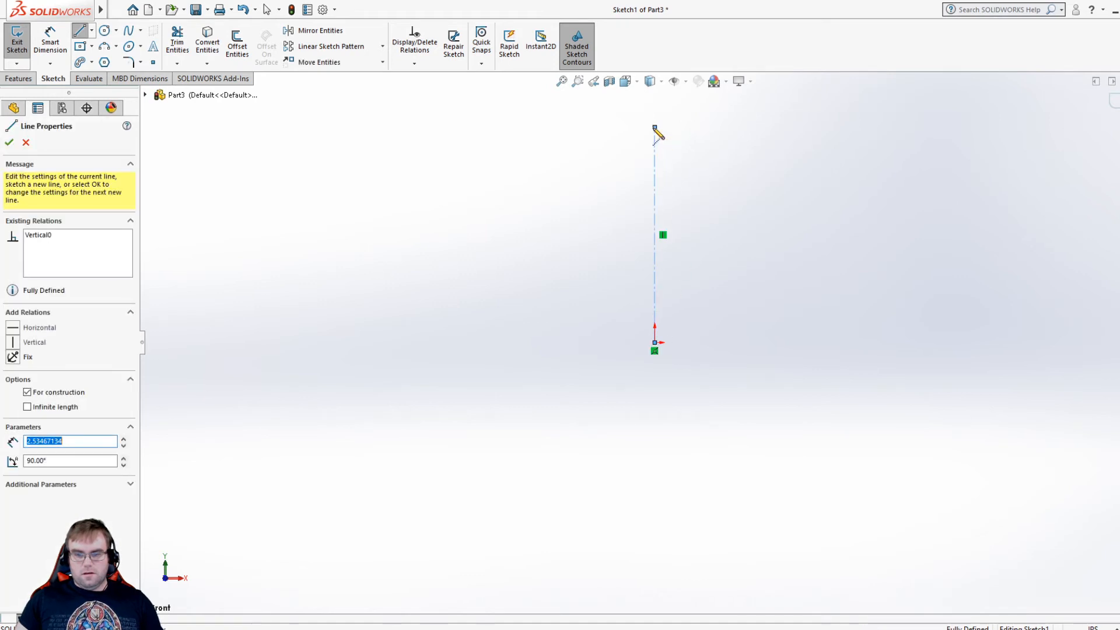
key(Escape)
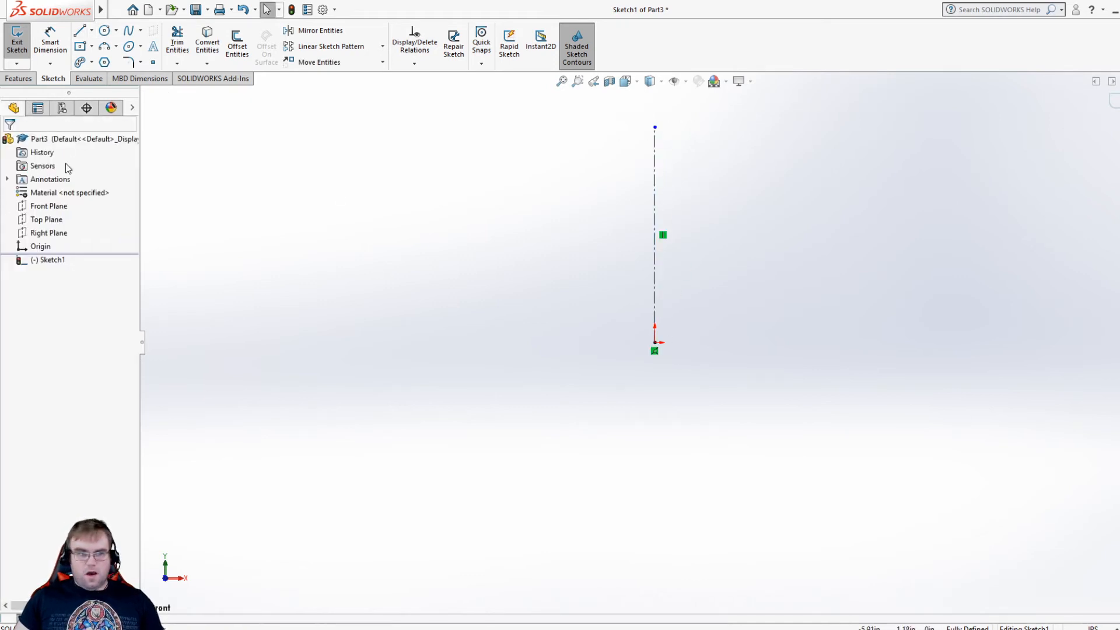
- Sketch an open stepped half-profile from the origin, about 1.82 in wide below a flange about 0.53 in thick, and extend the centerline above it
click(654, 343)
click(808, 342)
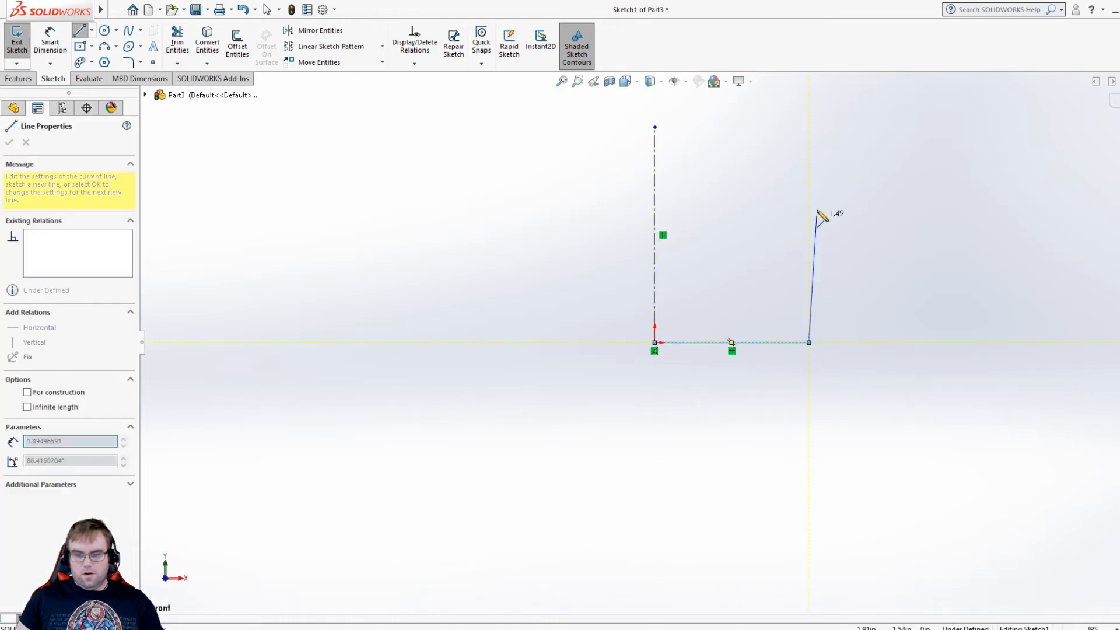
click(808, 177)
click(866, 176)
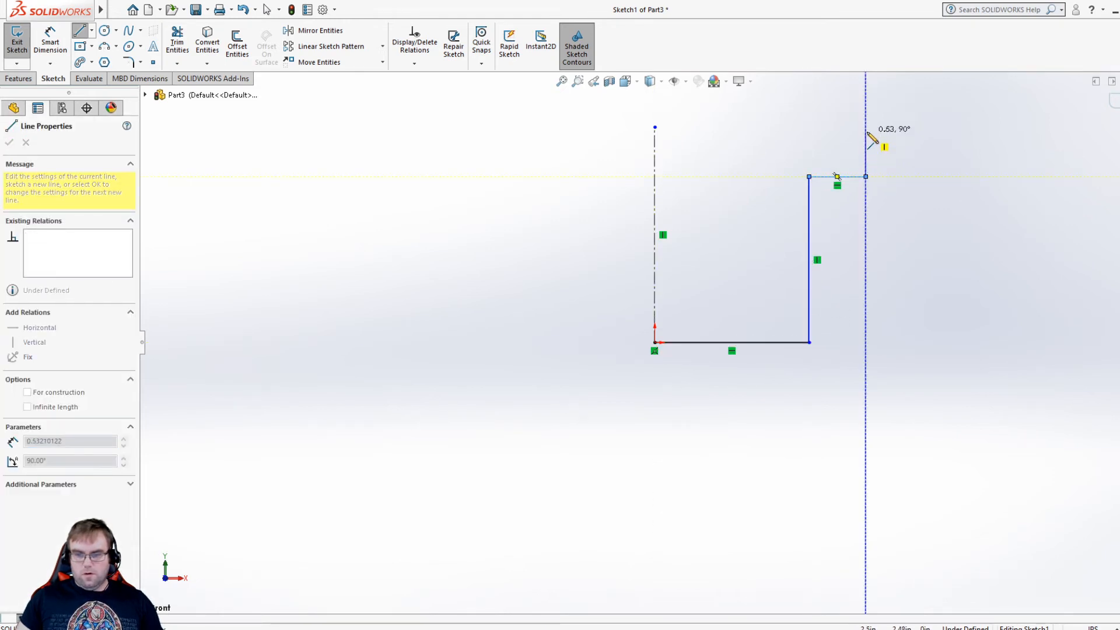
click(865, 131)
click(655, 131)
key(Escape)
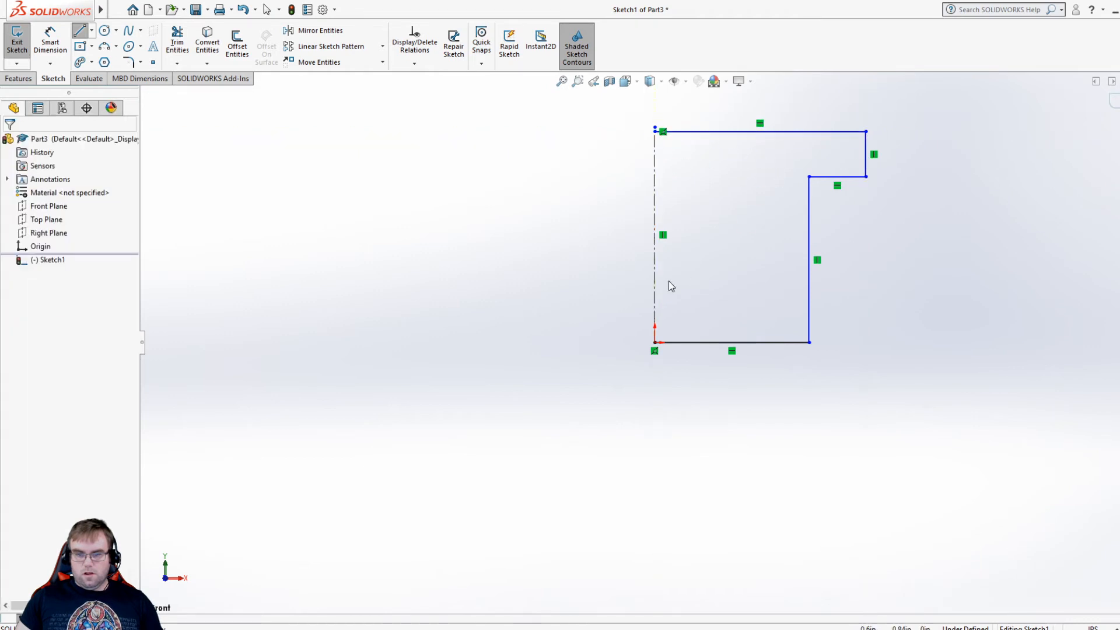
key(Escape)
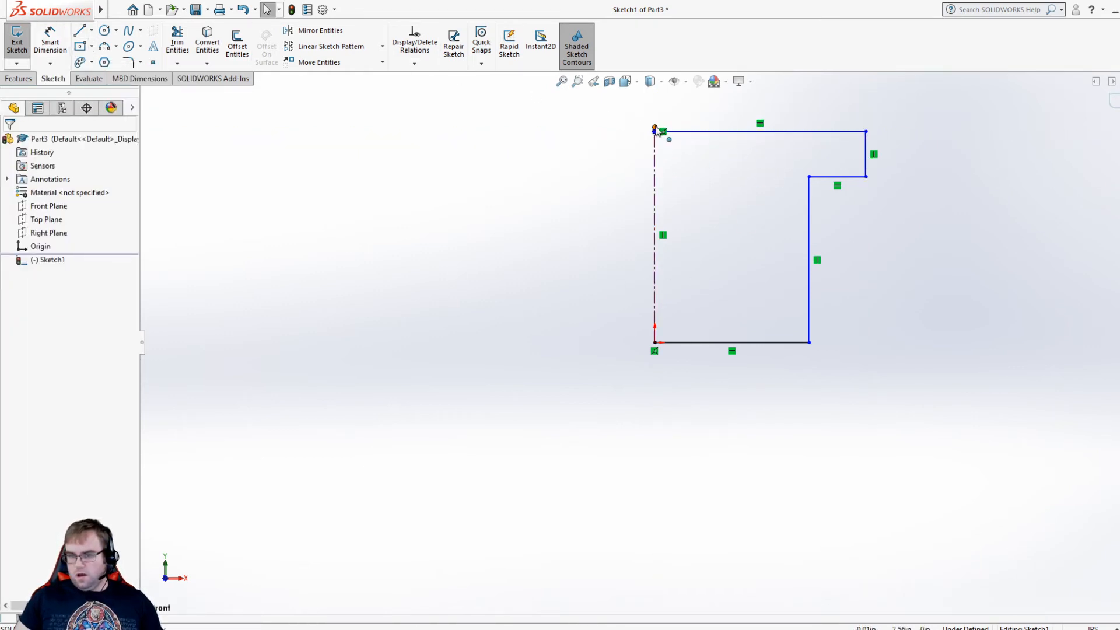
click(655, 129)
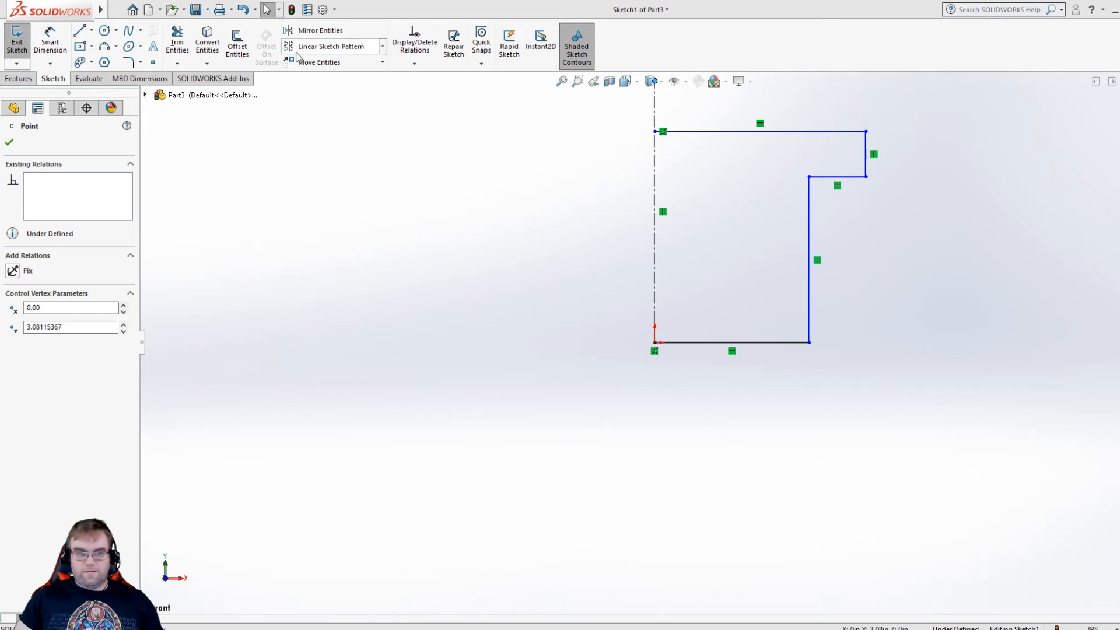
- Dimension the body's outer wall across the centerline as a 2.5 in diameter
click(50, 41)
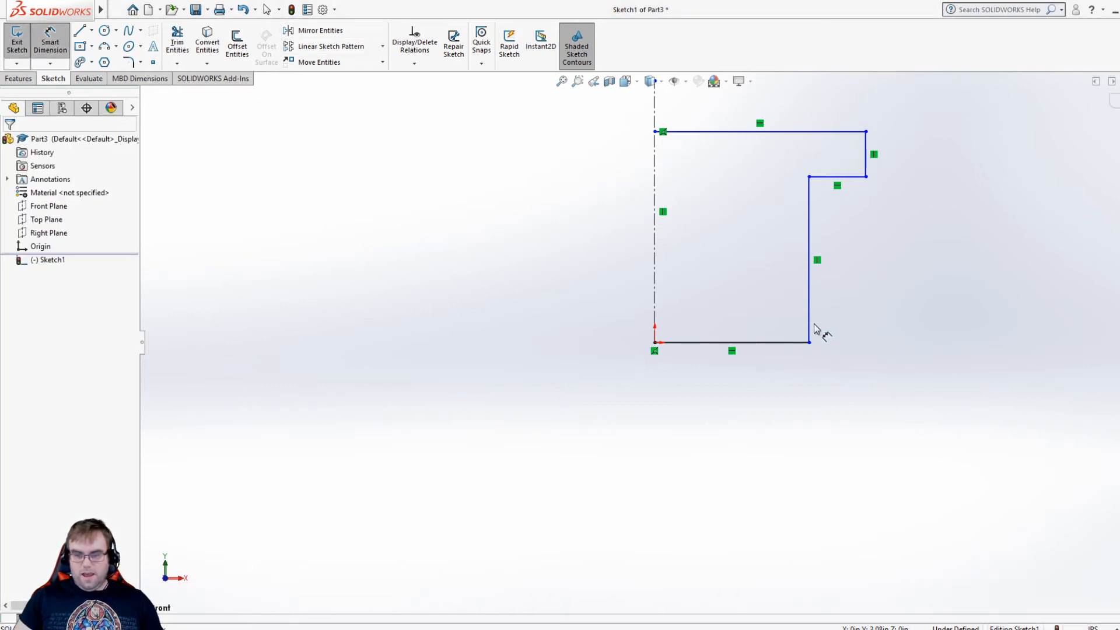
click(655, 304)
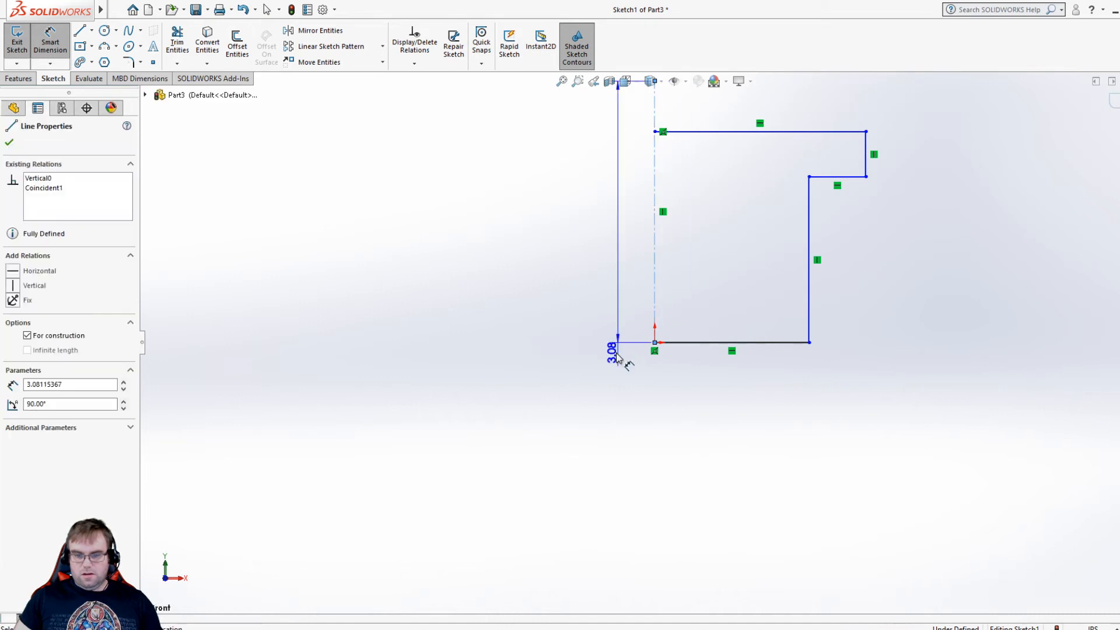
click(809, 320)
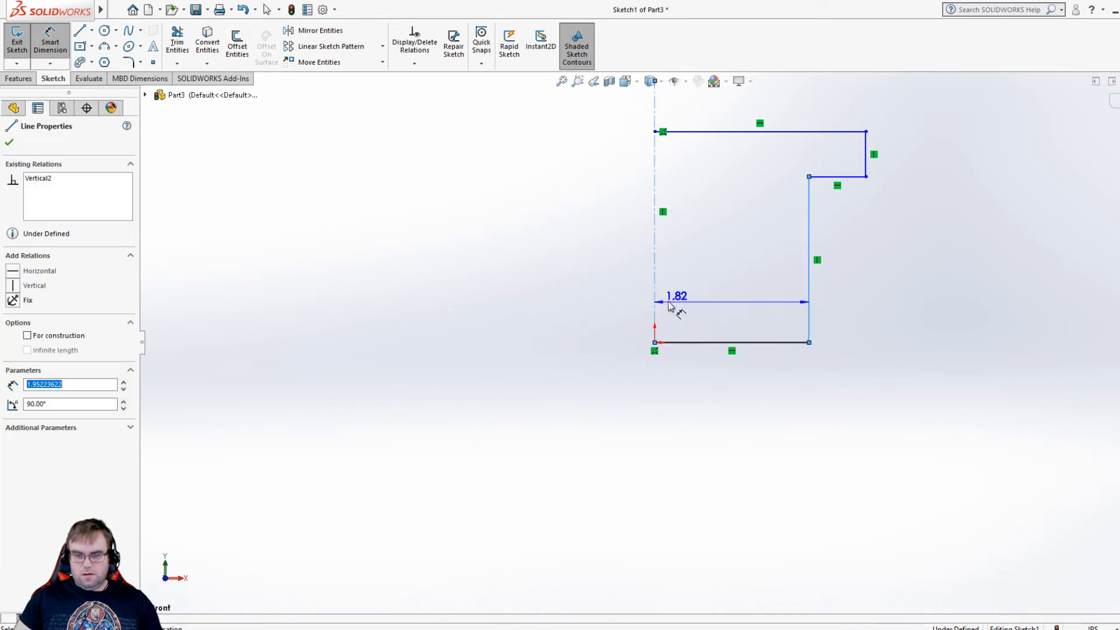
click(617, 295)
text(2.5)
key(Return)
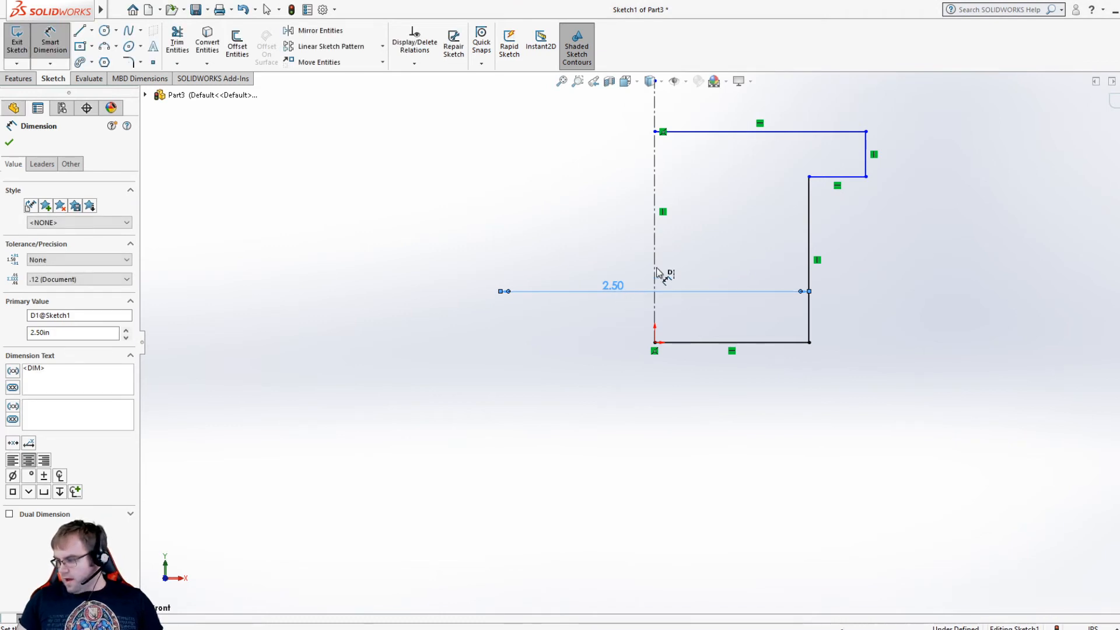
- Dimension the flange's outer edge across the centerline as a 3.25 in diameter
click(866, 156)
click(654, 153)
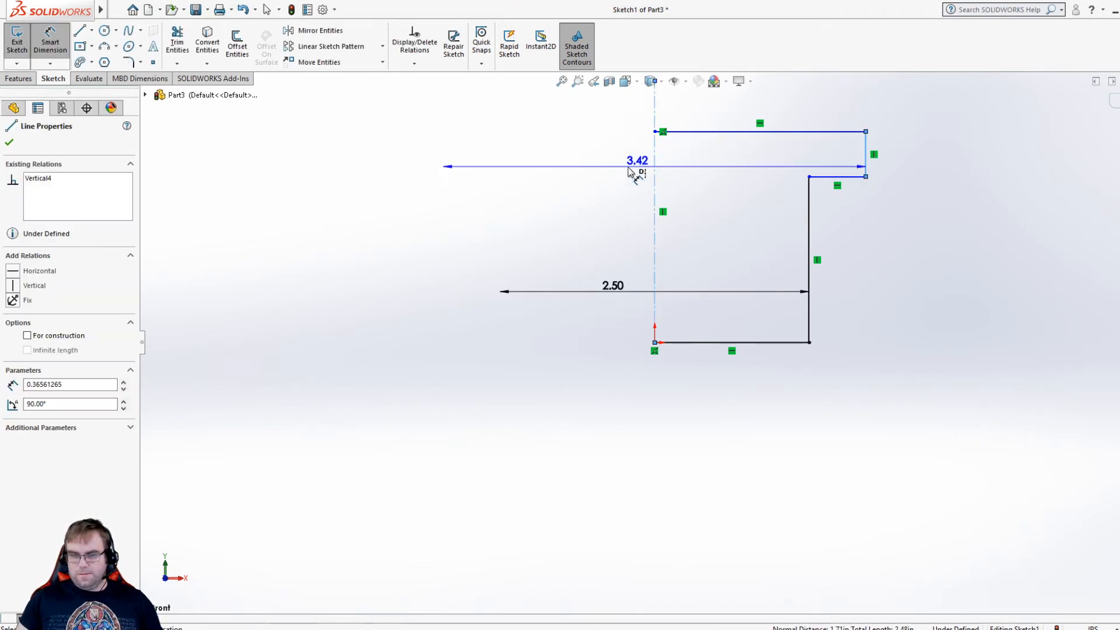
click(608, 166)
text(3.25)
key(Return)
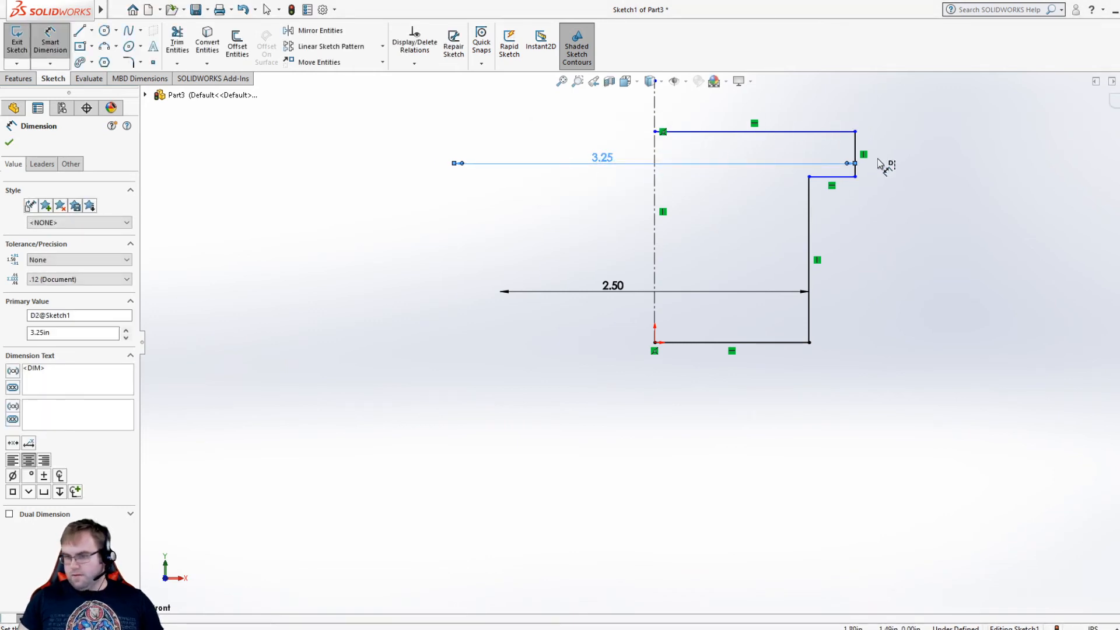
click(858, 174)
click(929, 165)
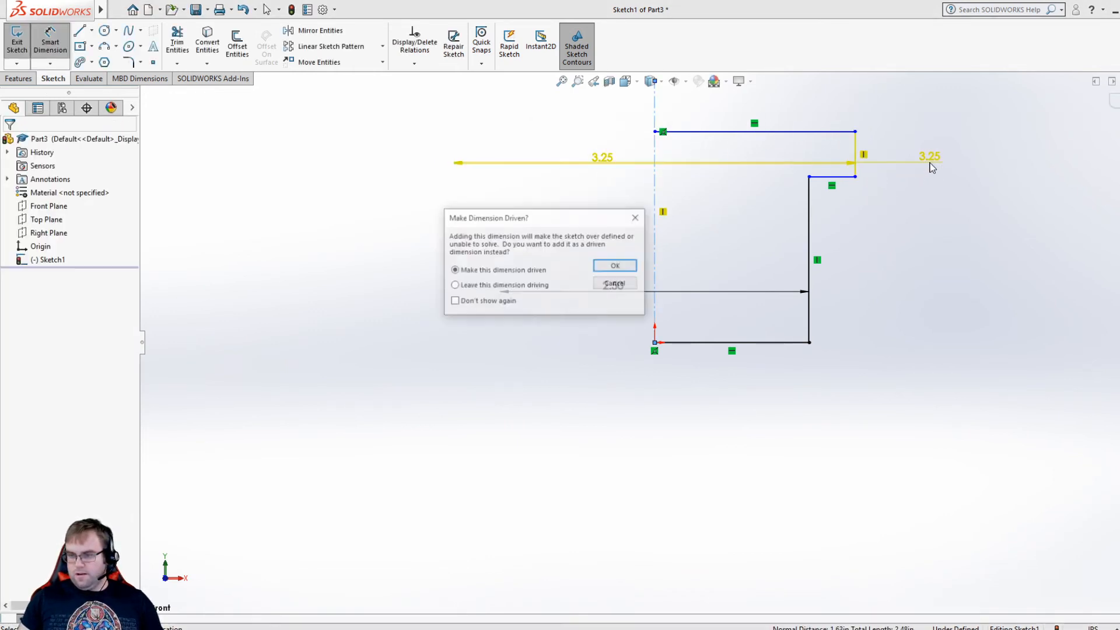
key(Escape)
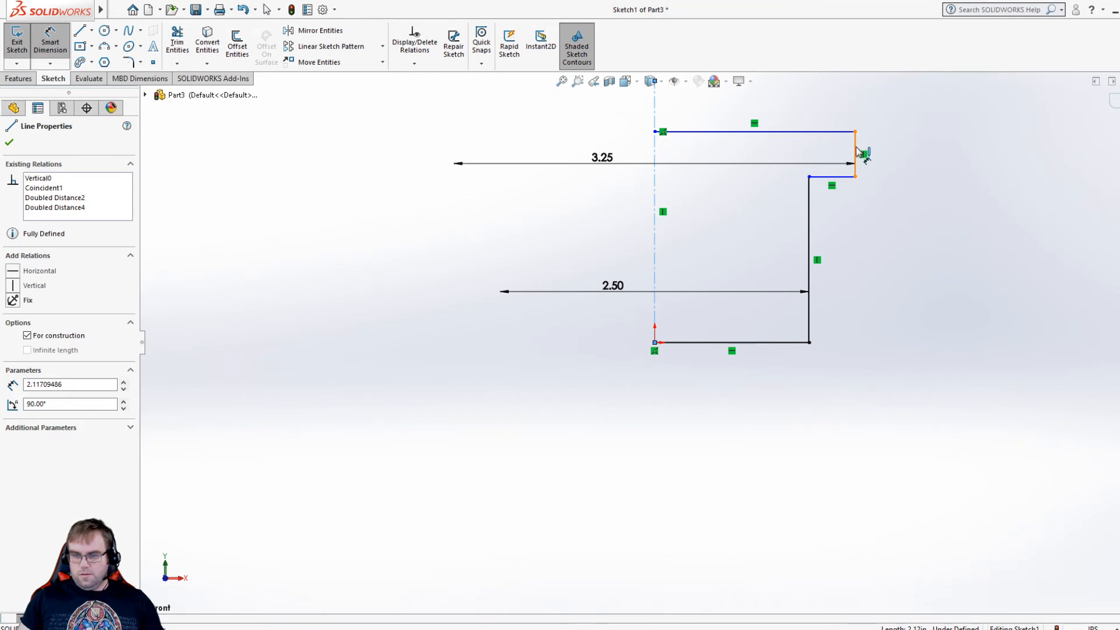
click(855, 152)
key(Escape)
key(Escape)
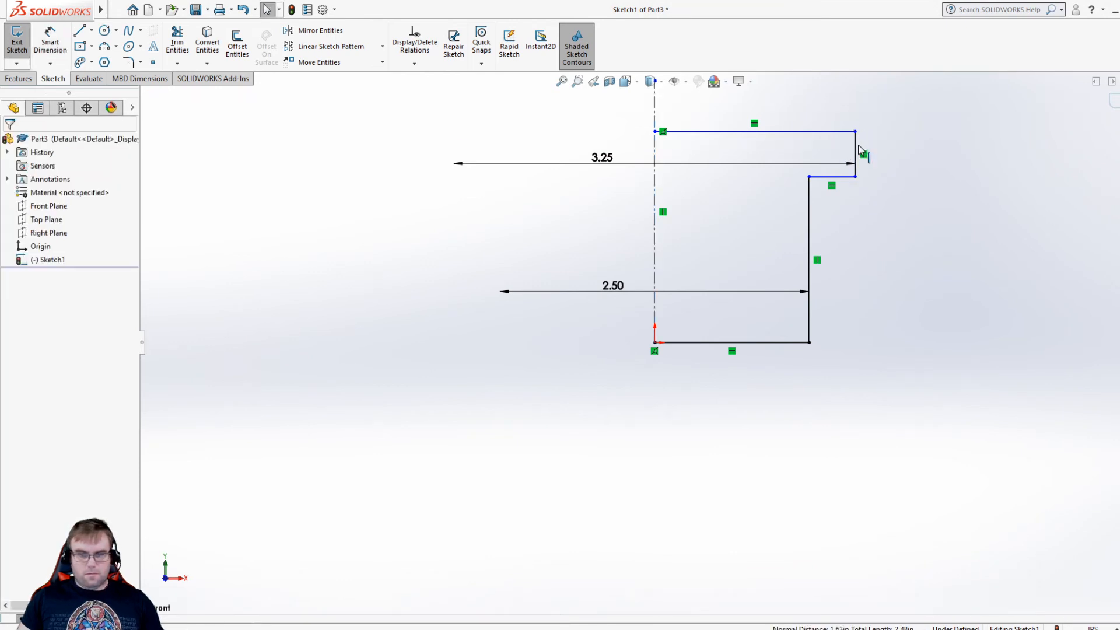
- Dimension the flange's outer vertical edge to a thickness of 0.25 in
click(51, 41)
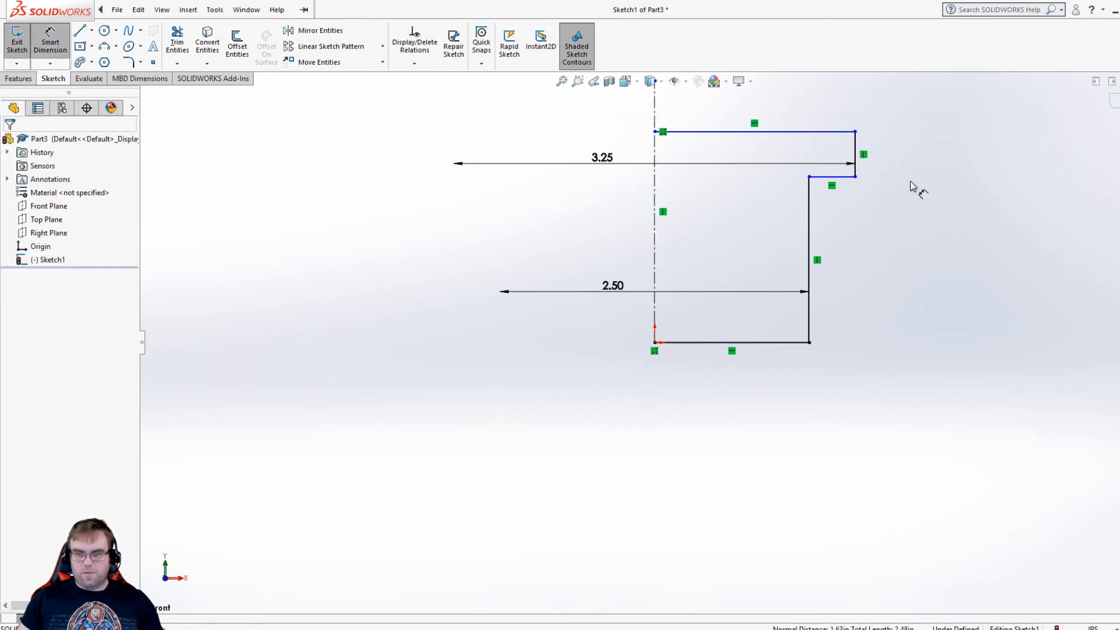
click(856, 163)
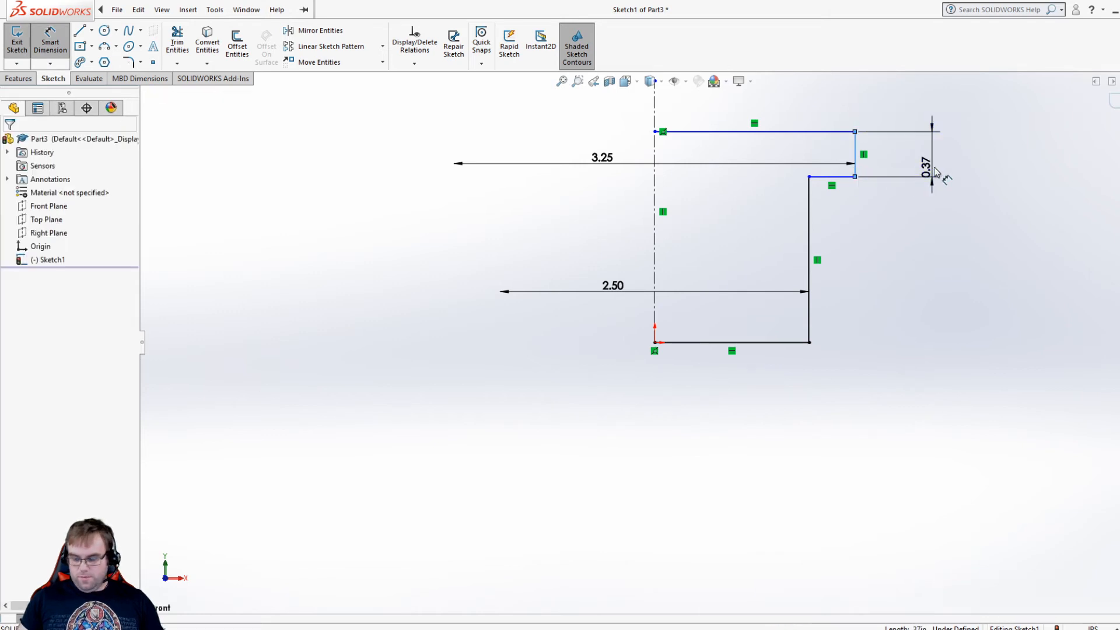
click(935, 173)
text(.25)
key(Return)
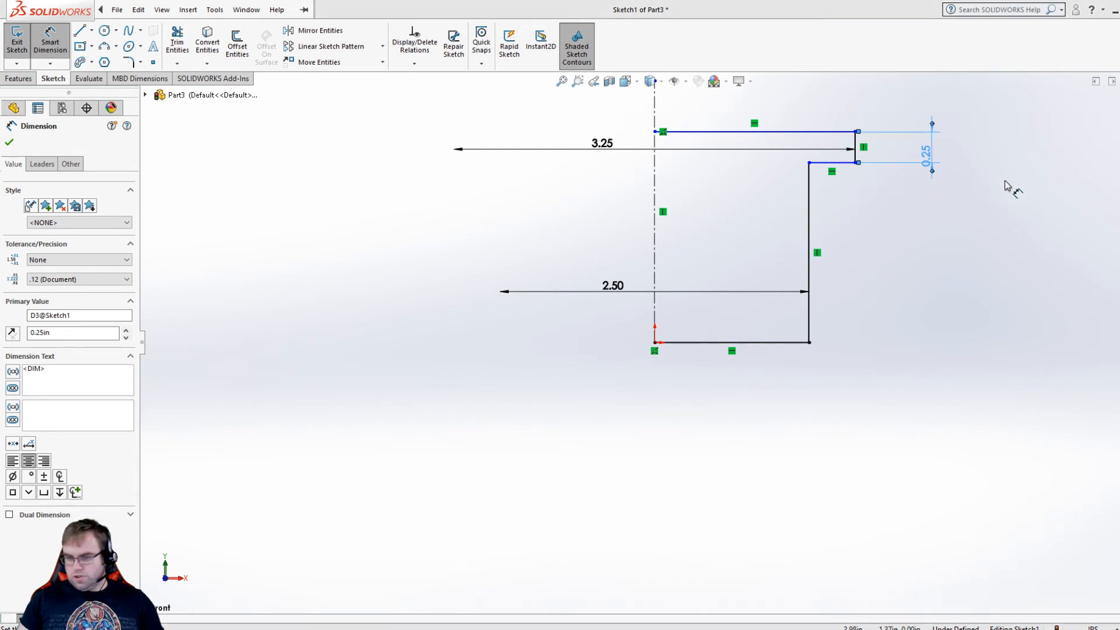
- Dimension the body's vertical wall below the flange to a height of 3 in
click(810, 274)
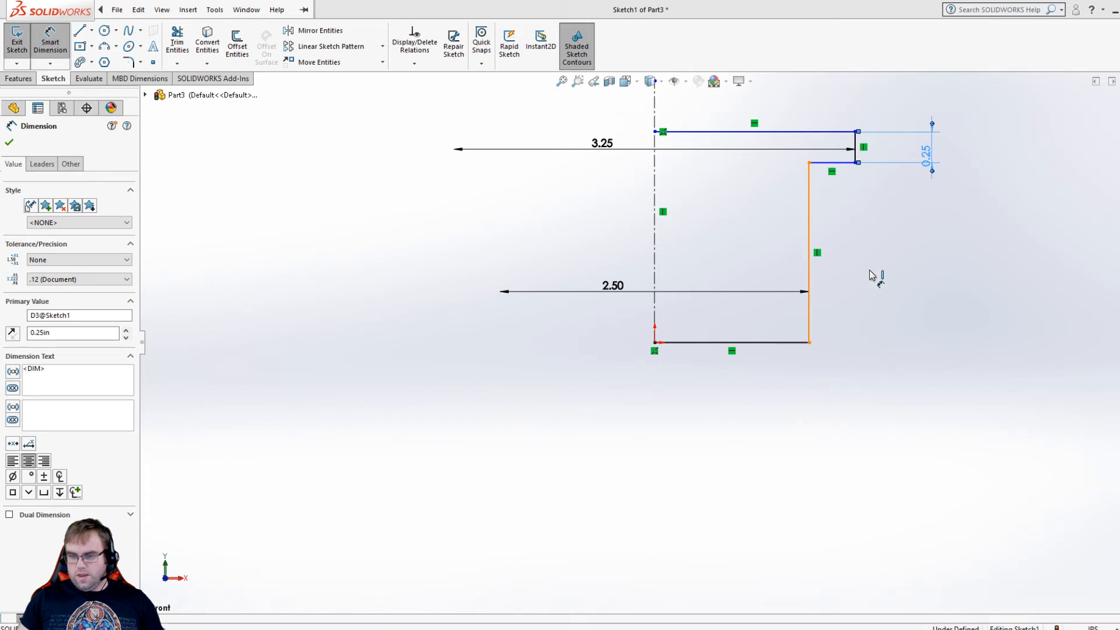
click(933, 279)
text(3)
key(Return)
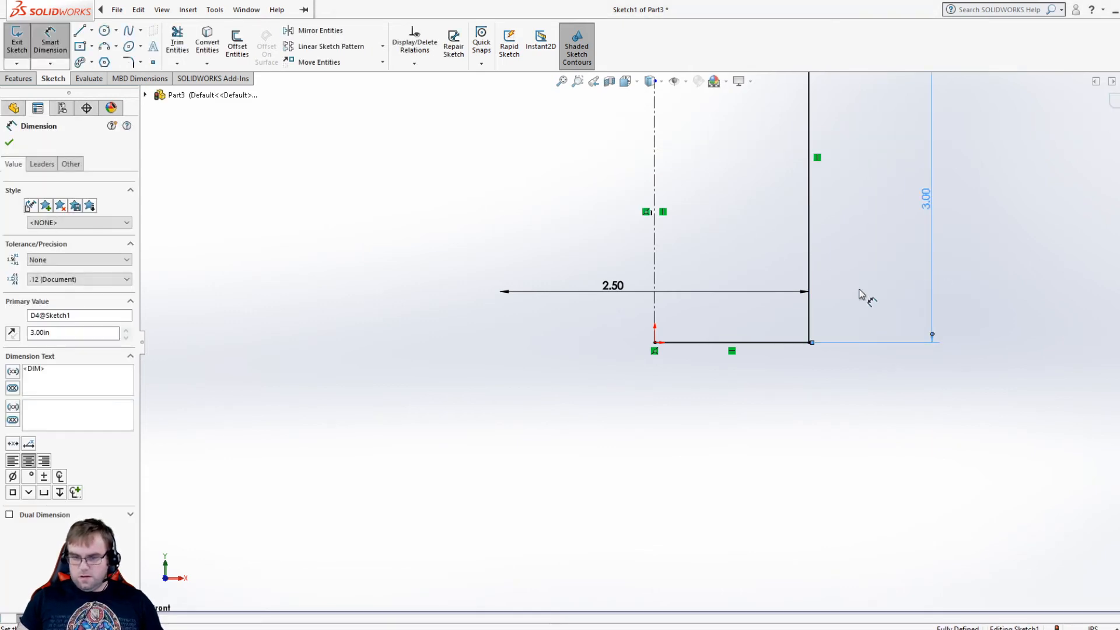
scroll(857, 267, down, 2)
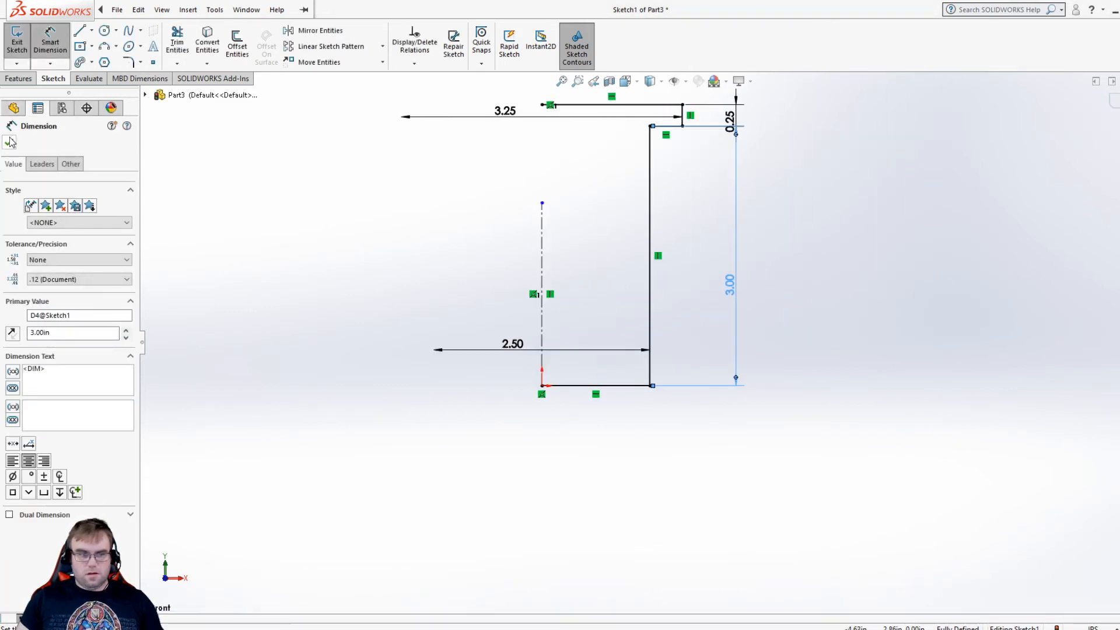
- Extend the centerline's upper endpoint past the flange to about 4.01 in above the origin
click(10, 141)
drag(545, 204, 544, 80)
scroll(625, 209, up, 2)
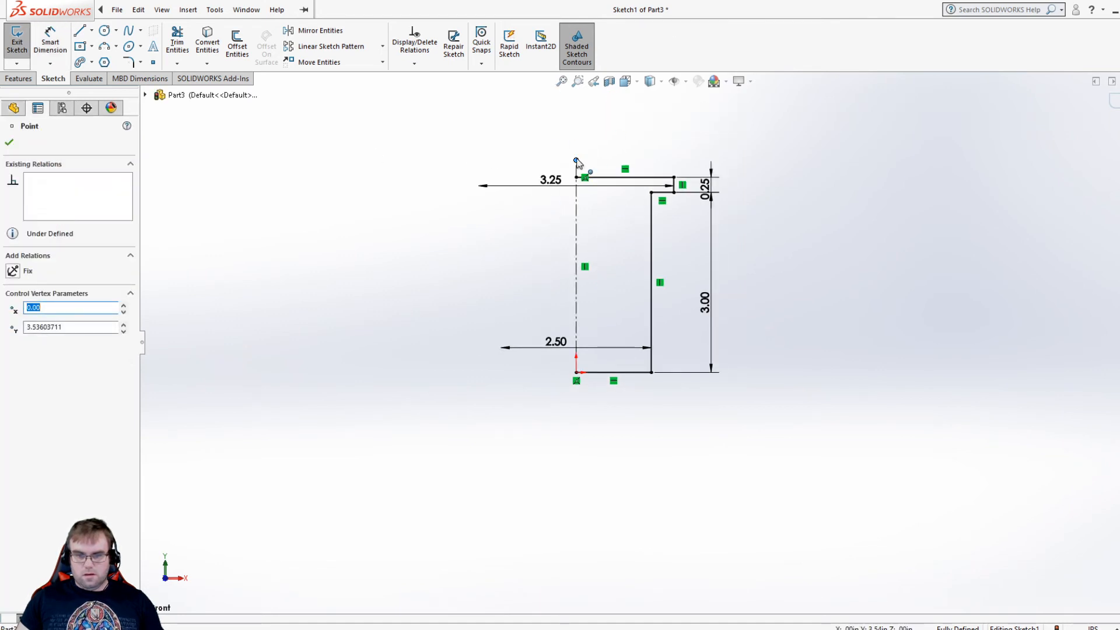
drag(576, 161, 576, 133)
scroll(817, 380, down, 2)
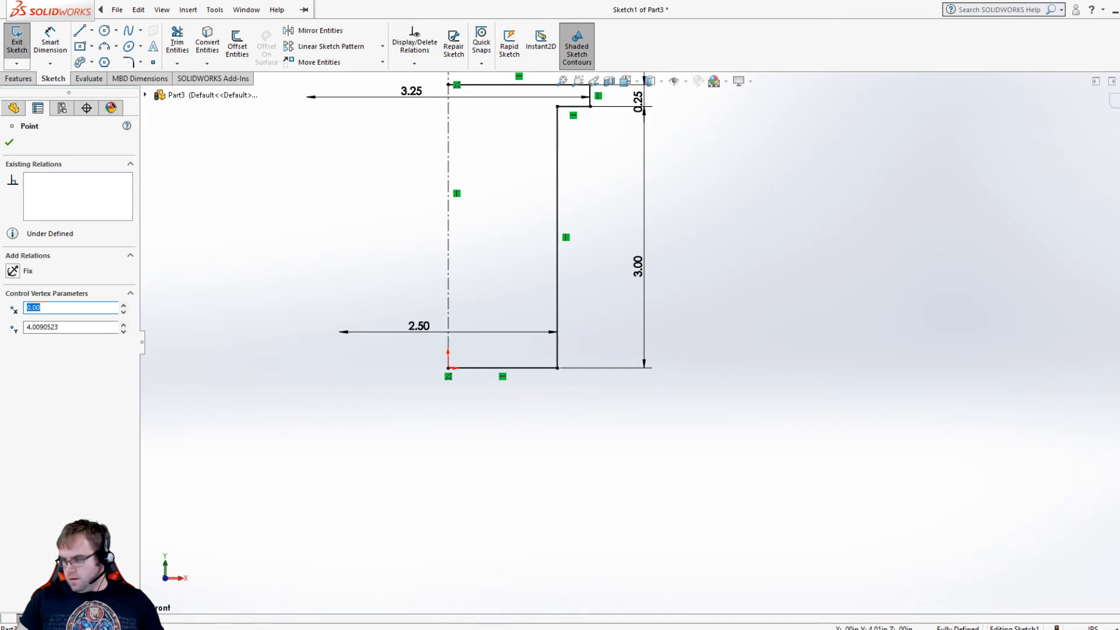
click(681, 240)
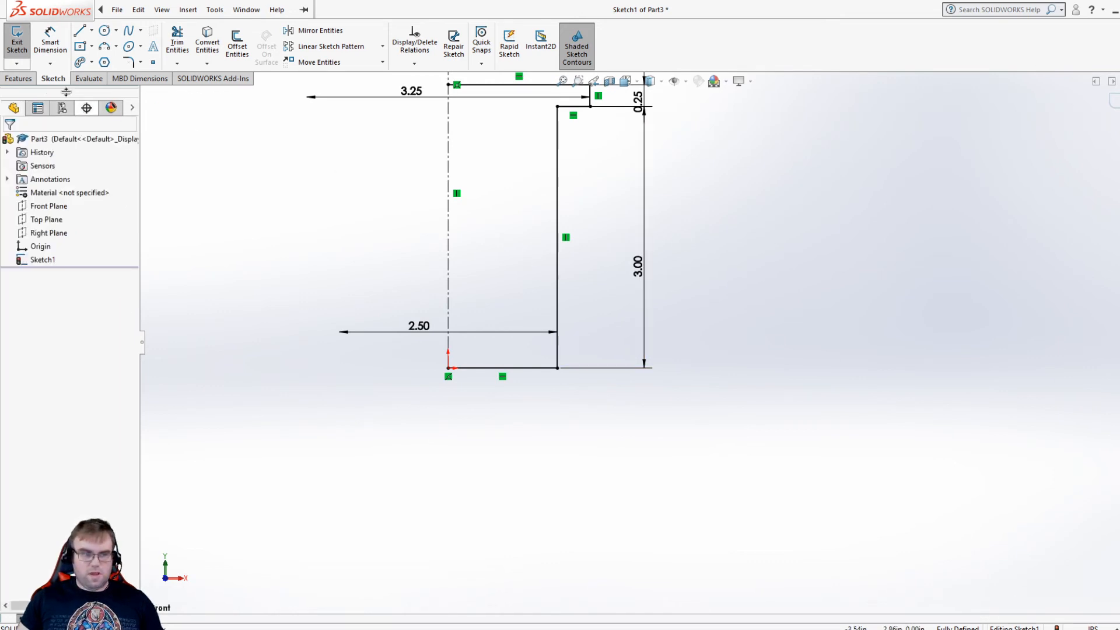
- Round the lower outer corner between the base line and the vertical wall with a 0.75 in sketch fillet
click(129, 62)
click(530, 368)
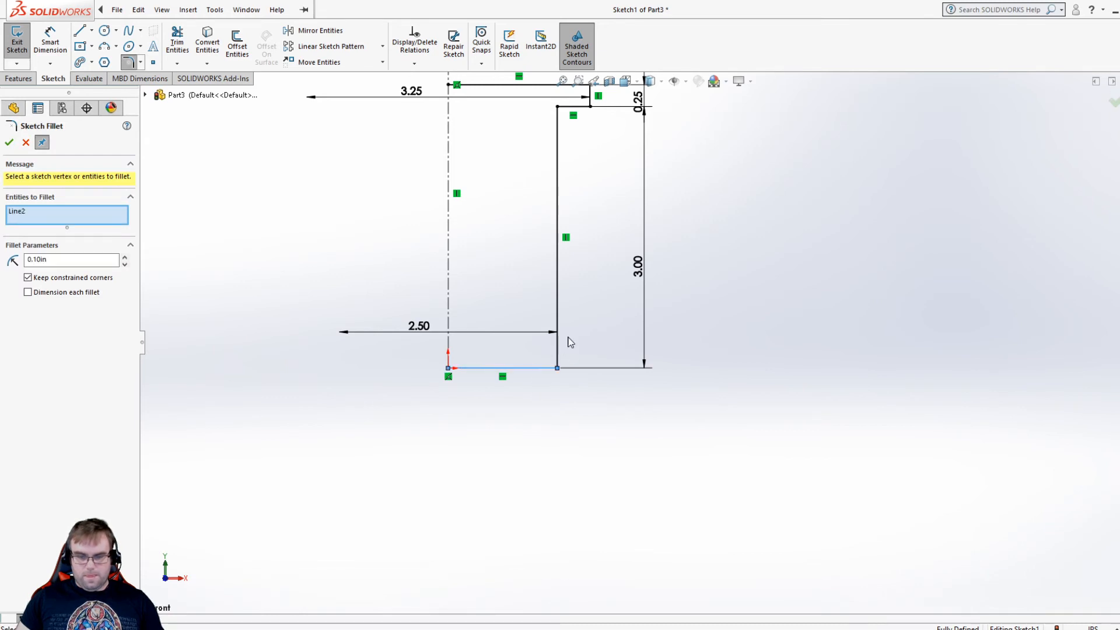
click(557, 330)
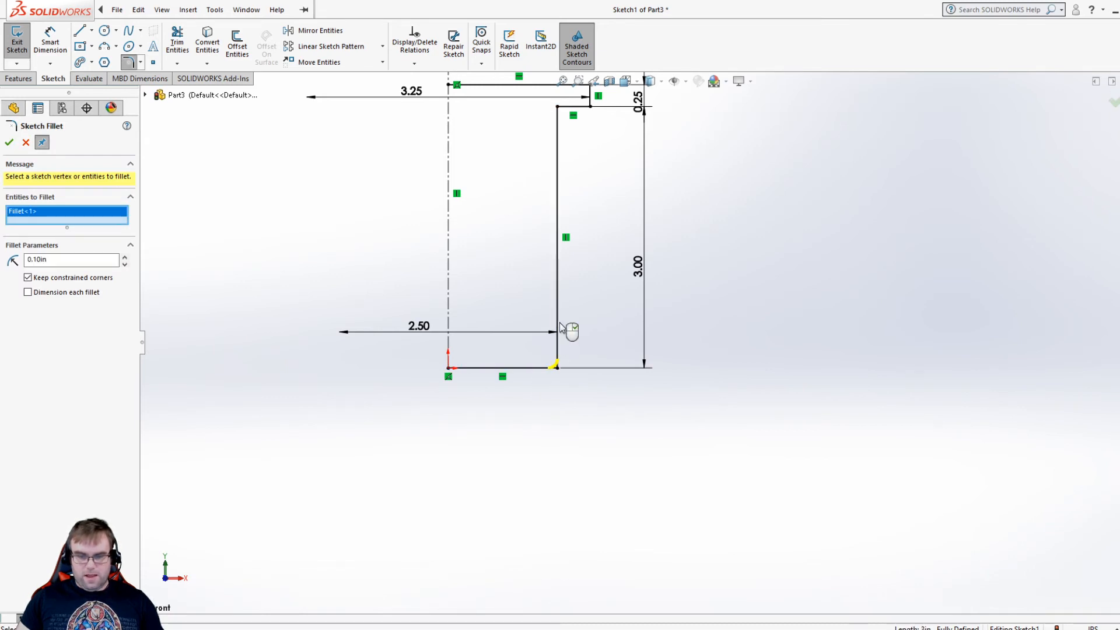
double_click(65, 257)
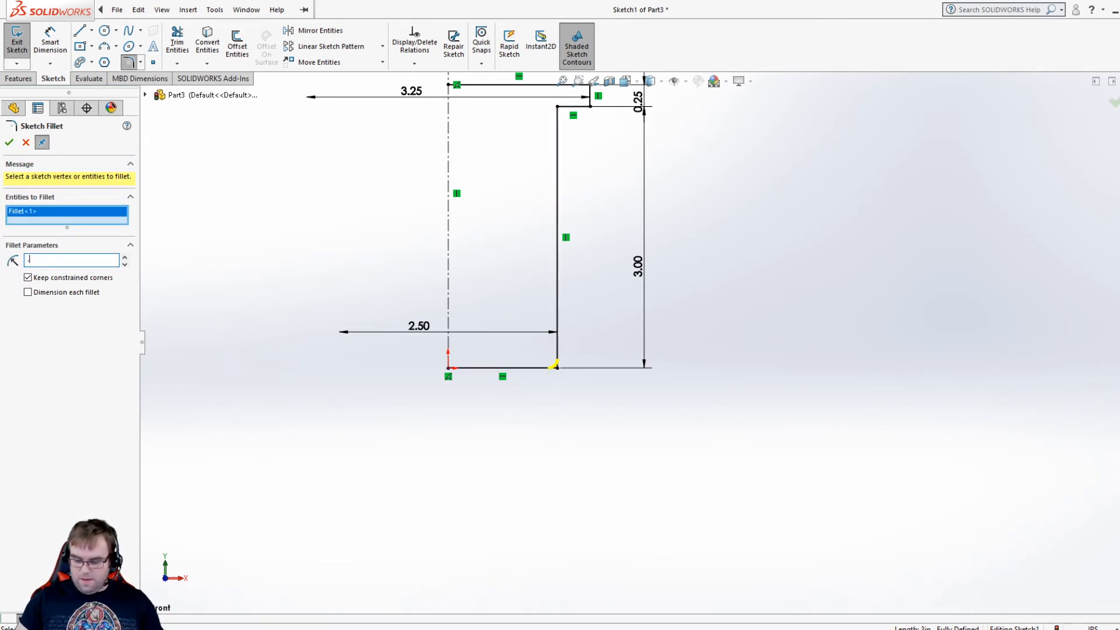
click(8, 143)
scroll(599, 260, down, 2)
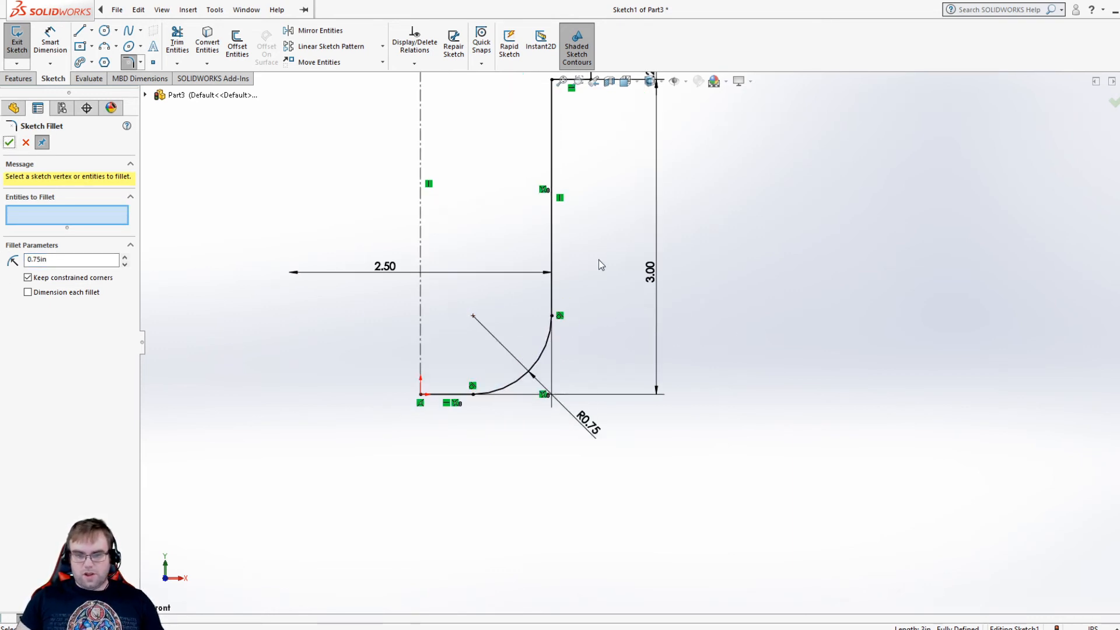
scroll(631, 221, up, 2)
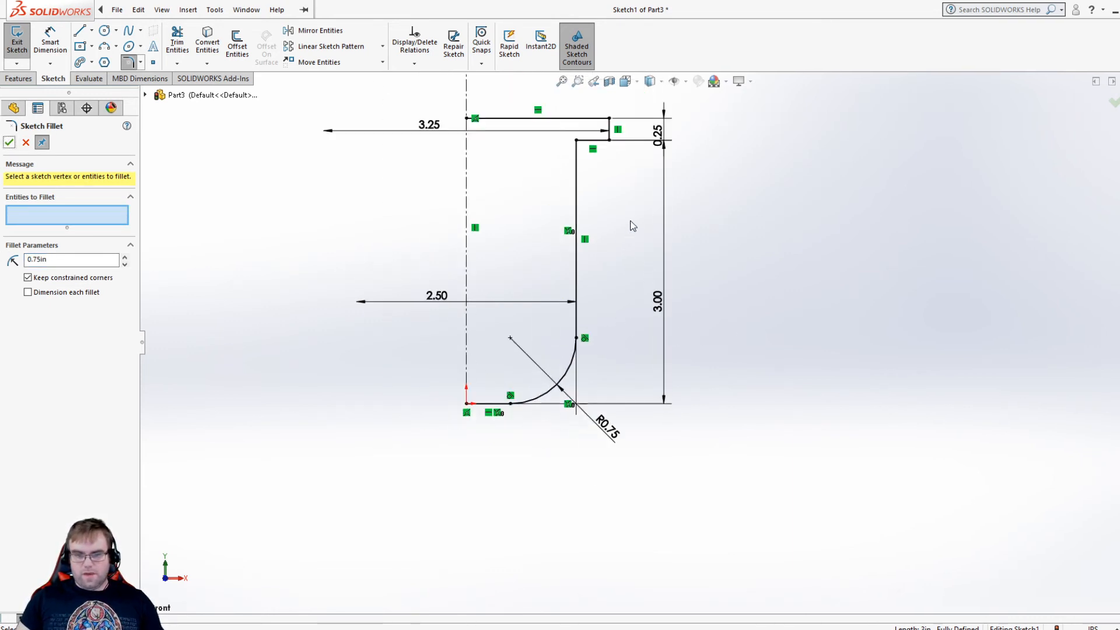
- Close the profile with a vertical line along the centerline from the flange's top edge down to the origin
click(80, 31)
click(466, 118)
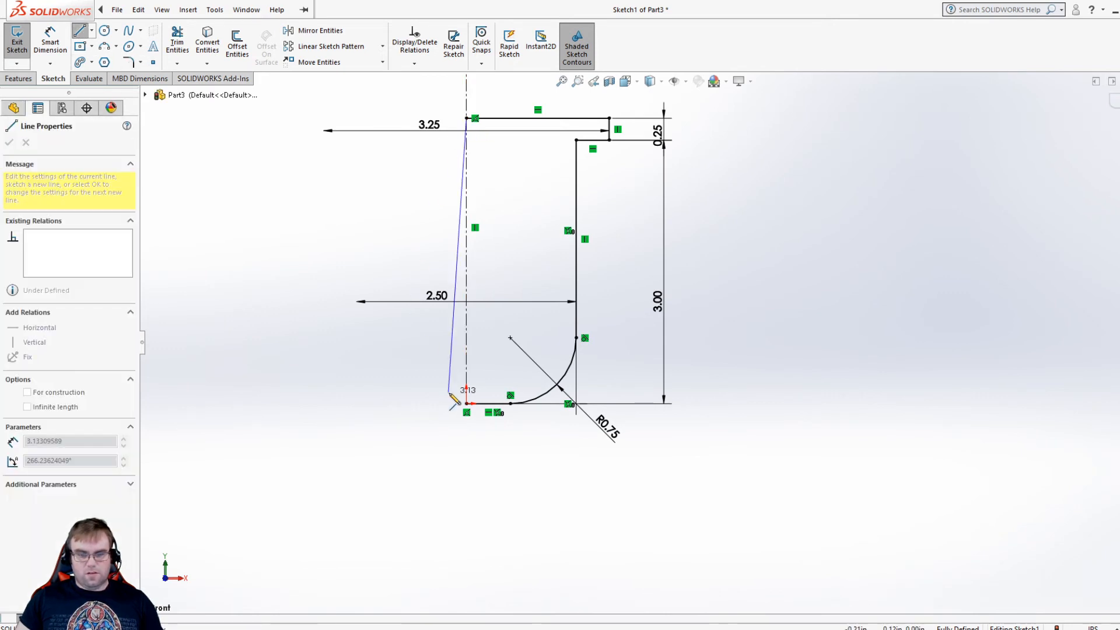
click(466, 403)
key(Escape)
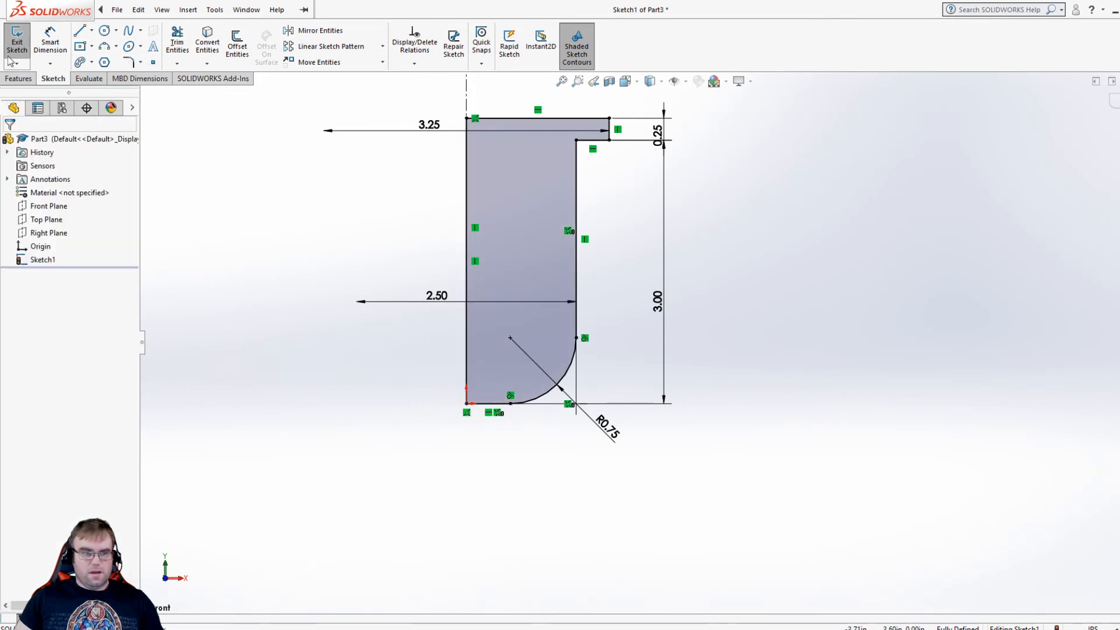
click(18, 78)
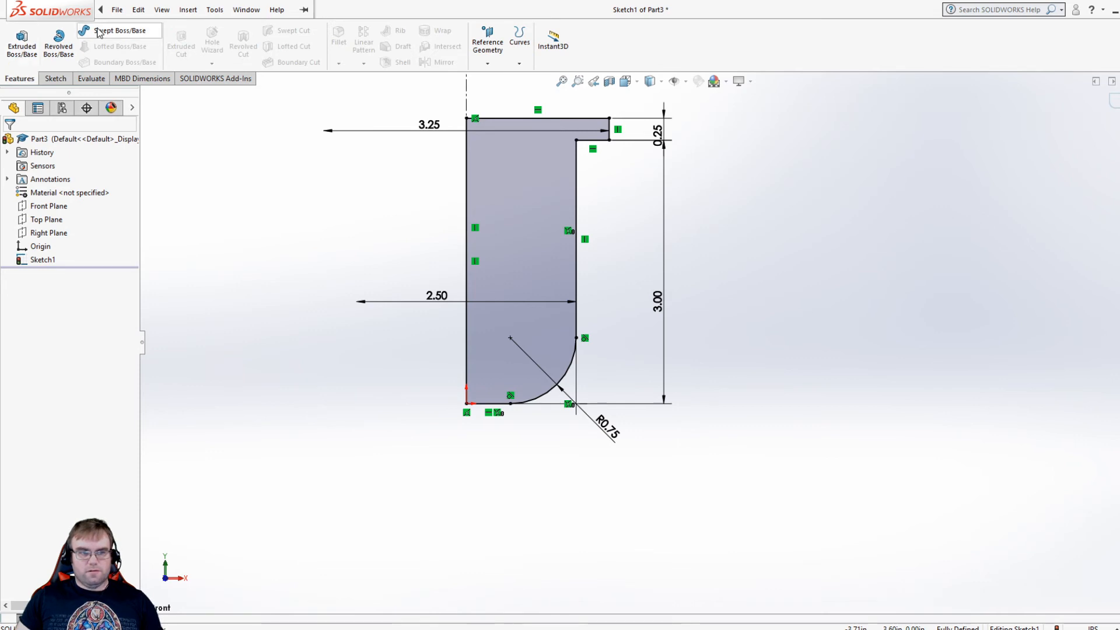
- Revolve the closed half-profile 360° about the centerline into a solid flanged body
click(59, 42)
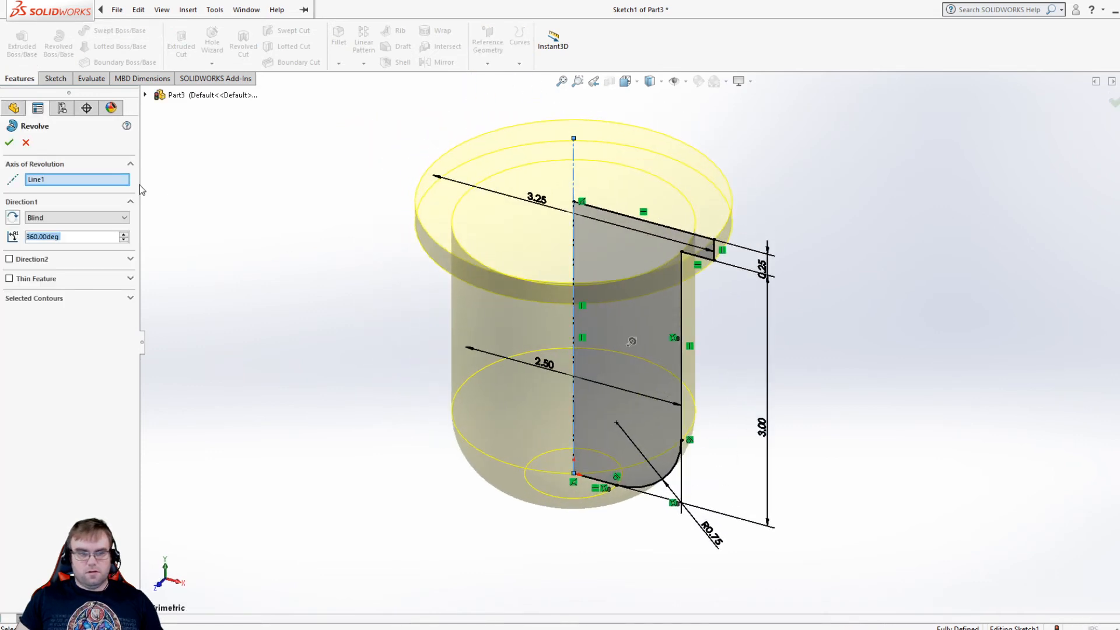
click(9, 143)
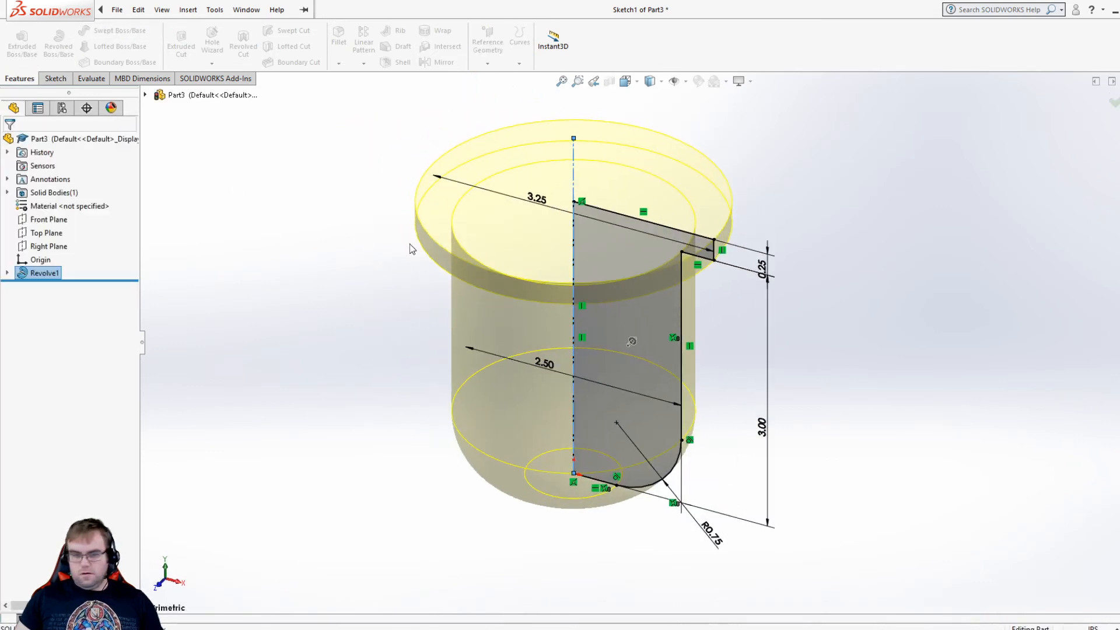
click(317, 333)
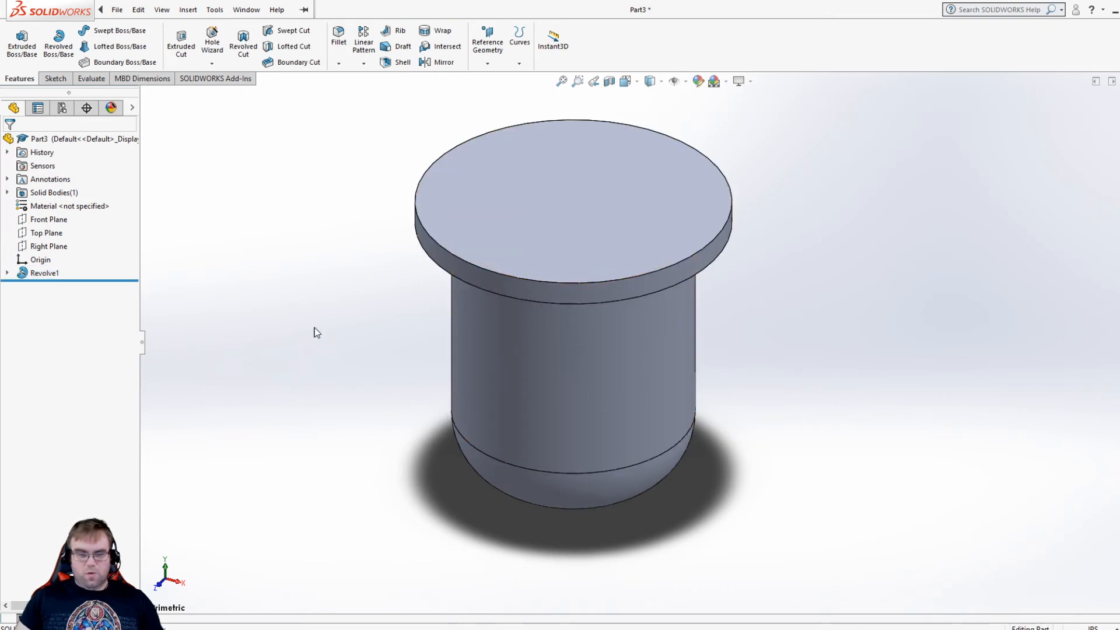
- On the Front Plane, sketch a circle about 0.96 in in diameter, centered about 2.25 in above the origin
click(55, 78)
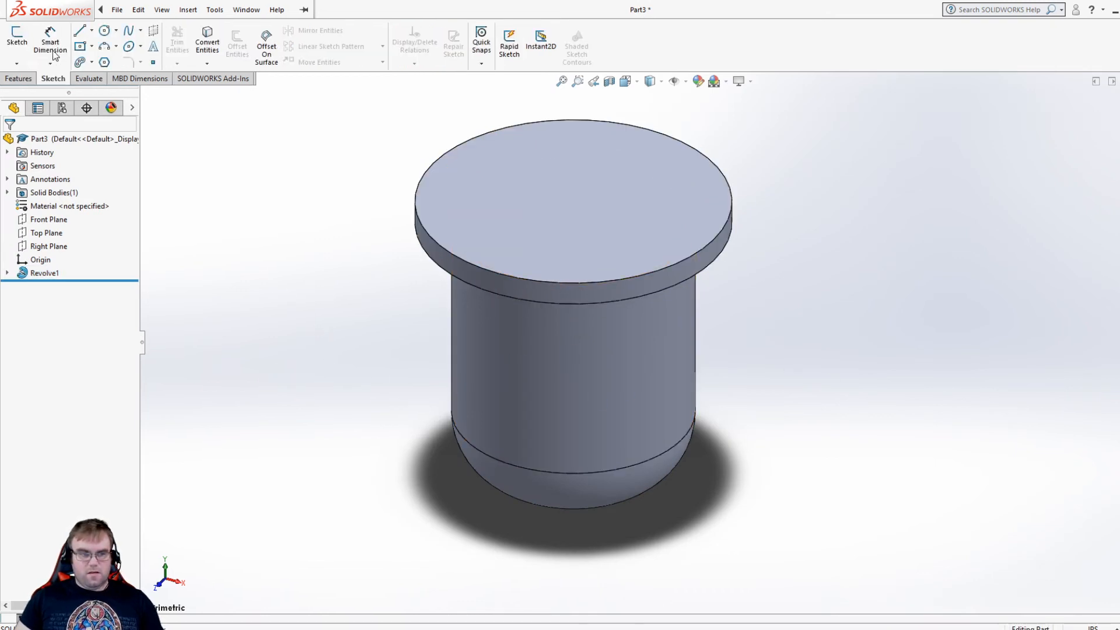
click(17, 38)
click(145, 95)
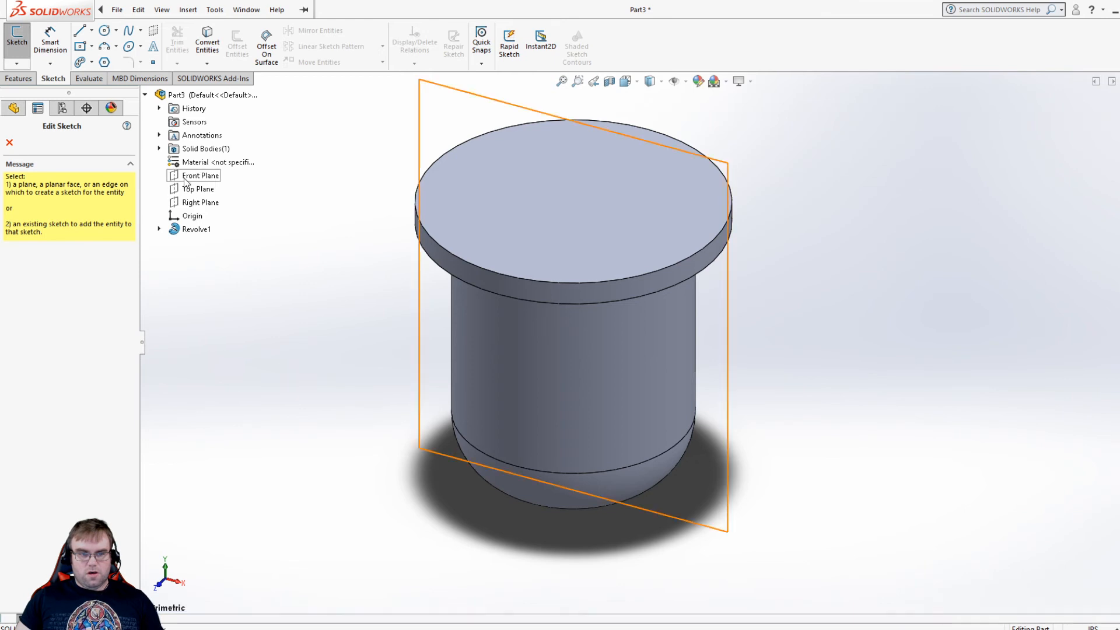
click(185, 178)
key(space)
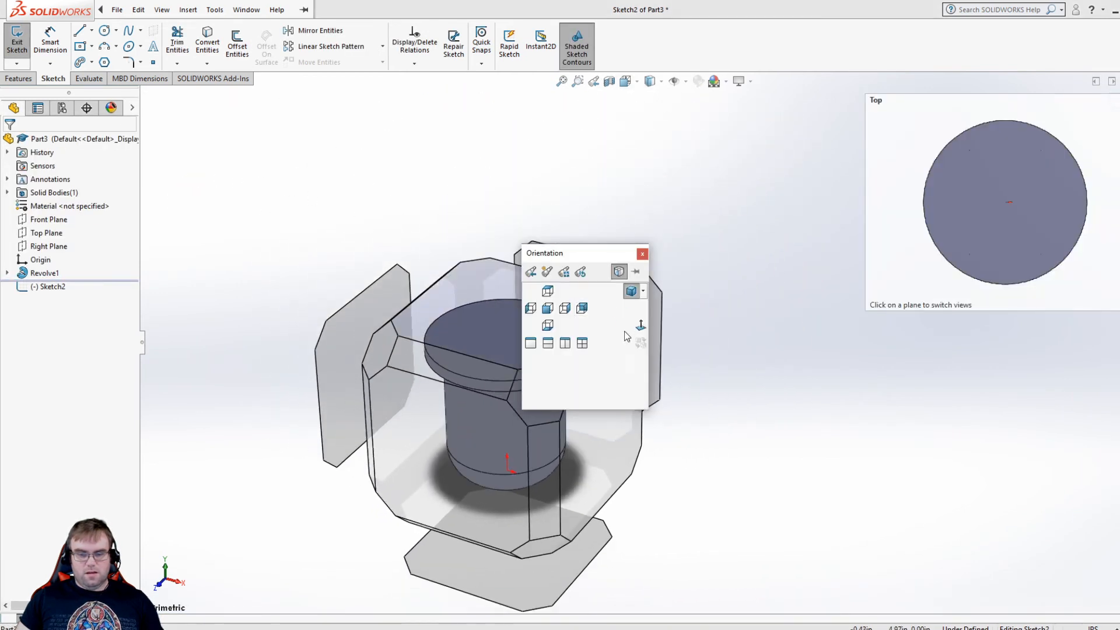
click(640, 325)
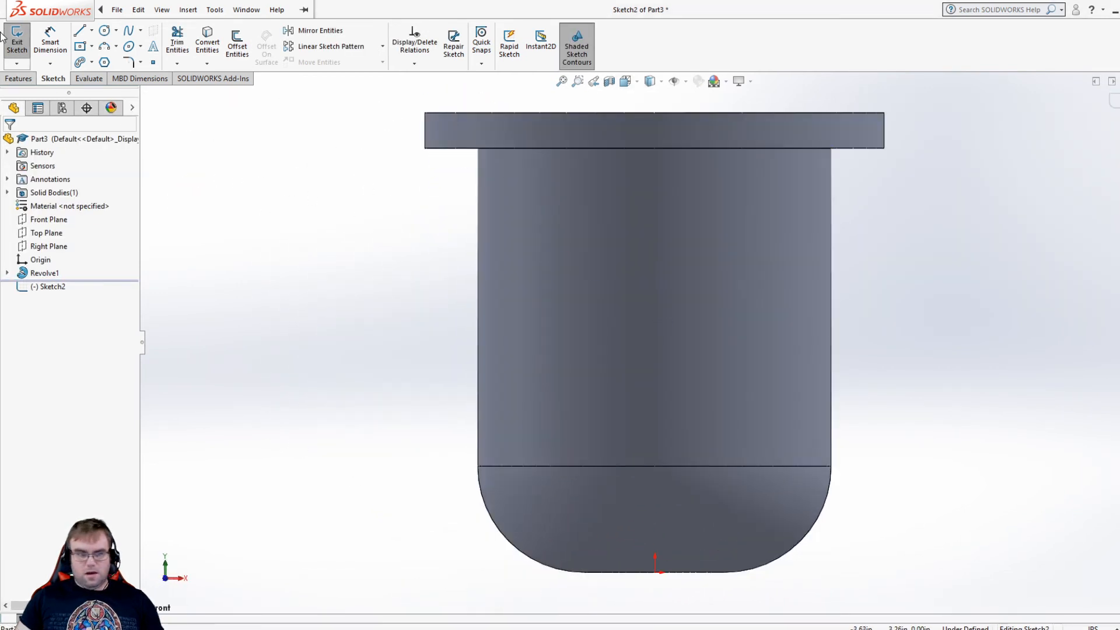
click(105, 30)
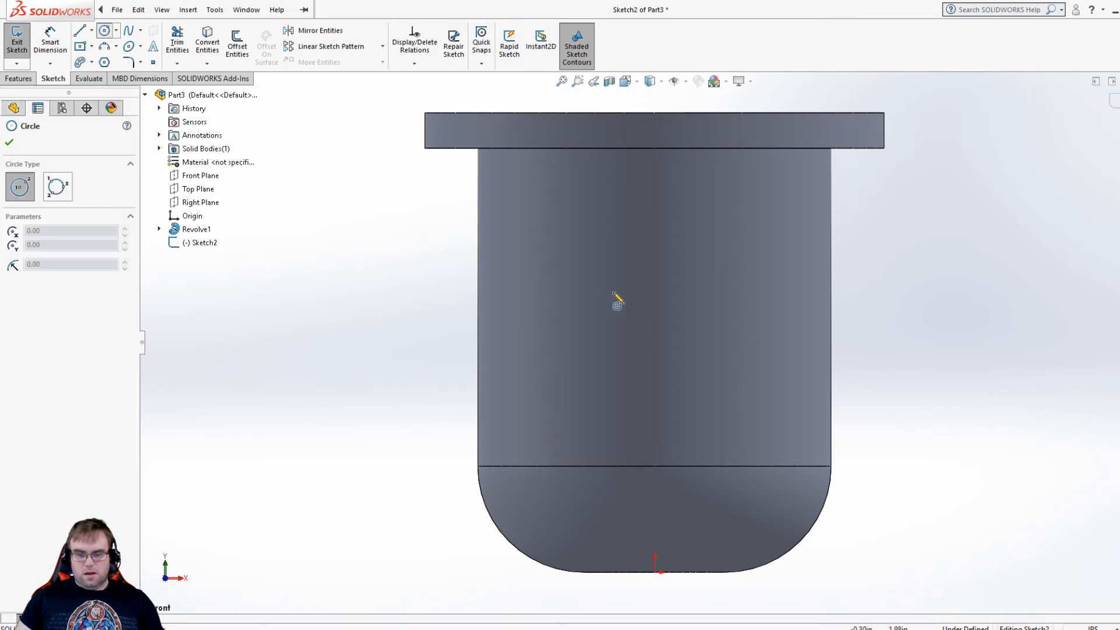
click(654, 254)
click(693, 316)
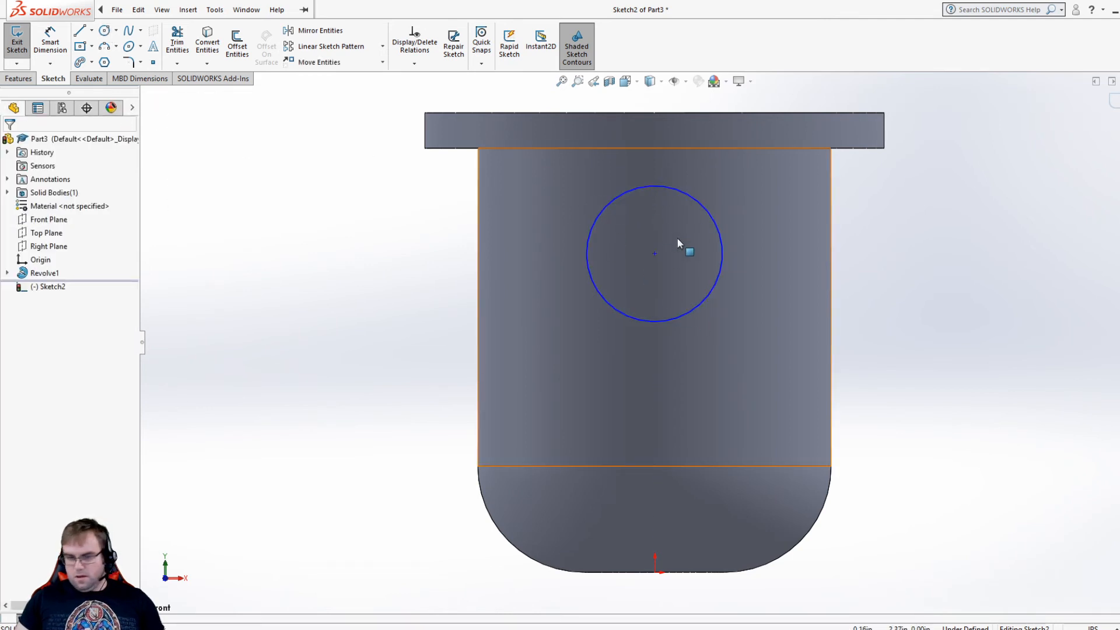
key(Escape)
- Add a vertical relation between the circle's center and the origin
click(655, 254)
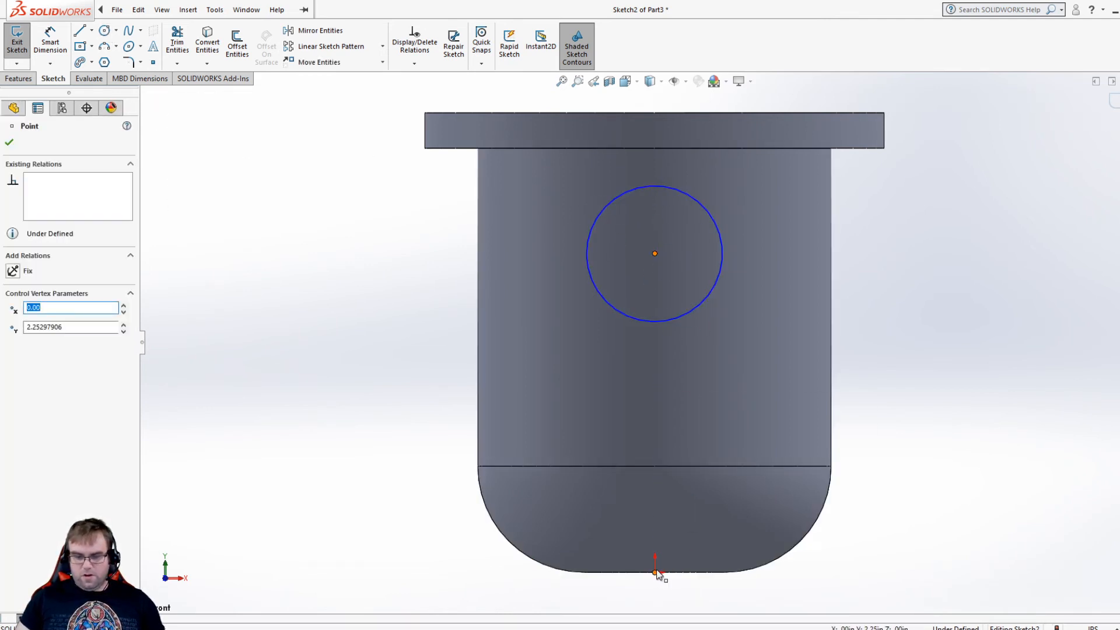
ctrl+click(655, 572)
click(24, 354)
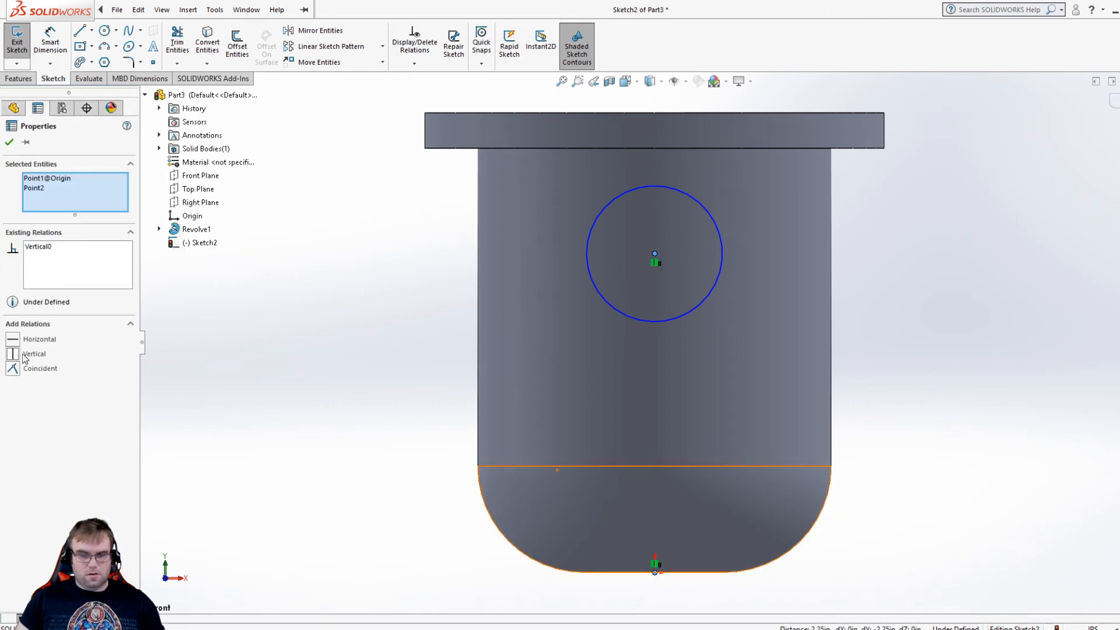
click(9, 142)
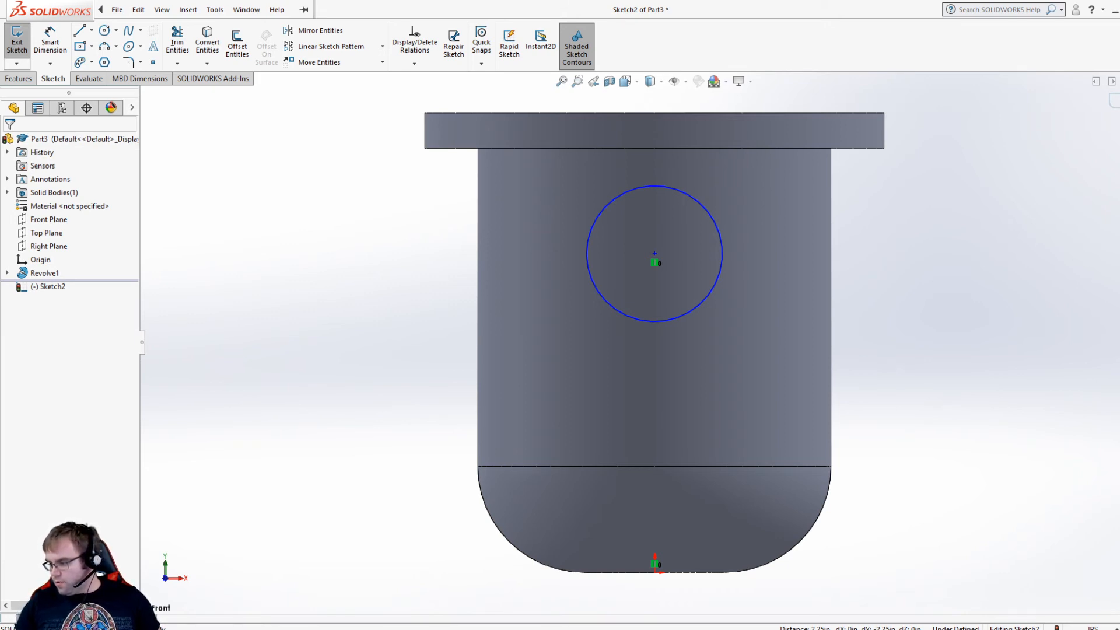
- Dimension the circle's center 1.25 in below the flange's top edge
click(50, 40)
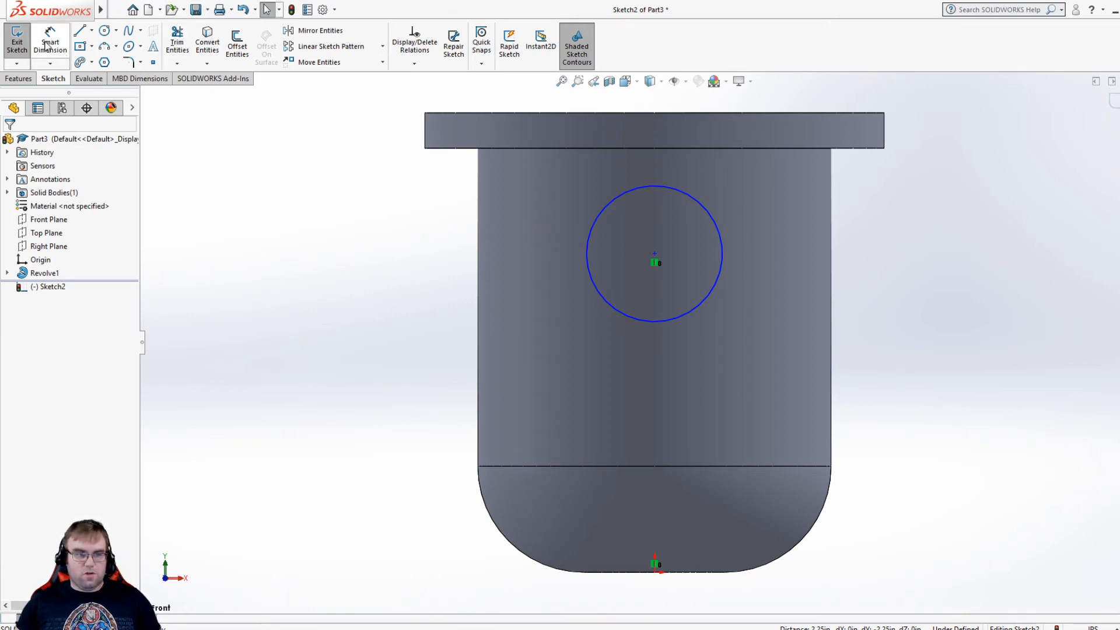
click(655, 255)
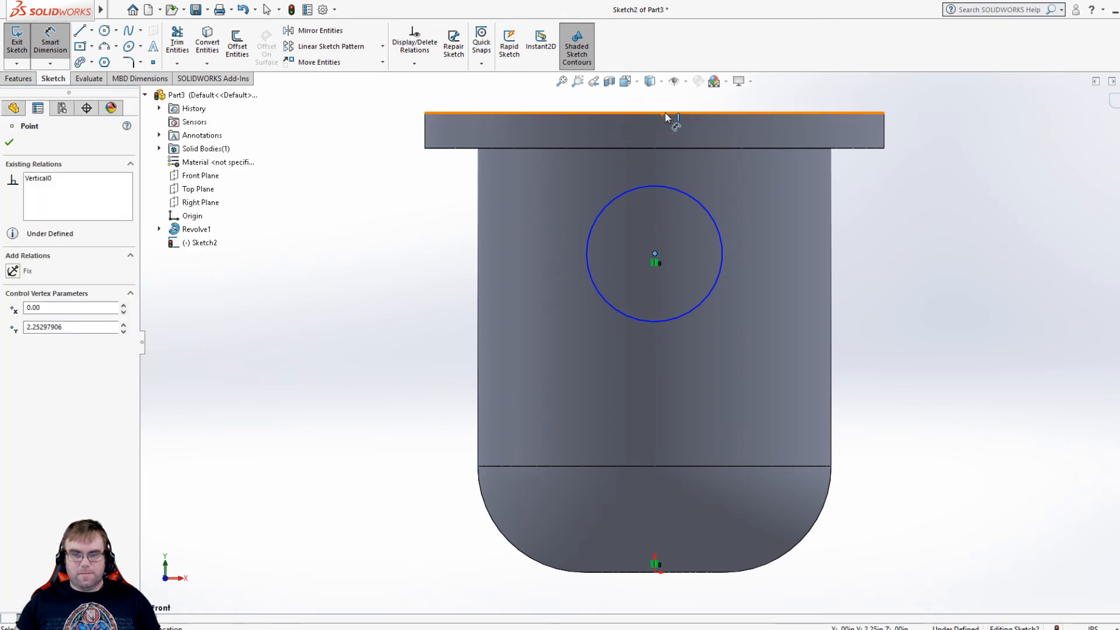
click(666, 113)
click(1072, 185)
text(1.258)
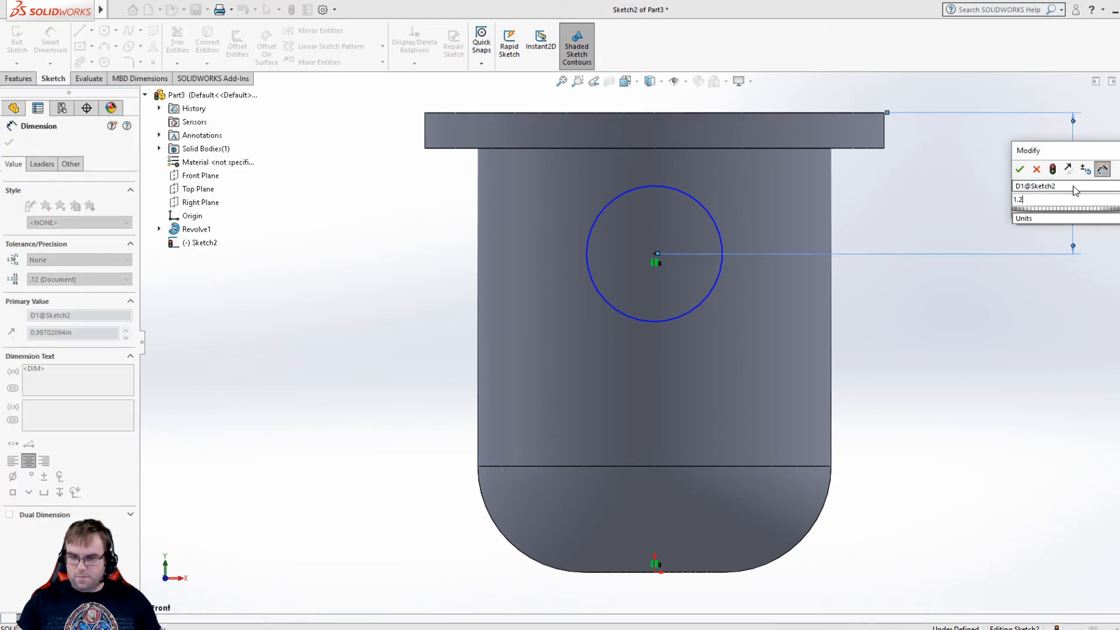
key(Return)
double_click(1066, 204)
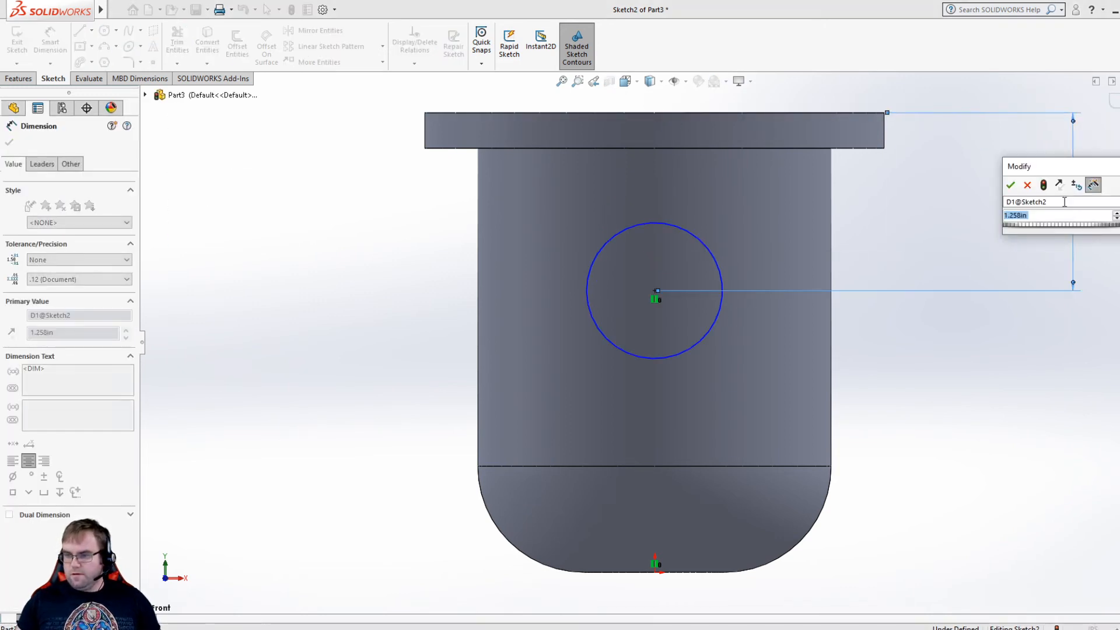
text(1.25)
key(Return)
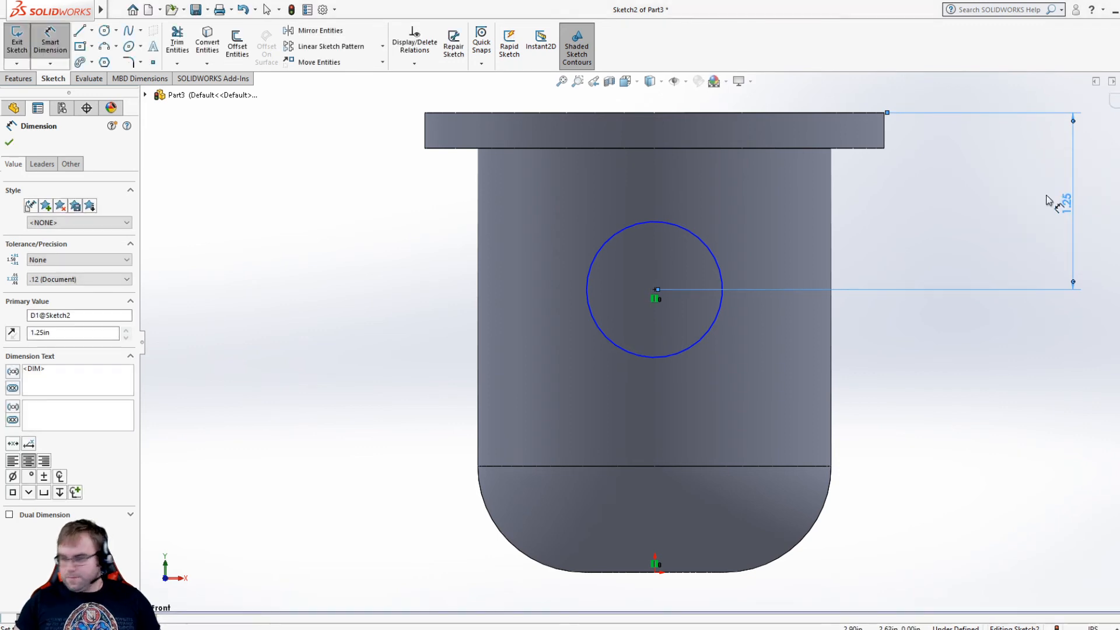
- Dimension the circle's diameter to 1 in
click(715, 335)
click(763, 345)
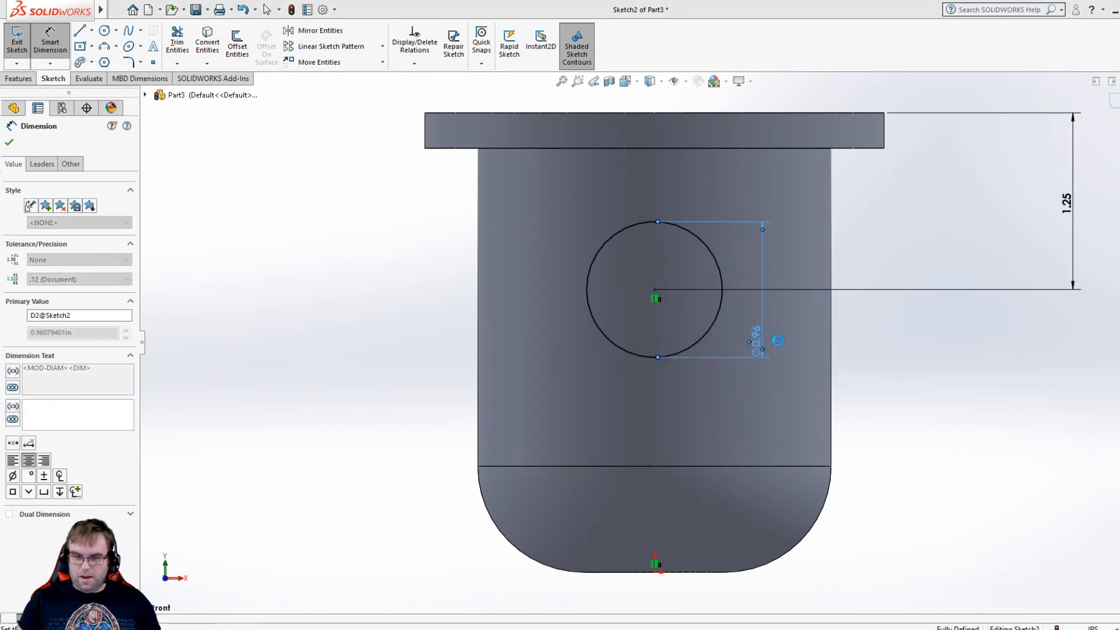
text(1)
key(Return)
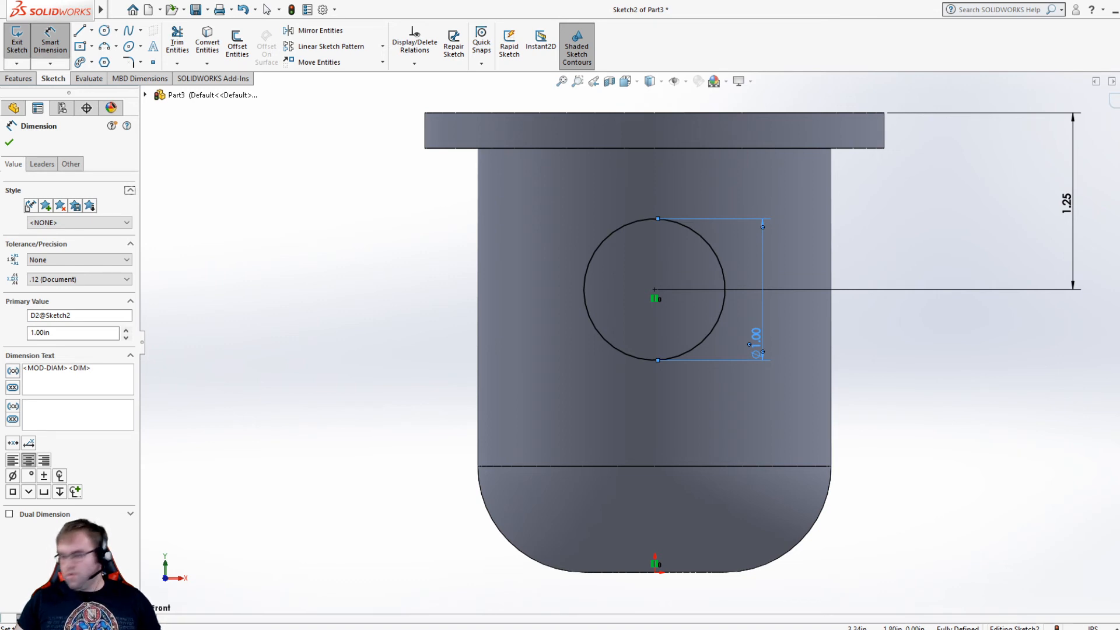
click(9, 143)
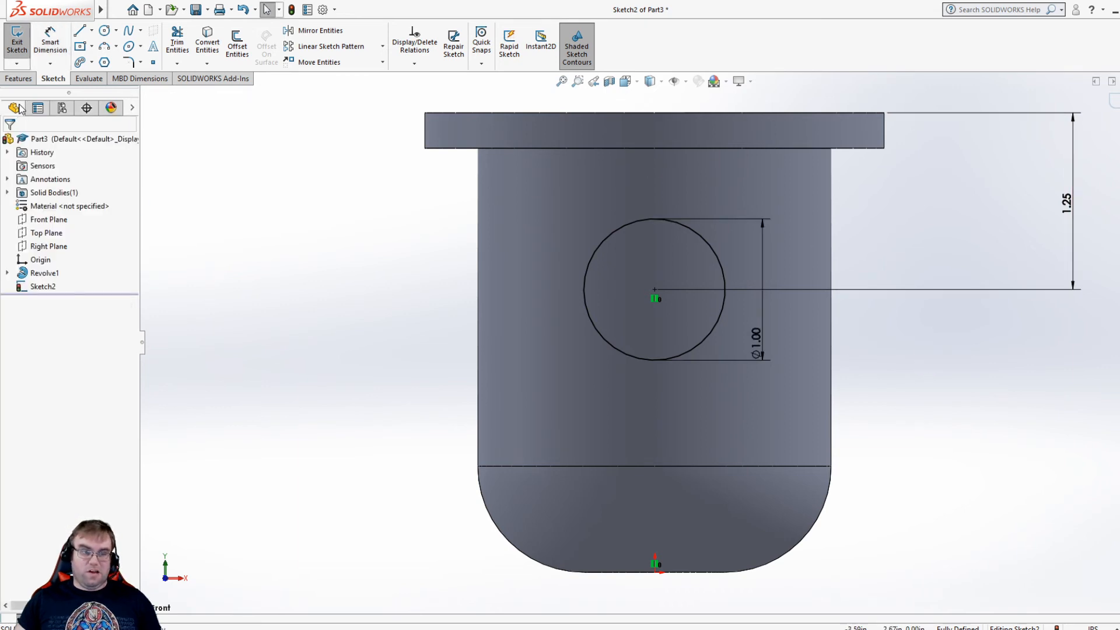
- Extrude the circle as a blind boss 1.75 in deep from the sketch plane, merged with the body
click(18, 78)
click(21, 42)
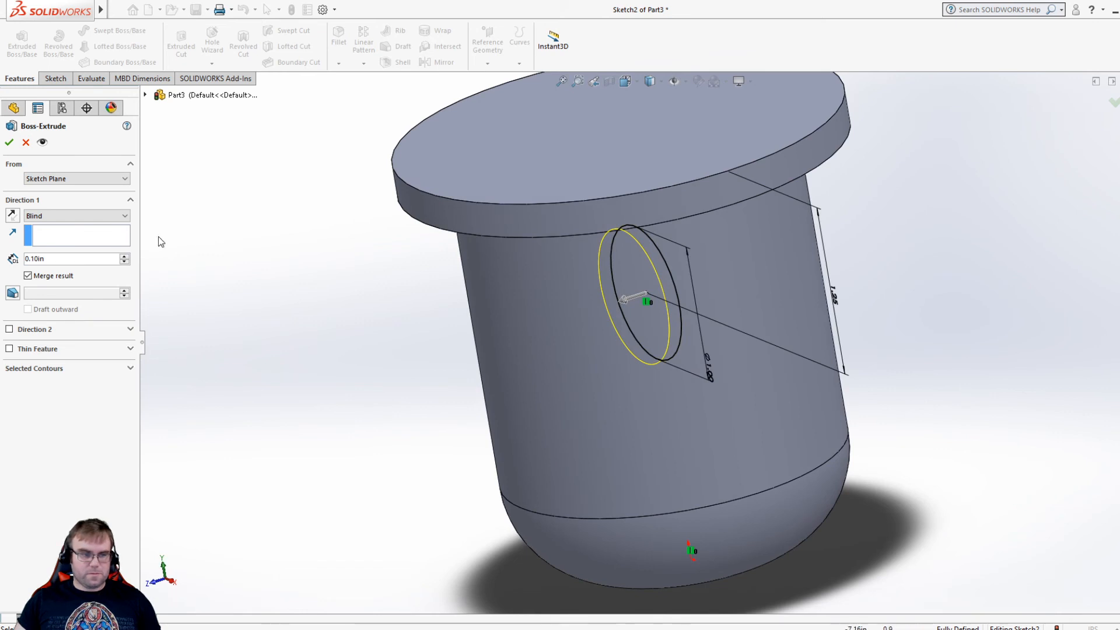
text(1.75)
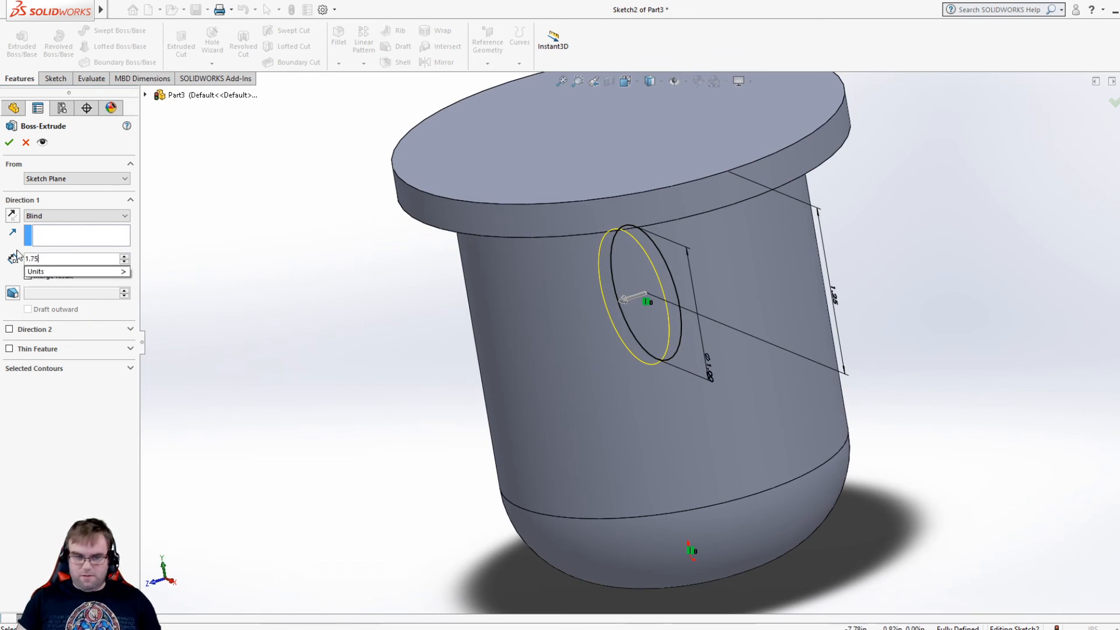
key(Return)
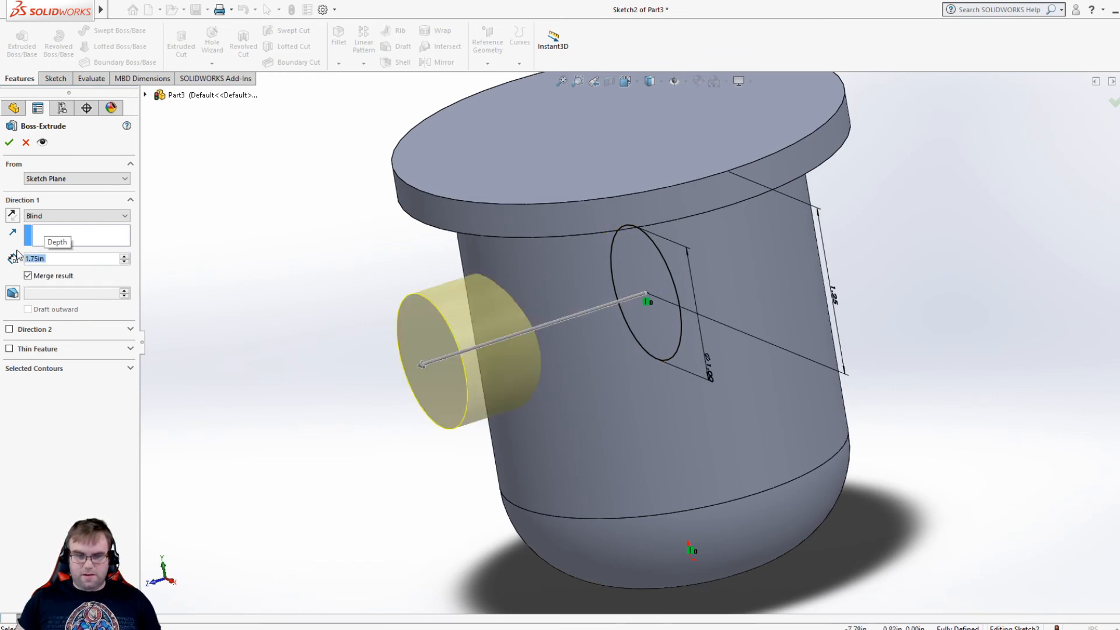
click(8, 142)
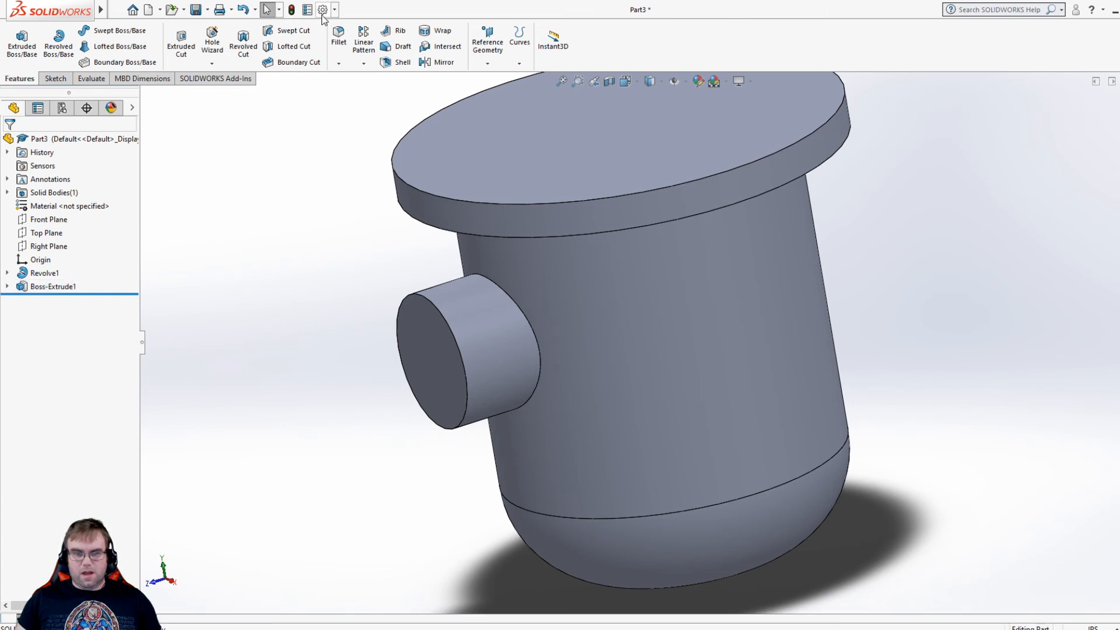
- Circular-pattern the round side boss around the flange's top circular edge, with 4 equally spaced instances over 360°
click(371, 64)
click(386, 93)
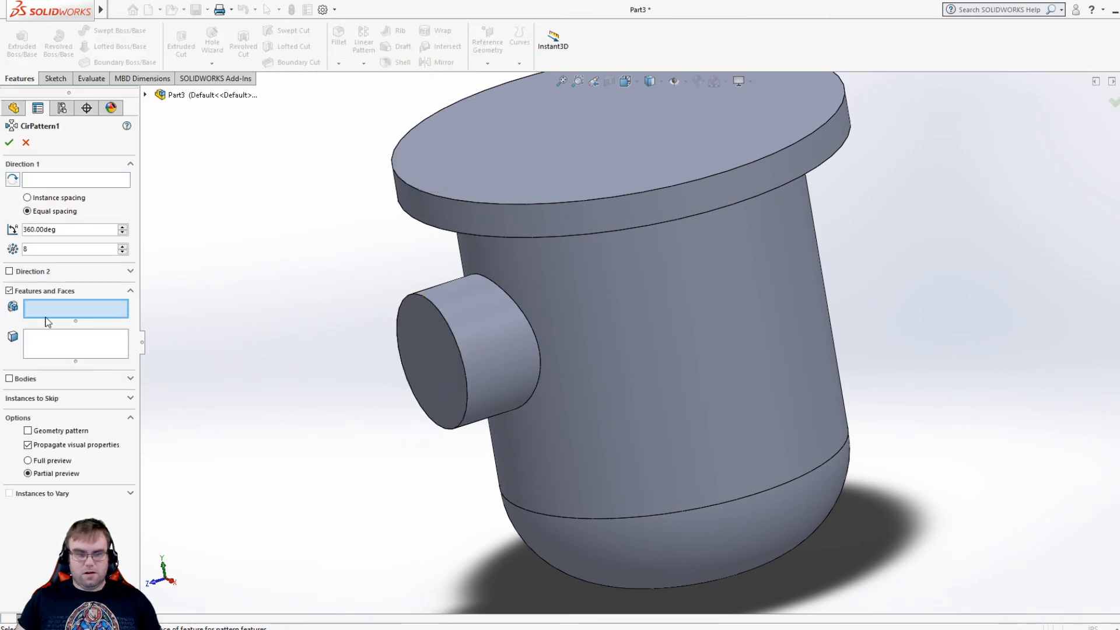
click(473, 328)
click(59, 180)
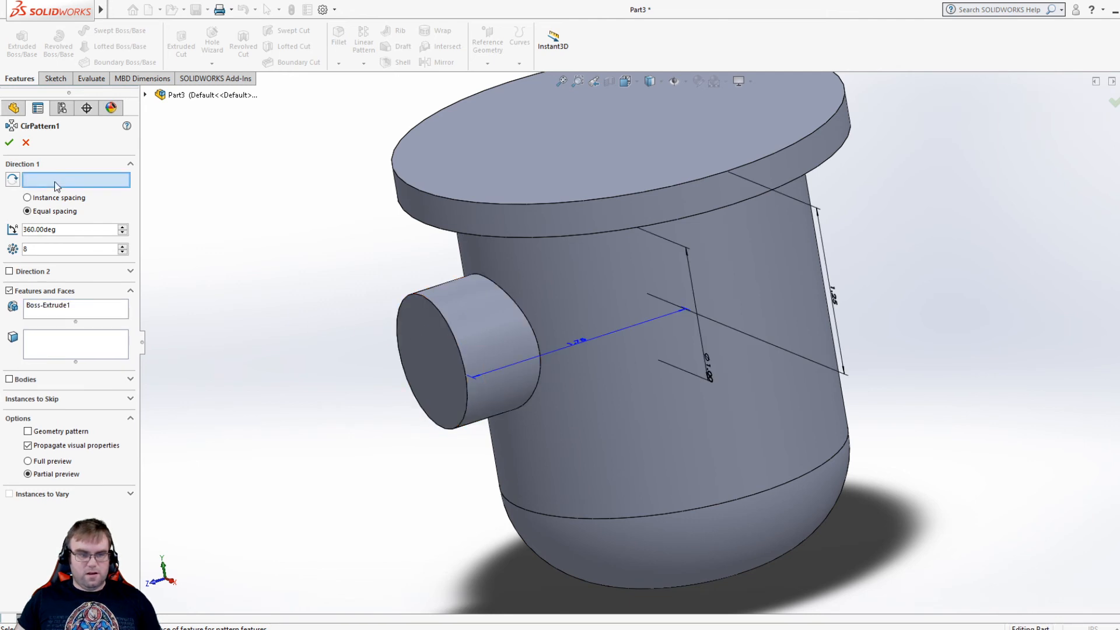
click(448, 196)
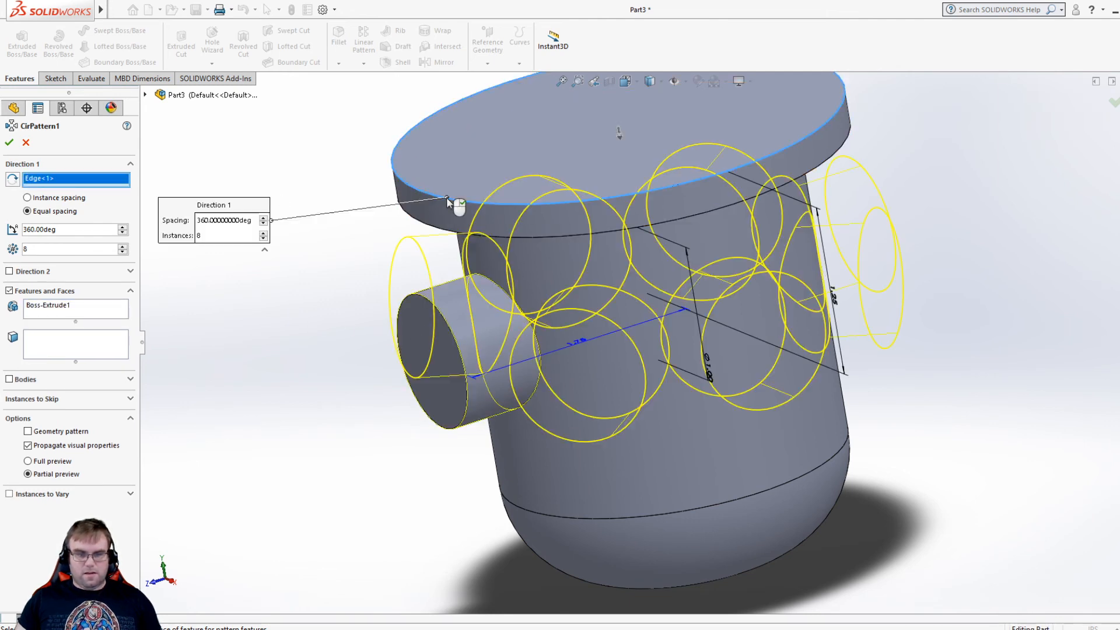
click(123, 252)
click(123, 252)
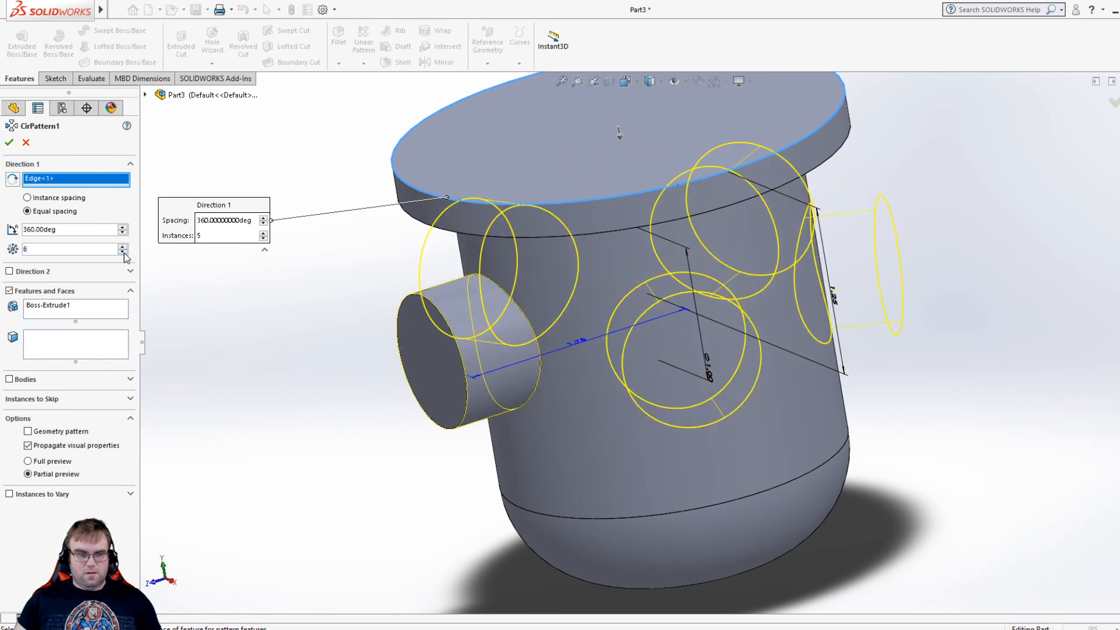
click(123, 252)
click(123, 252)
middle_drag(235, 372, 256, 350)
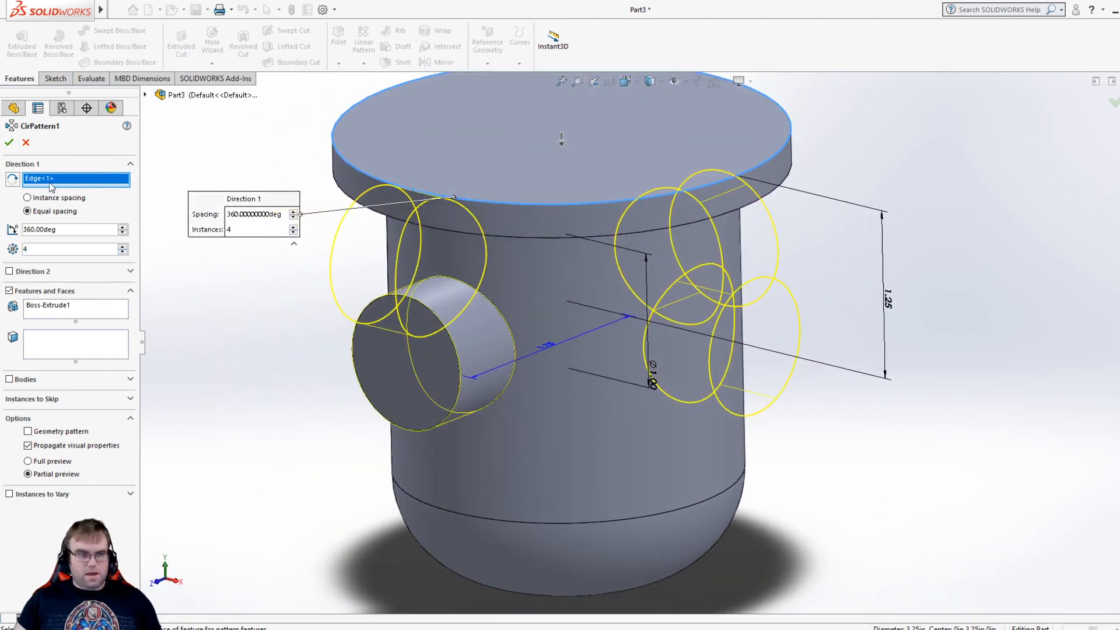
click(9, 142)
- Shell the body with 0.15 in thick walls, removing the flange's top face and the end faces of all four side bosses
scroll(193, 297, down, 1)
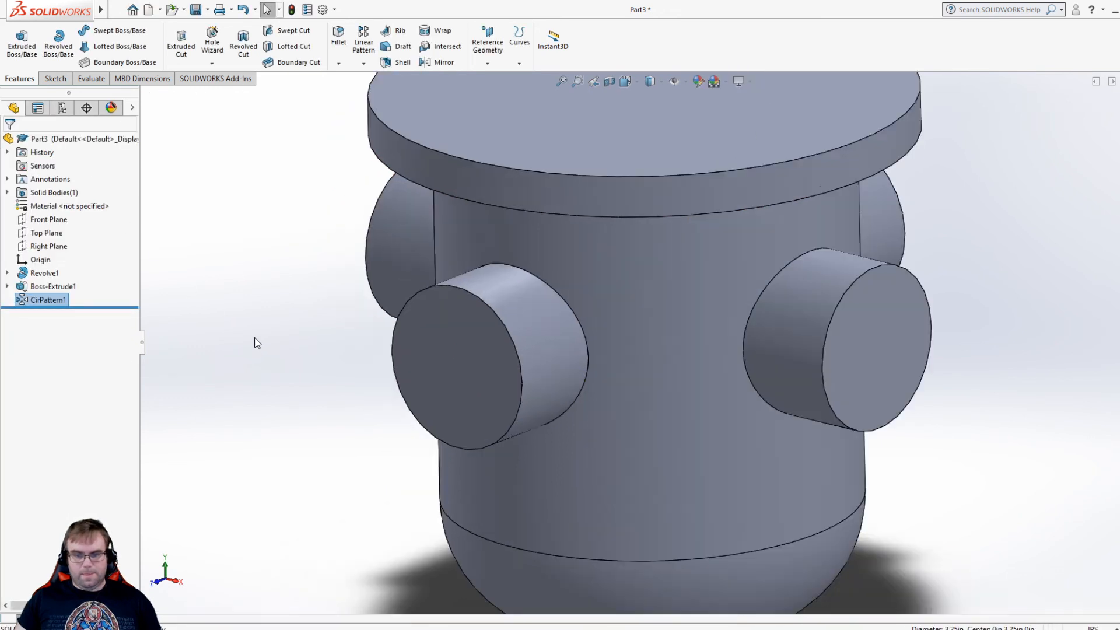
scroll(255, 342, up, 4)
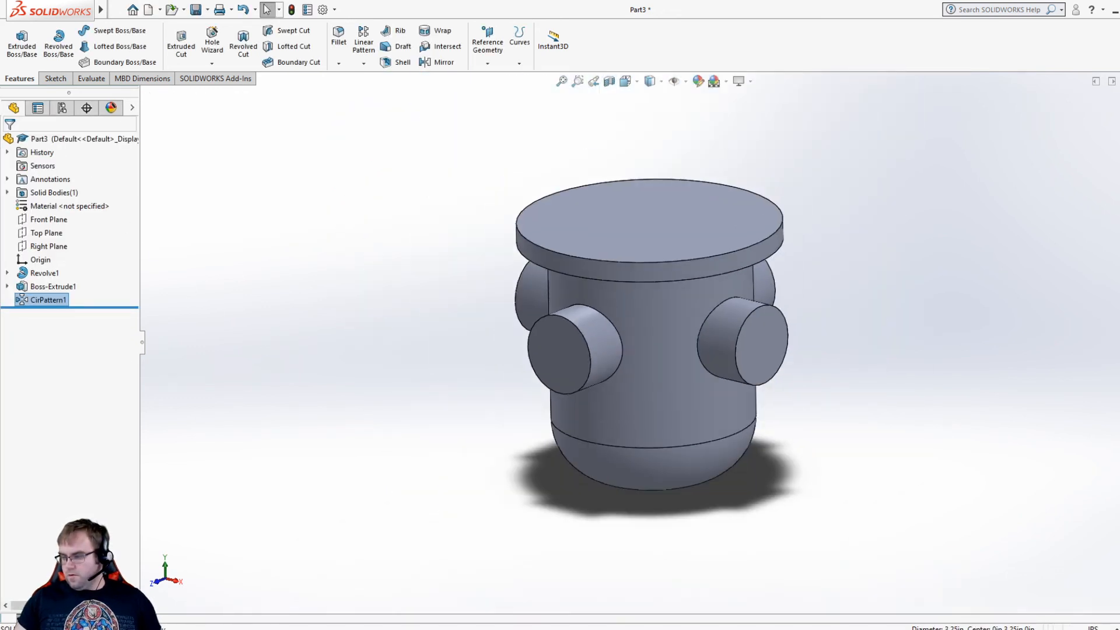
click(400, 63)
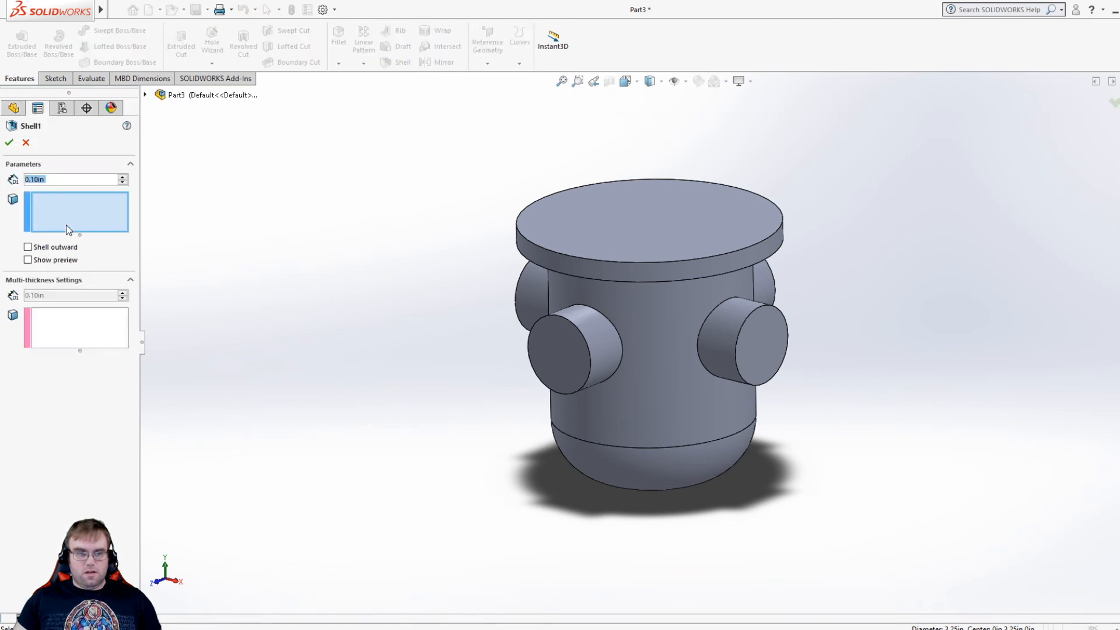
click(650, 214)
click(765, 336)
click(543, 356)
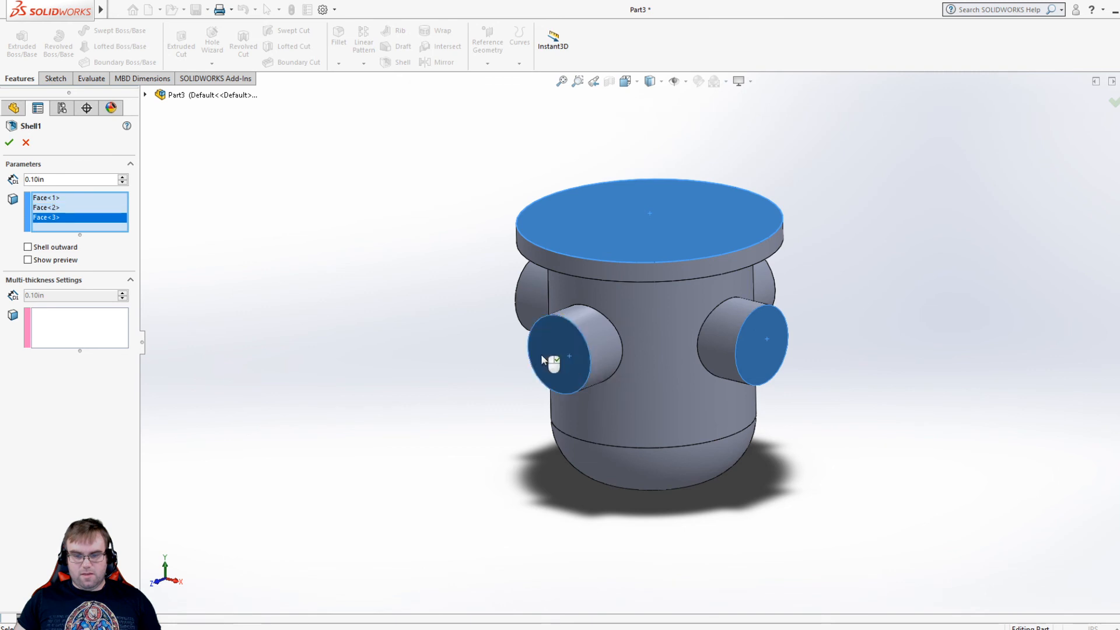
middle_drag(541, 354, 607, 333)
click(607, 333)
middle_drag(407, 253, 618, 305)
click(618, 305)
middle_drag(498, 282, 392, 242)
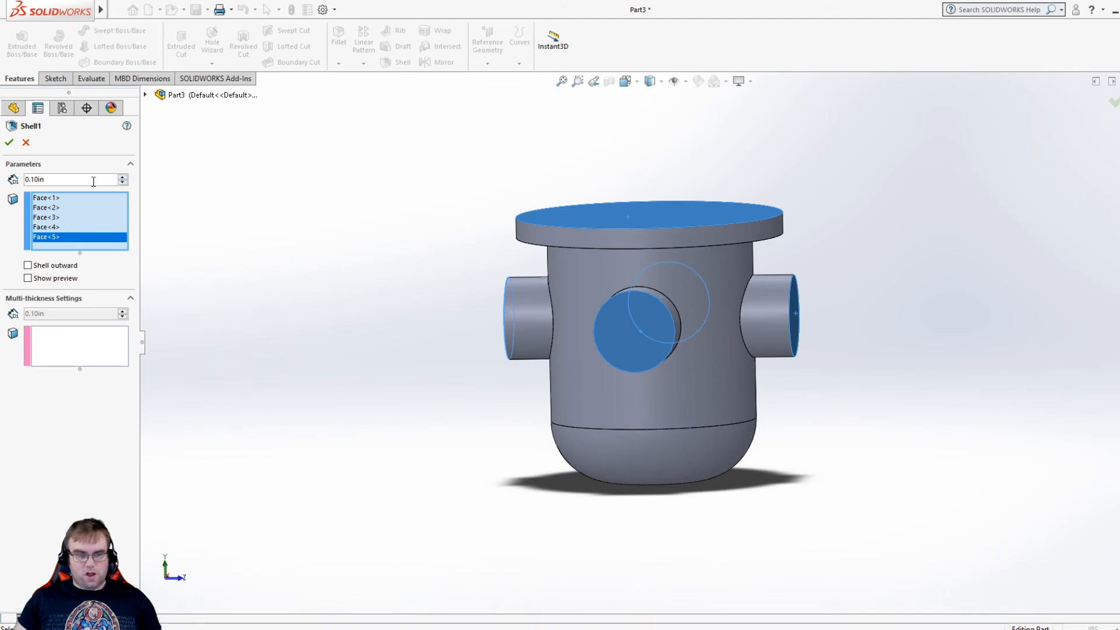
text(0.15)
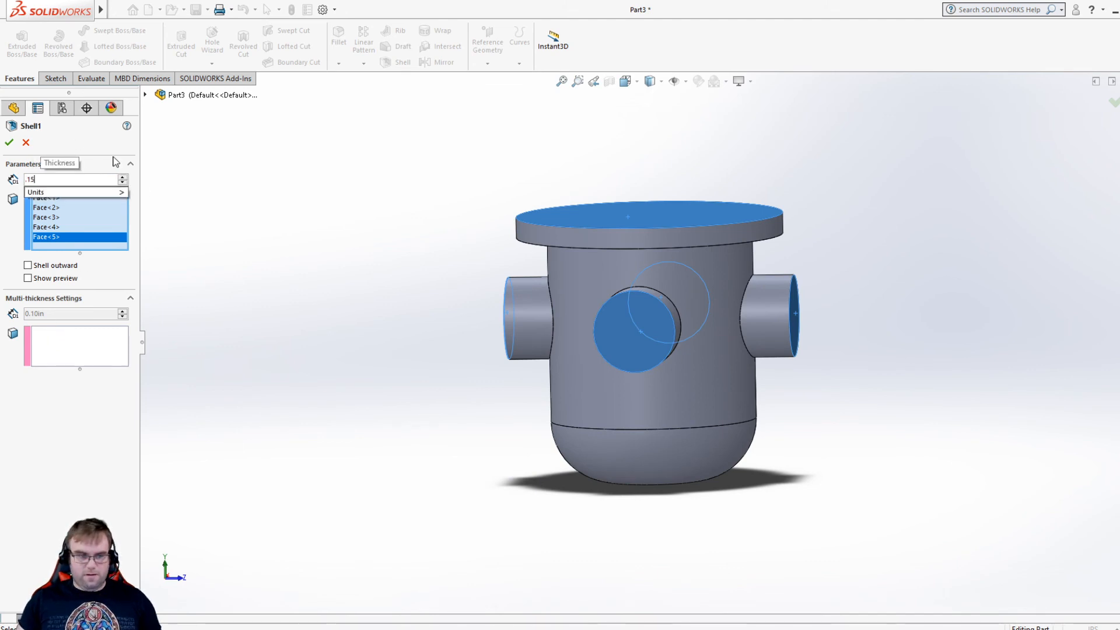
- Give the flange's underside face a separate shell thickness of 0.25 in and complete the shell
click(70, 350)
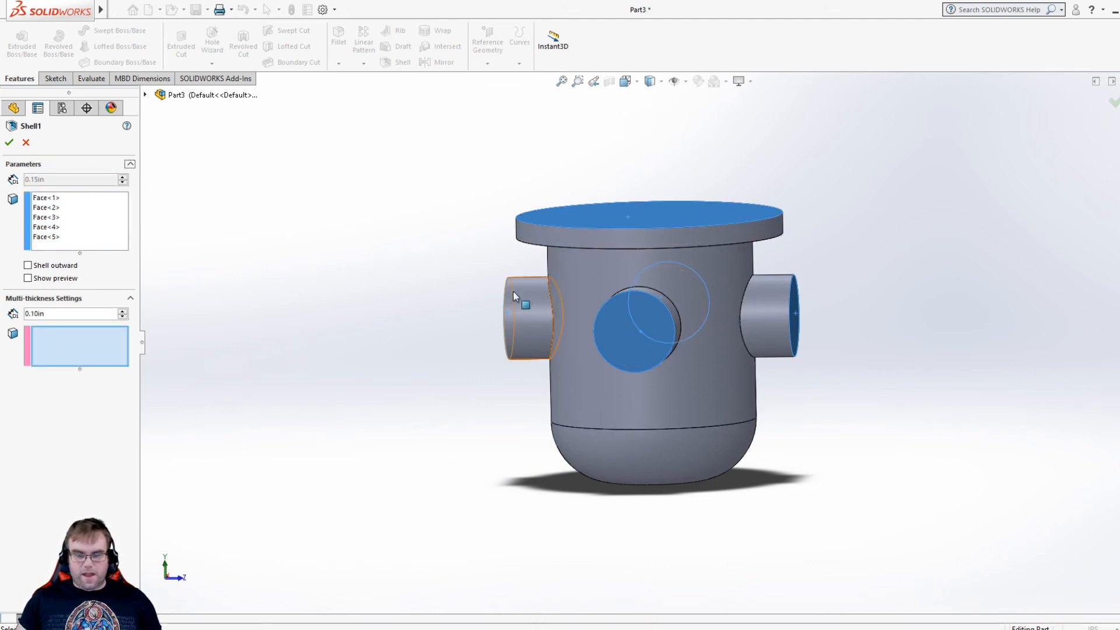
middle_drag(517, 295, 521, 245)
click(537, 239)
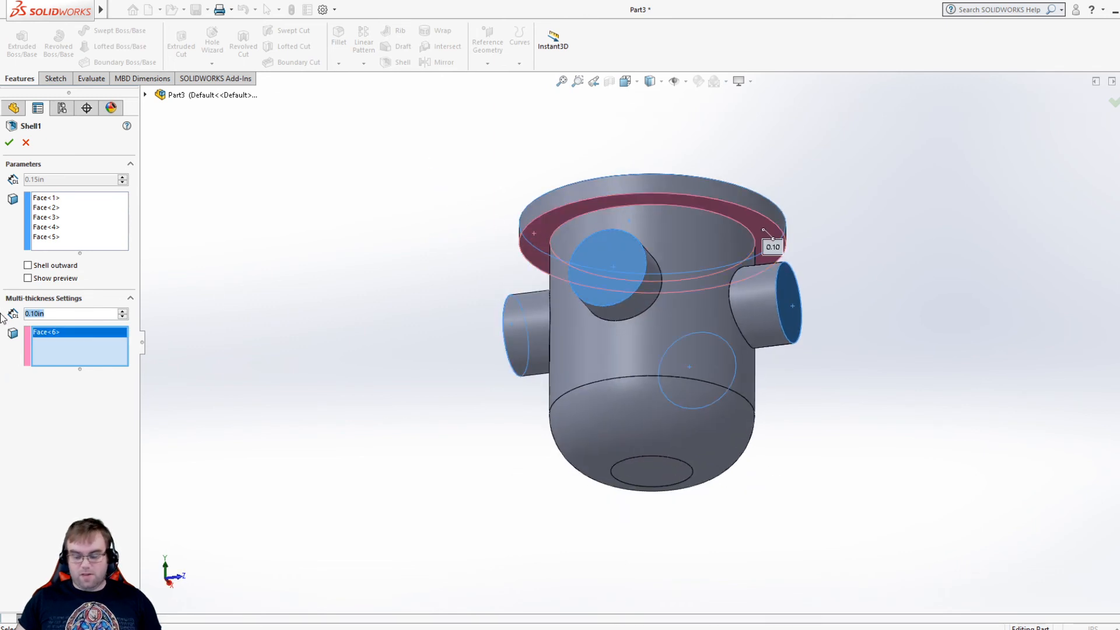
text(0.25)
key(Return)
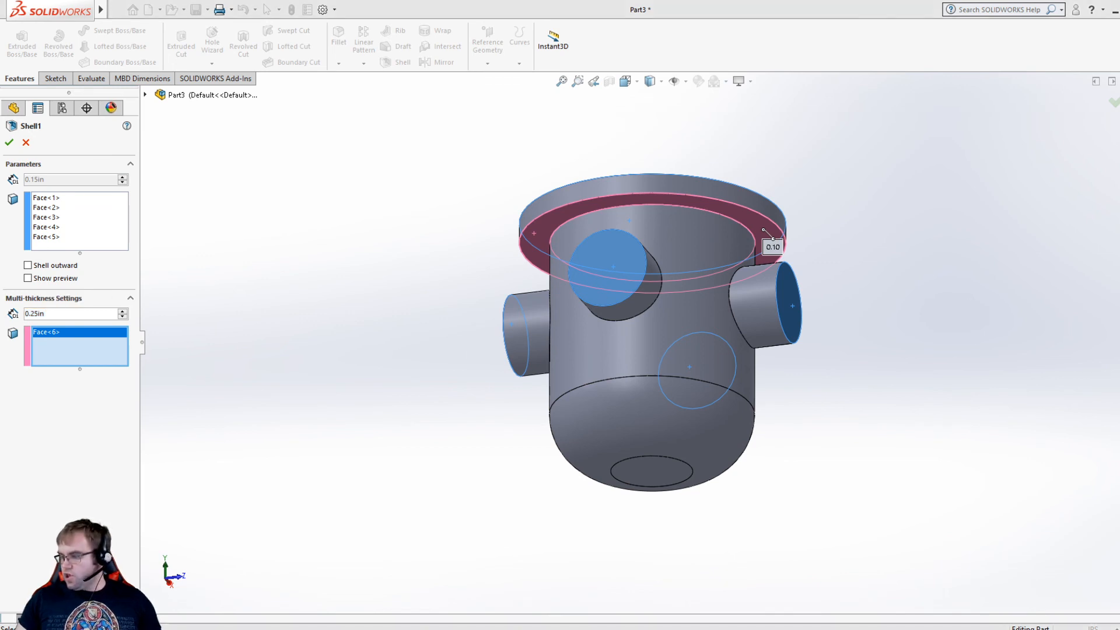
click(8, 143)
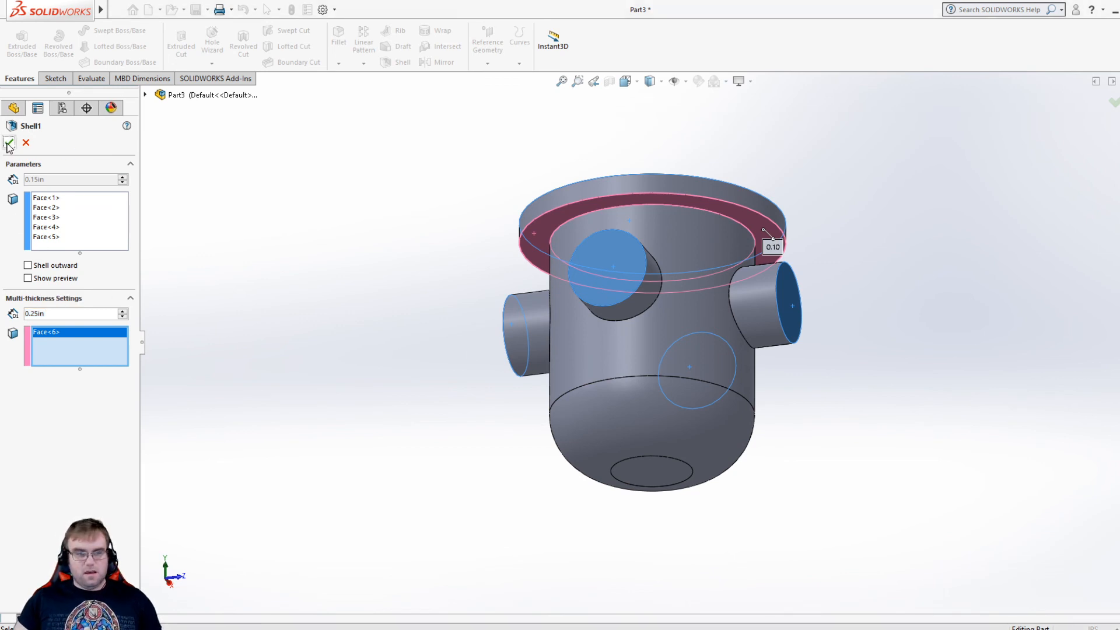
- Start a sketch on the flange's top face and draw a circle about 0.35 in in diameter on the ring, directly above the origin
middle_drag(547, 193, 508, 431)
middle_drag(408, 344, 421, 469)
click(51, 78)
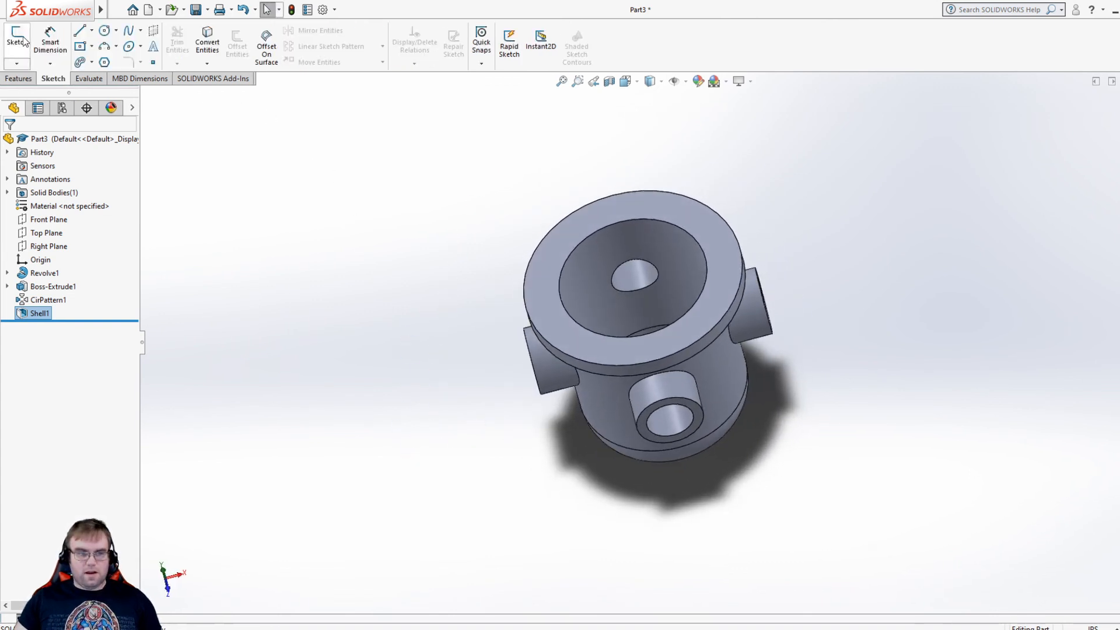
click(18, 41)
click(572, 335)
key(space)
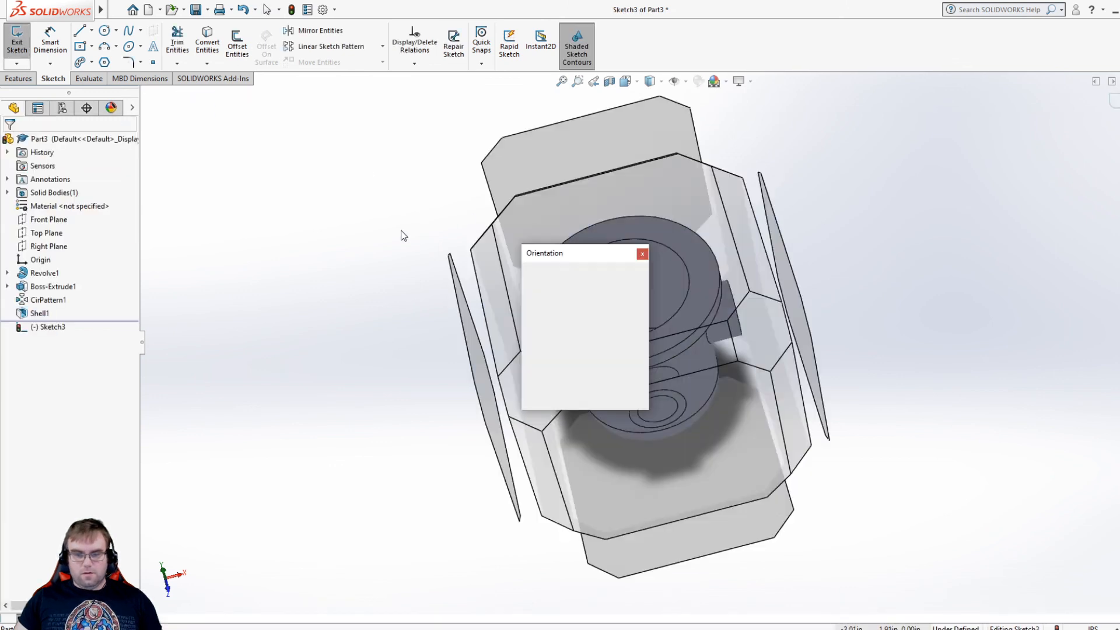
click(639, 325)
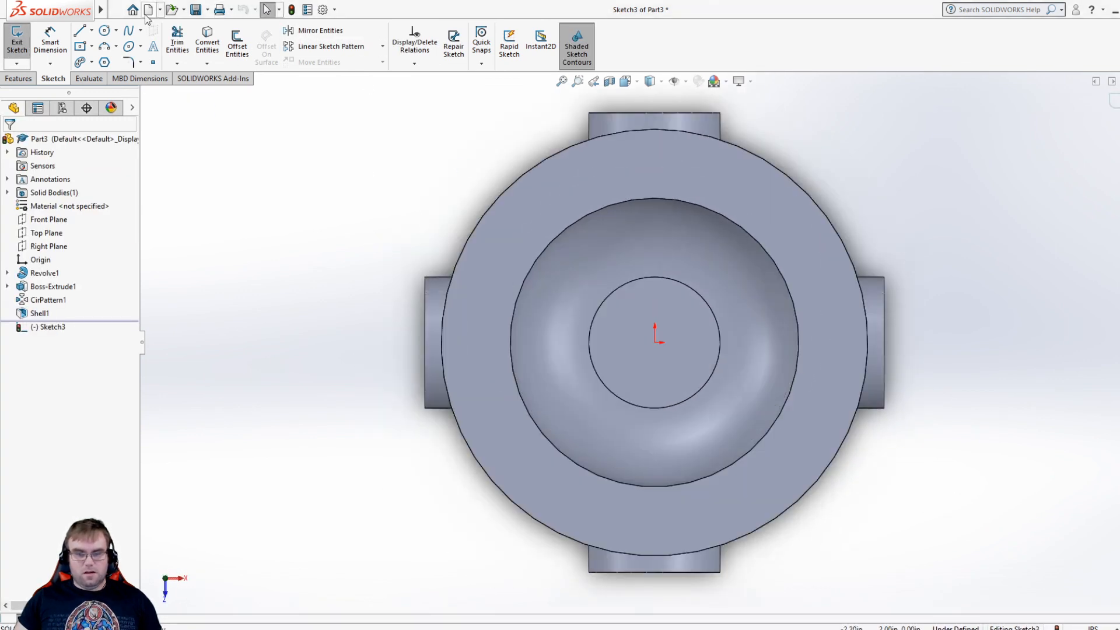
click(104, 30)
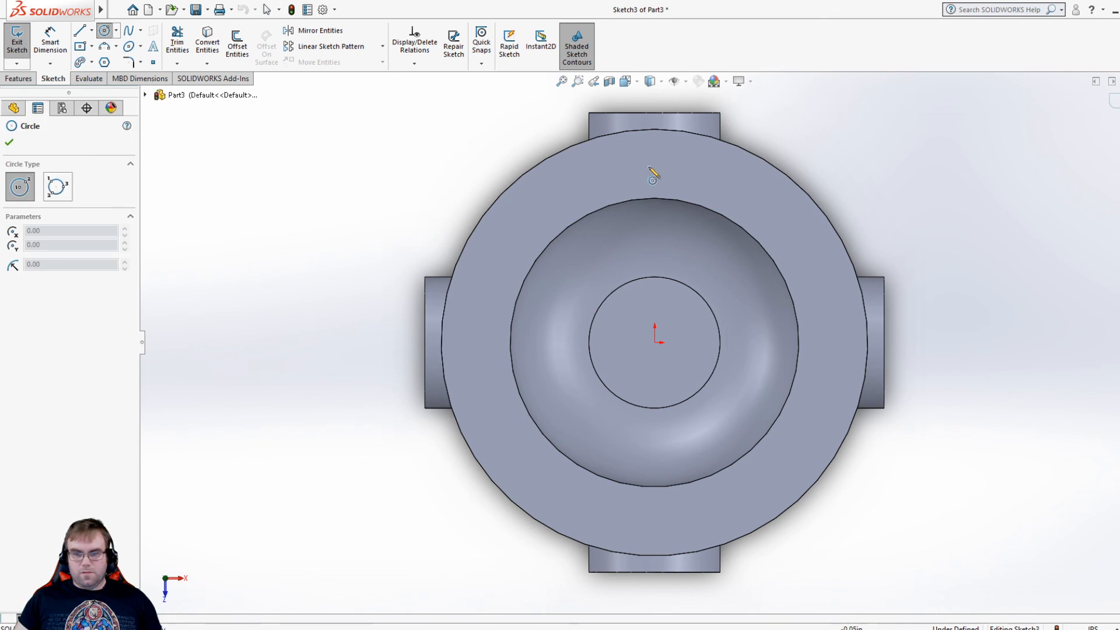
click(655, 166)
click(676, 162)
key(Escape)
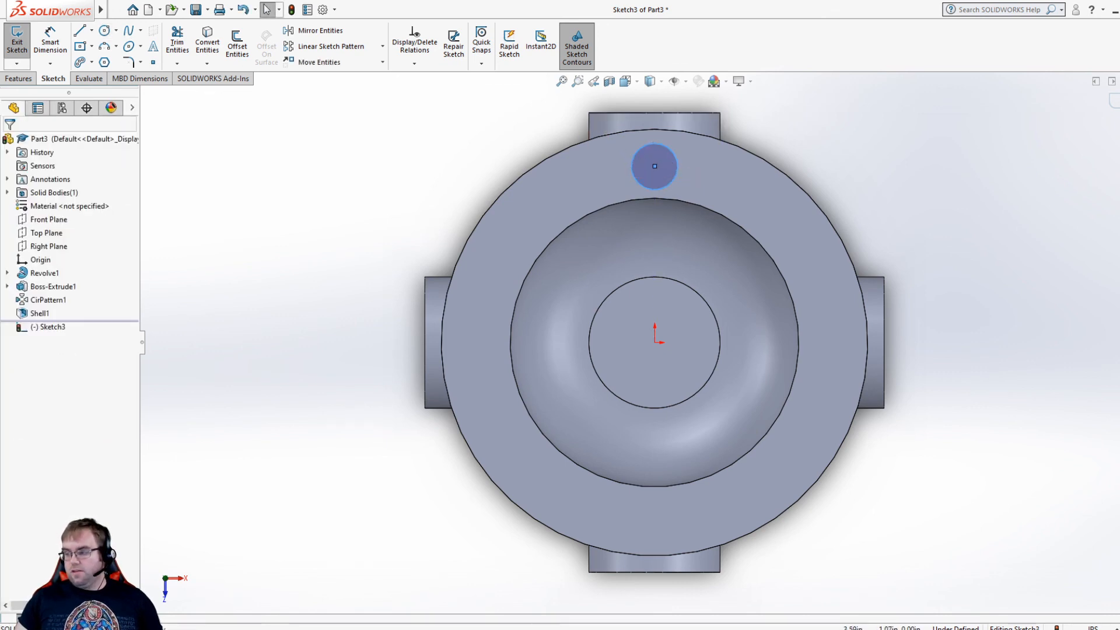
click(51, 41)
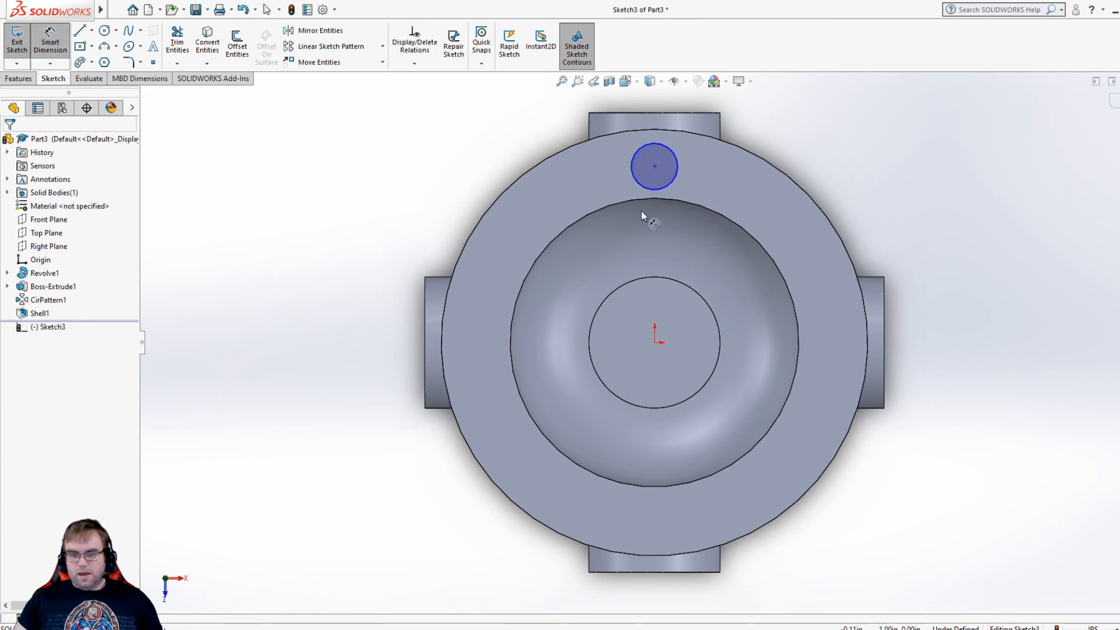
key(Escape)
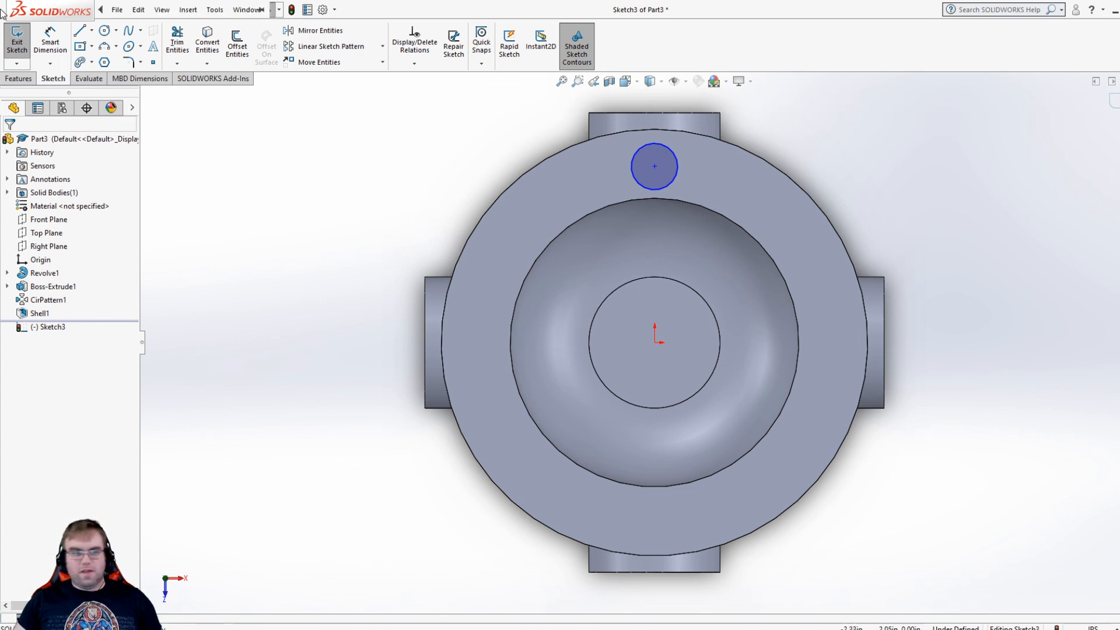
- Draw a construction circle about 2.68 in in diameter, centered on the origin and passing through the small circle's center
click(105, 31)
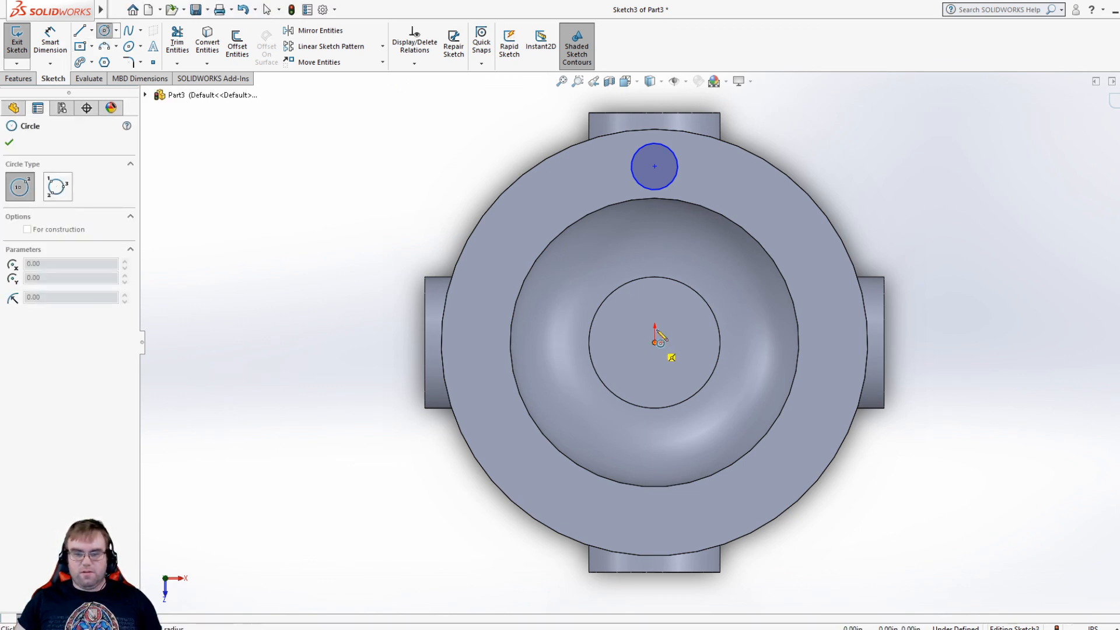
click(654, 341)
click(654, 167)
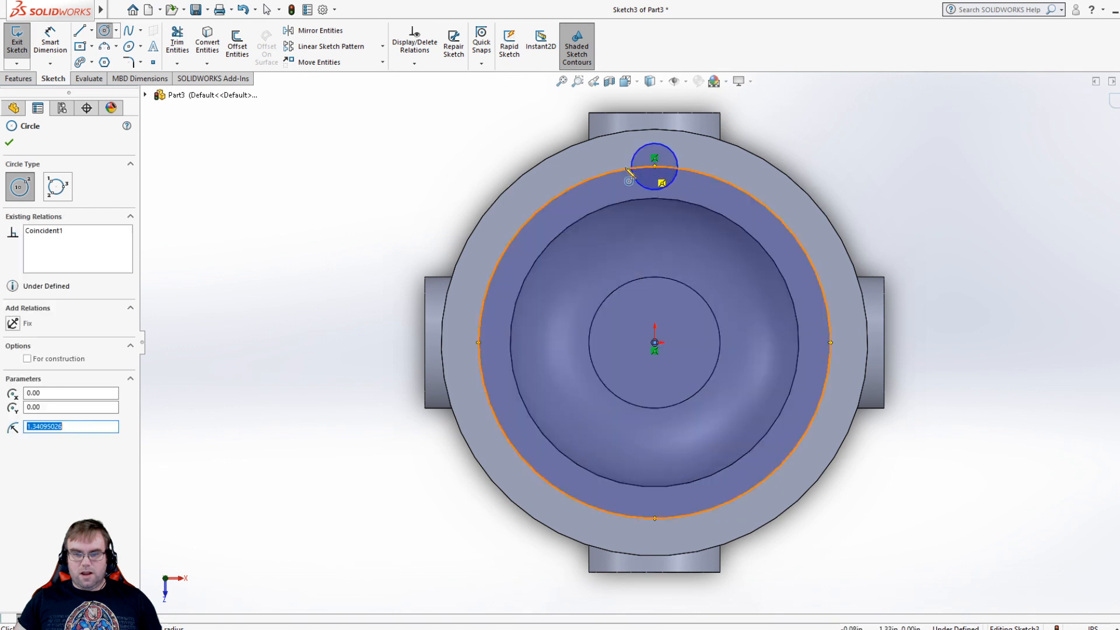
click(28, 359)
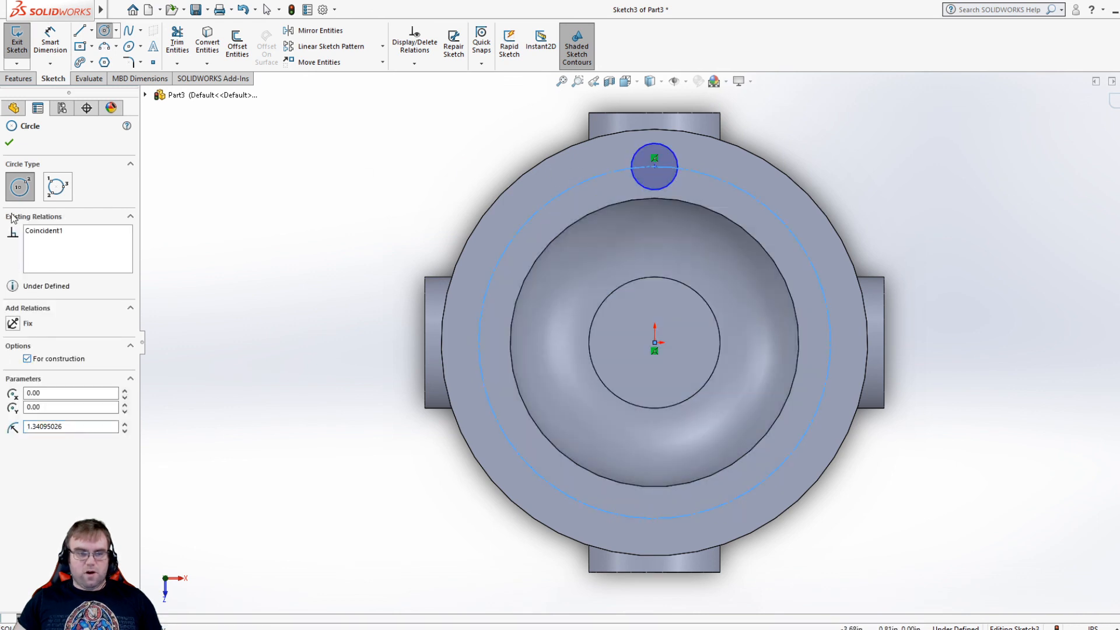
click(9, 142)
- Dimension the construction circle's diameter to 2.75 in
click(59, 36)
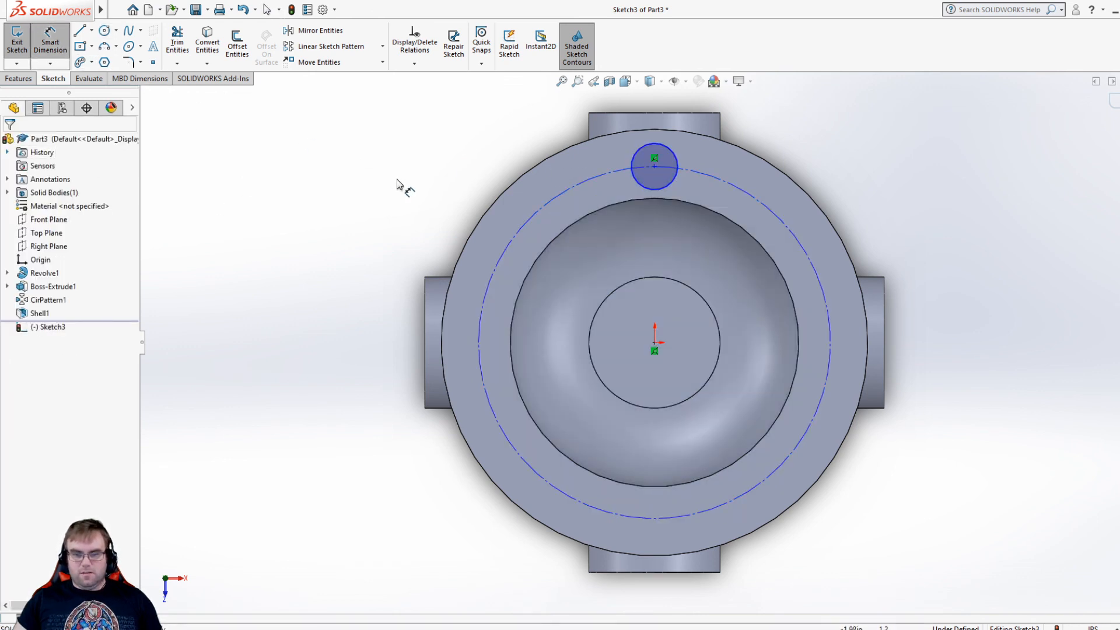
click(496, 259)
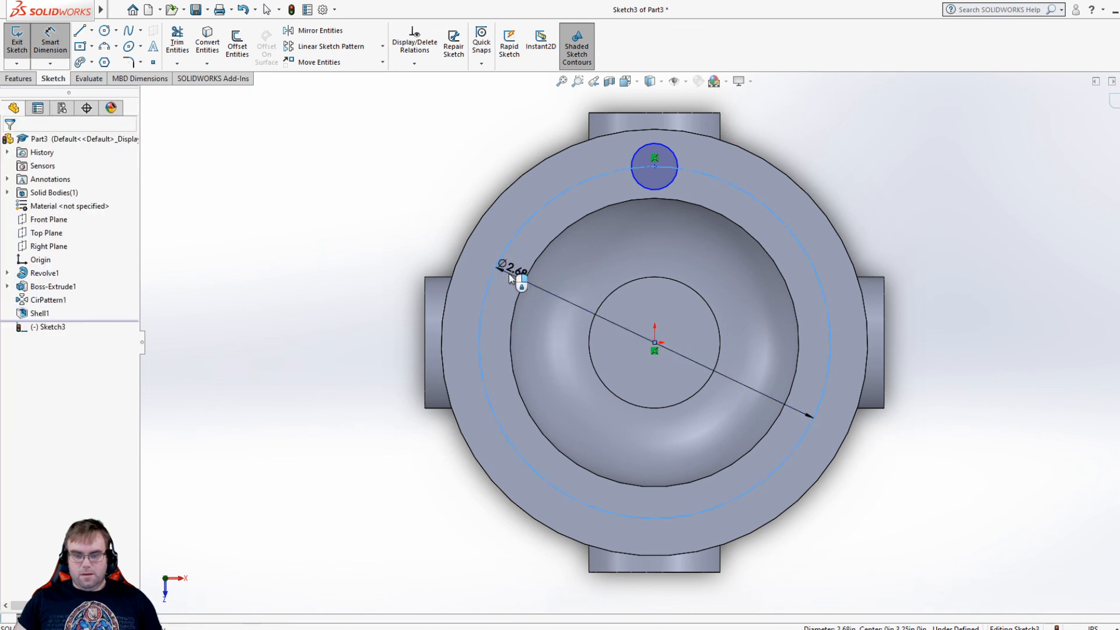
click(509, 274)
text(2.75)
key(Return)
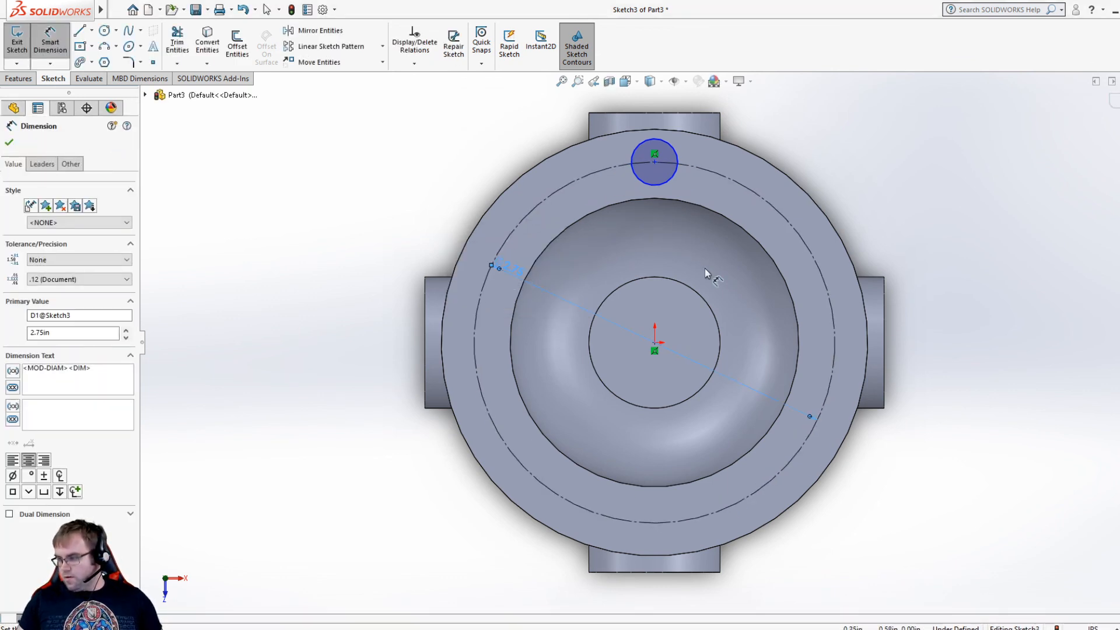
- Dimension the small hole circle's diameter to 0.25 in
click(670, 184)
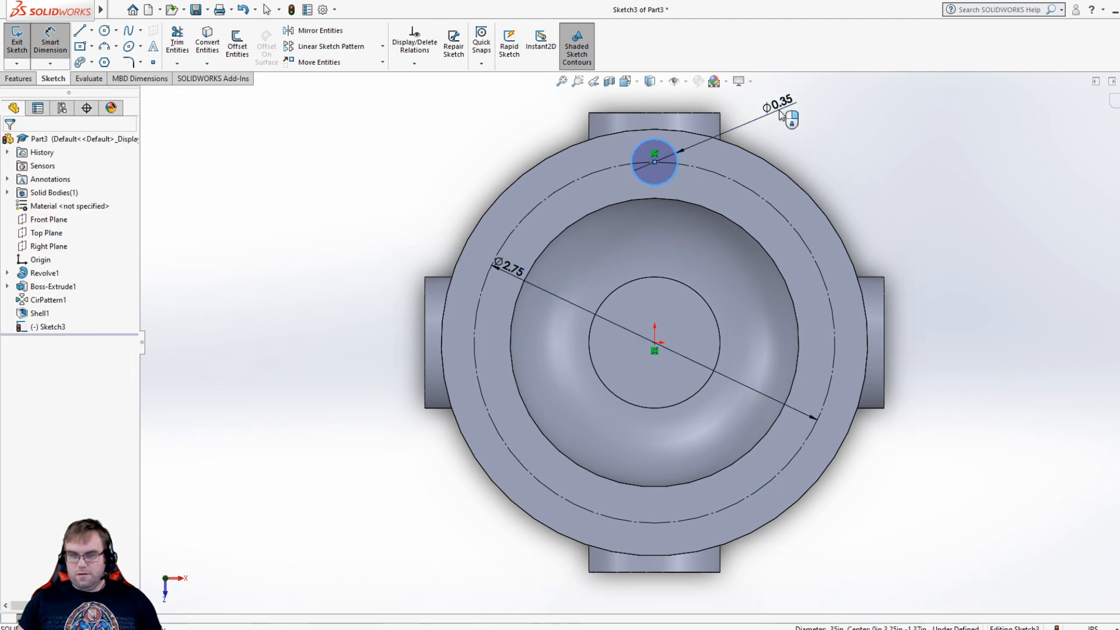
click(781, 112)
text(.25)
key(Return)
key(Escape)
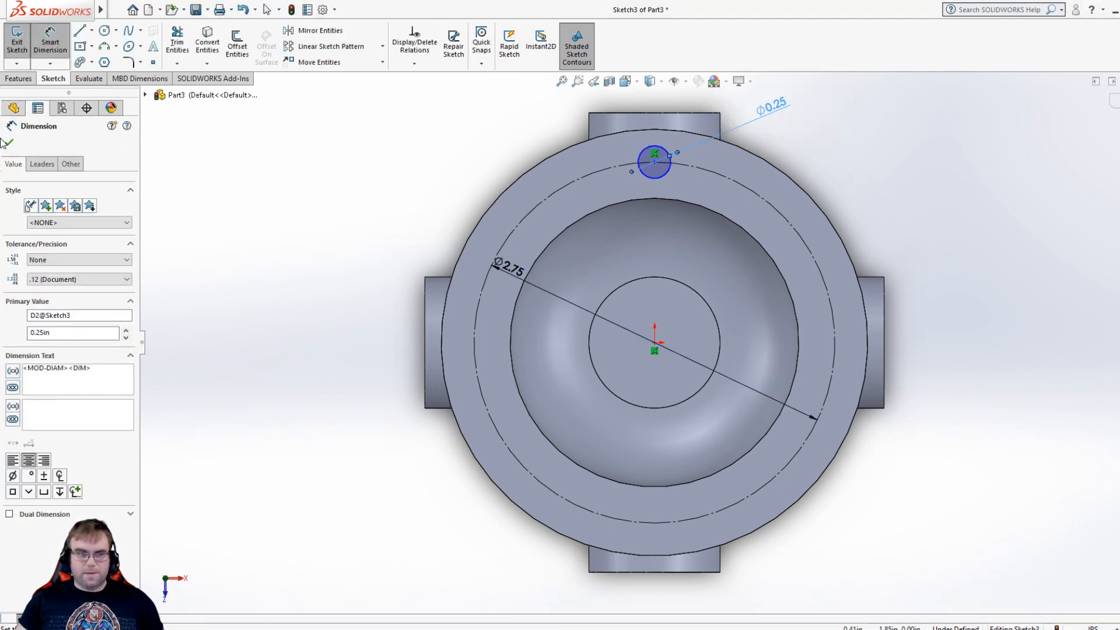
- Add a vertical relation between the small circle's center and the center of the construction circle
click(655, 161)
ctrl+click(654, 343)
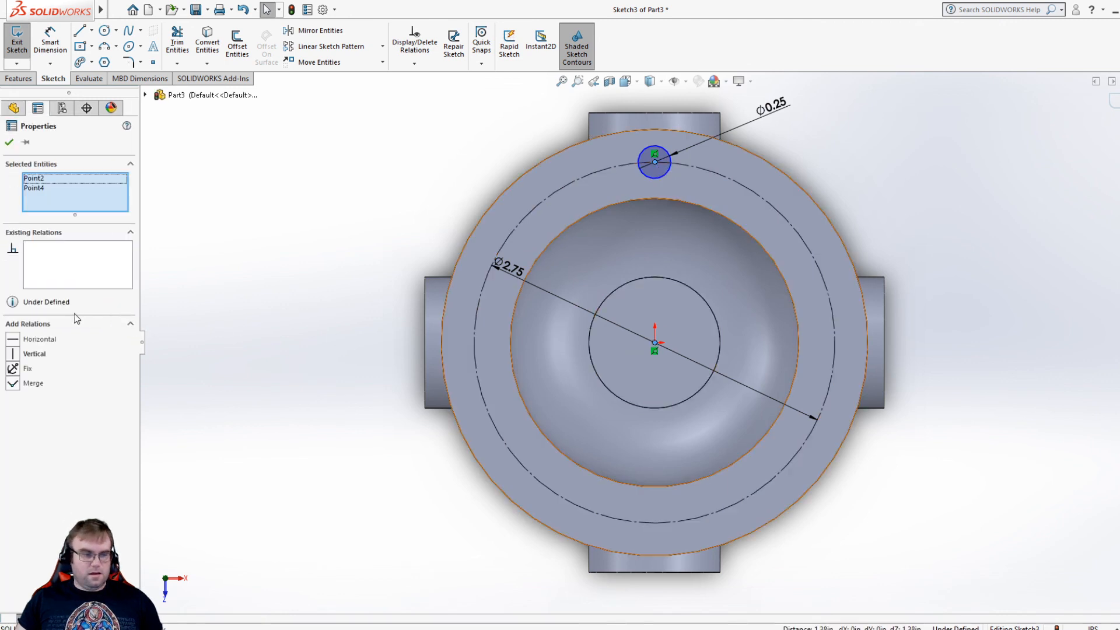
click(14, 354)
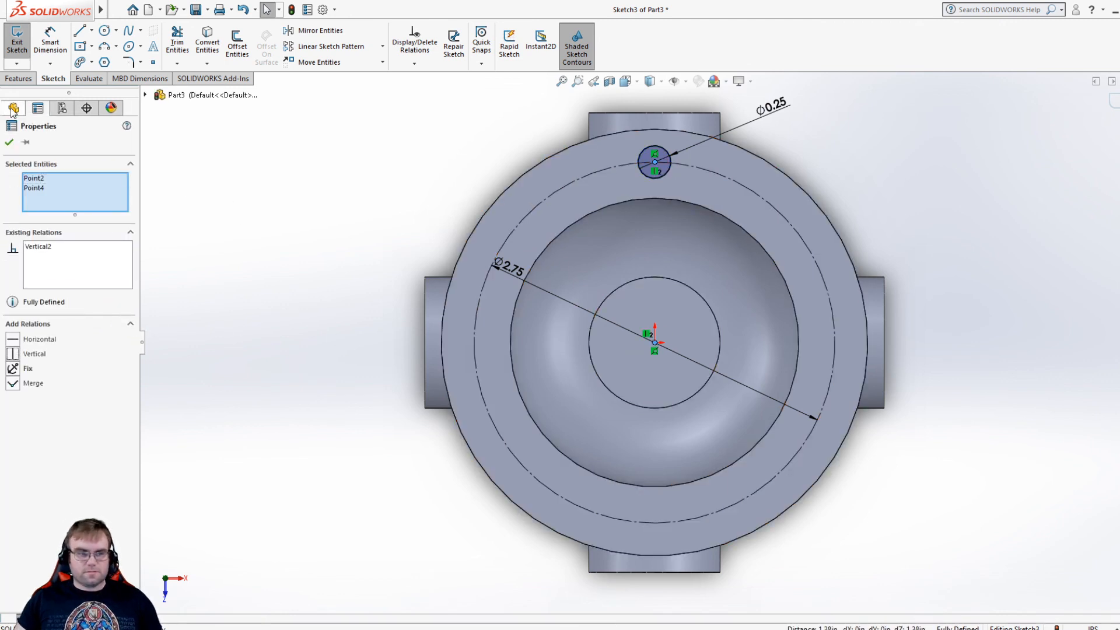
click(9, 142)
- Cut the small circle through the flange as an extruded cut with the Up To Next end condition
click(26, 78)
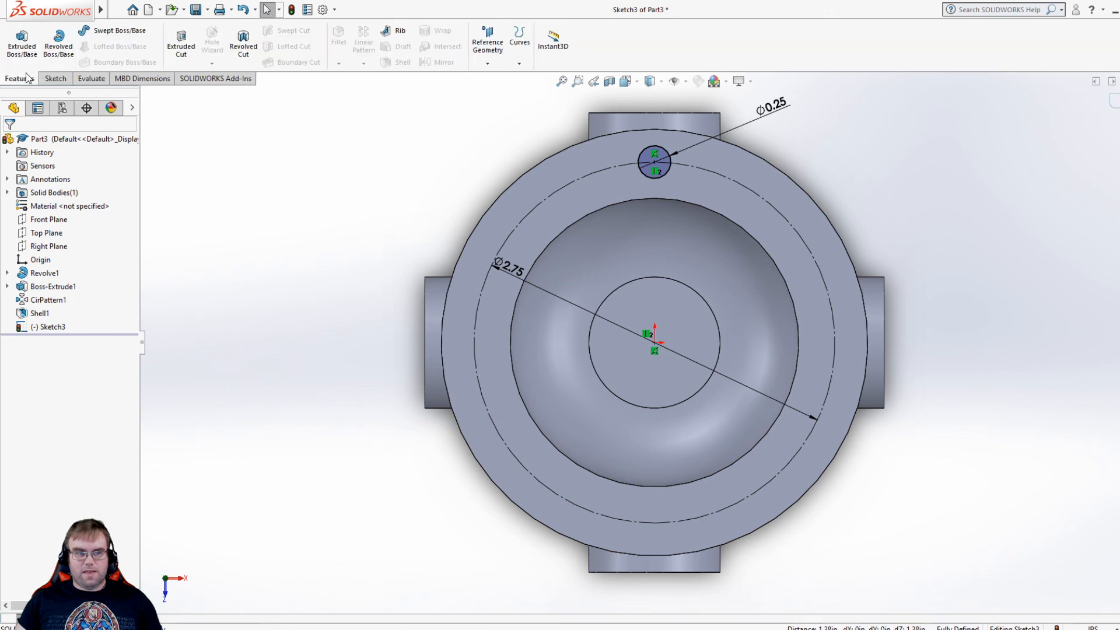
click(171, 57)
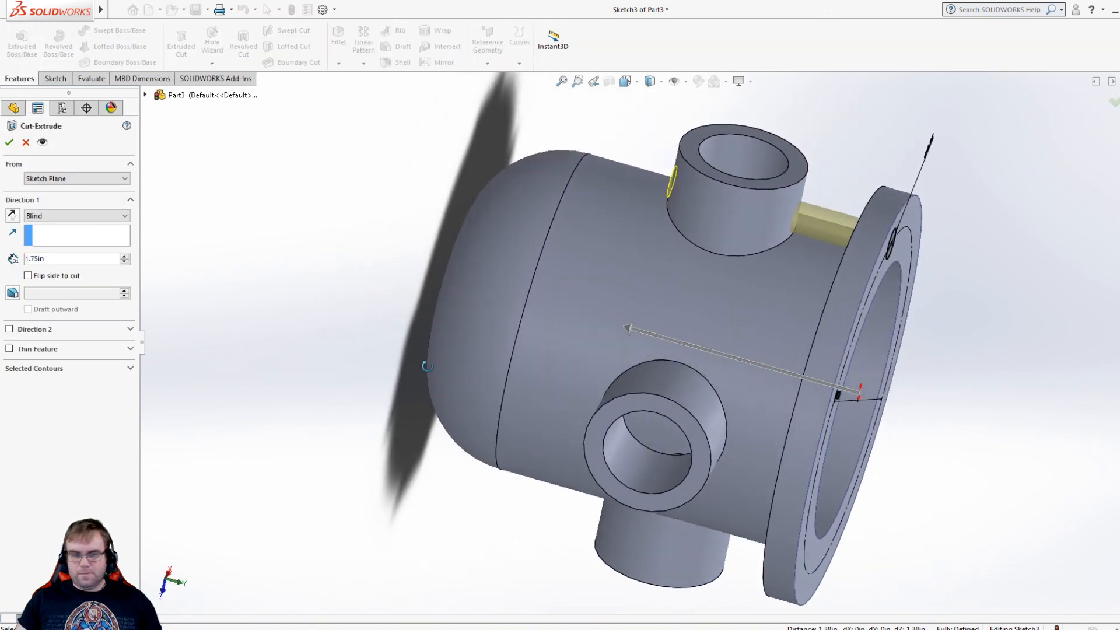
click(52, 216)
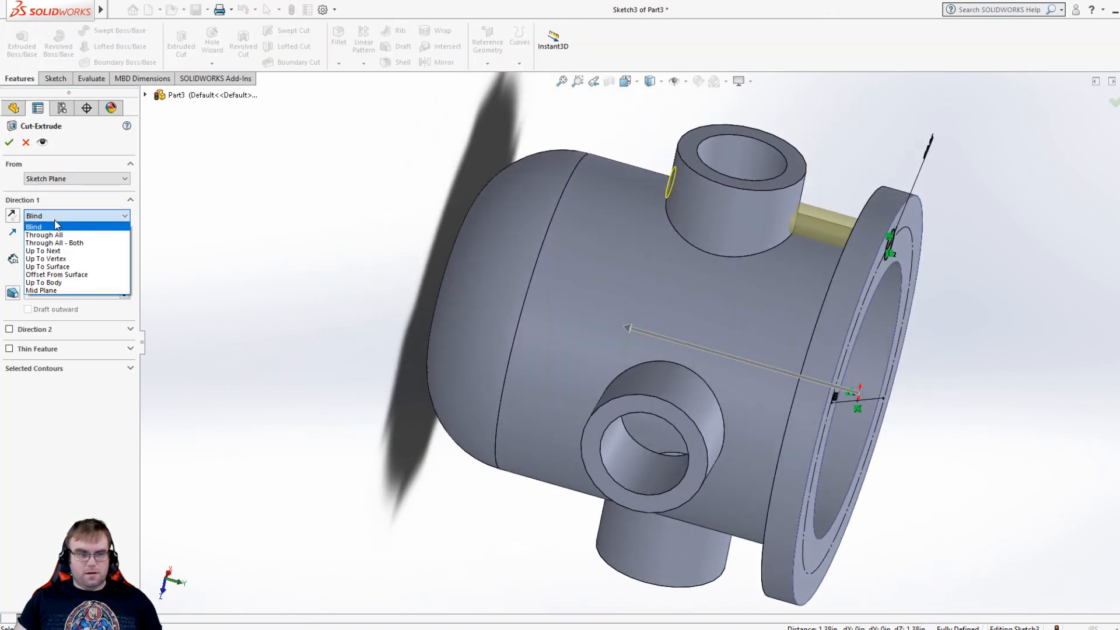
click(47, 250)
click(8, 143)
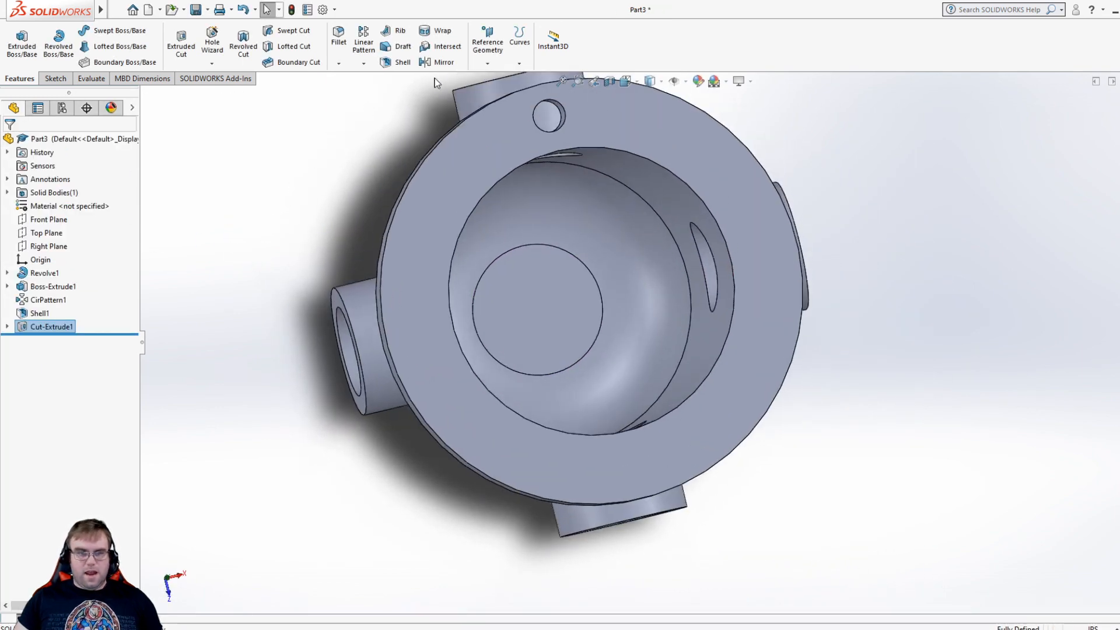
- Circular-pattern the flange hole around the flange's inner circular edge, with 8 equally spaced instances over 360°
click(368, 64)
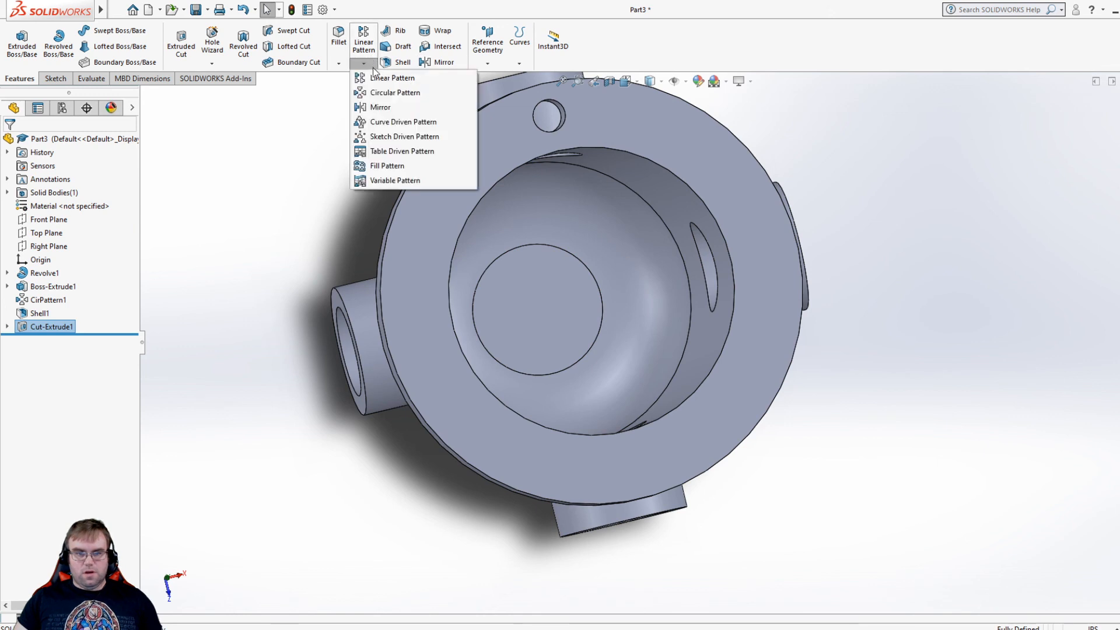
click(393, 92)
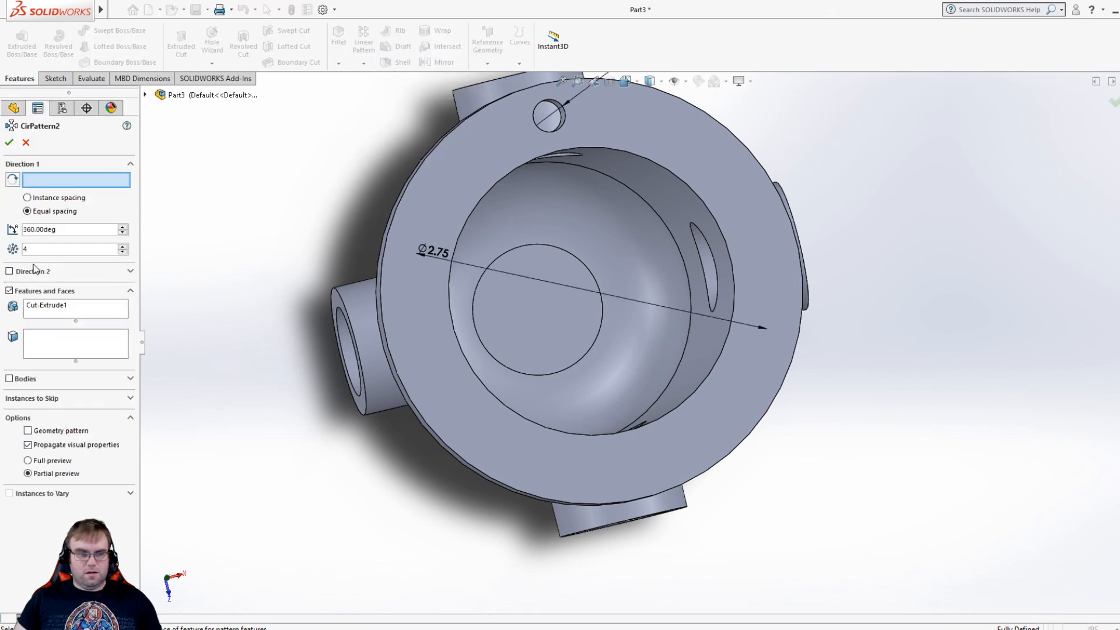
click(50, 309)
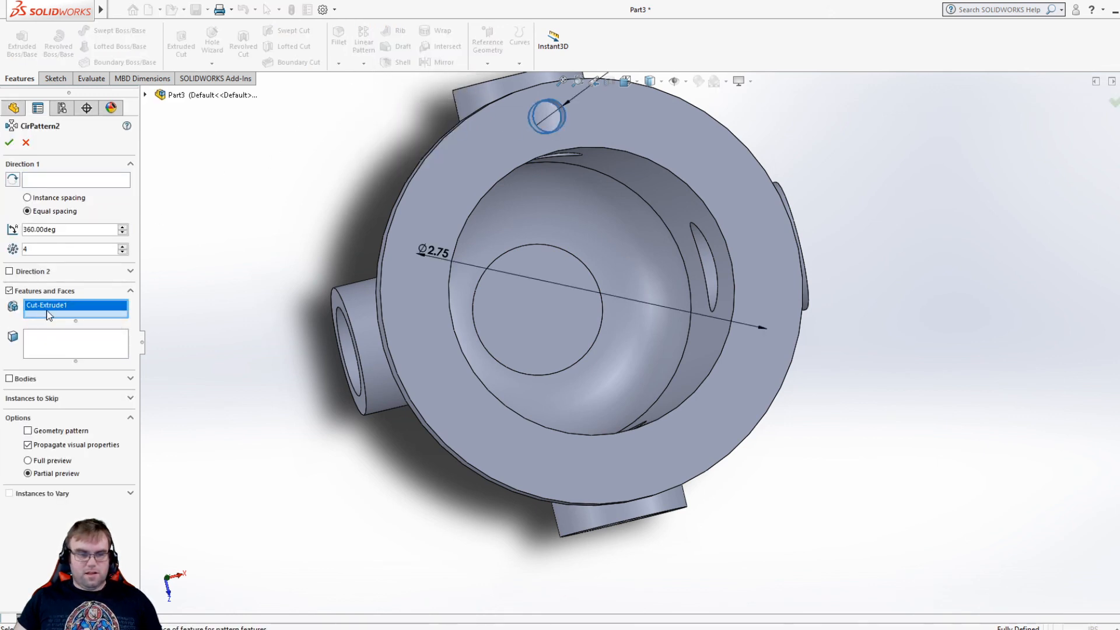
click(38, 182)
click(470, 212)
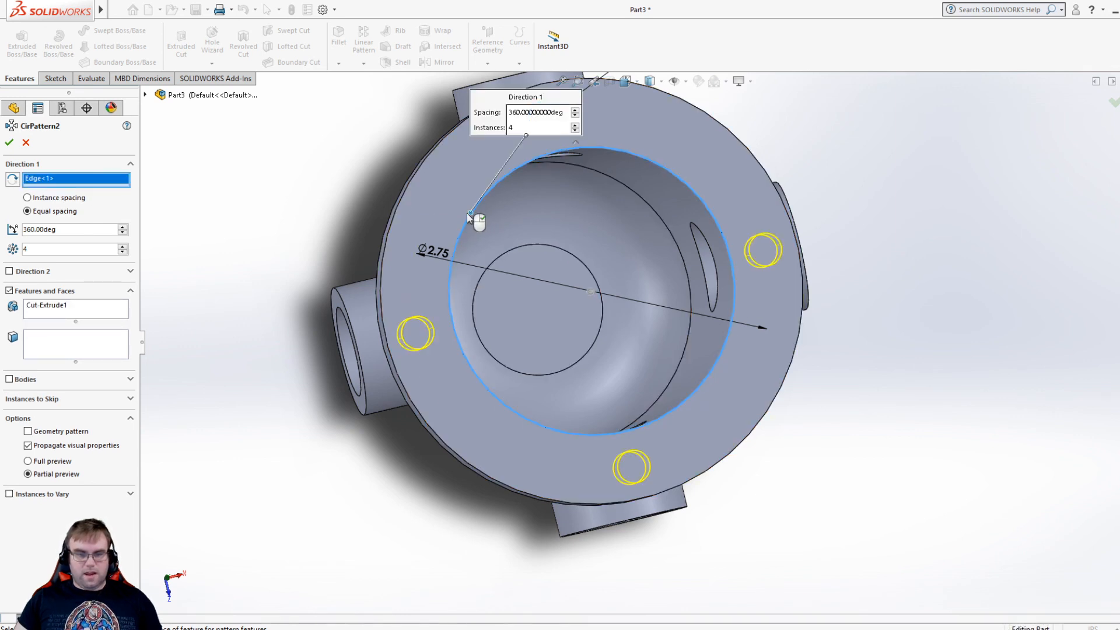
click(123, 246)
click(122, 246)
click(122, 246)
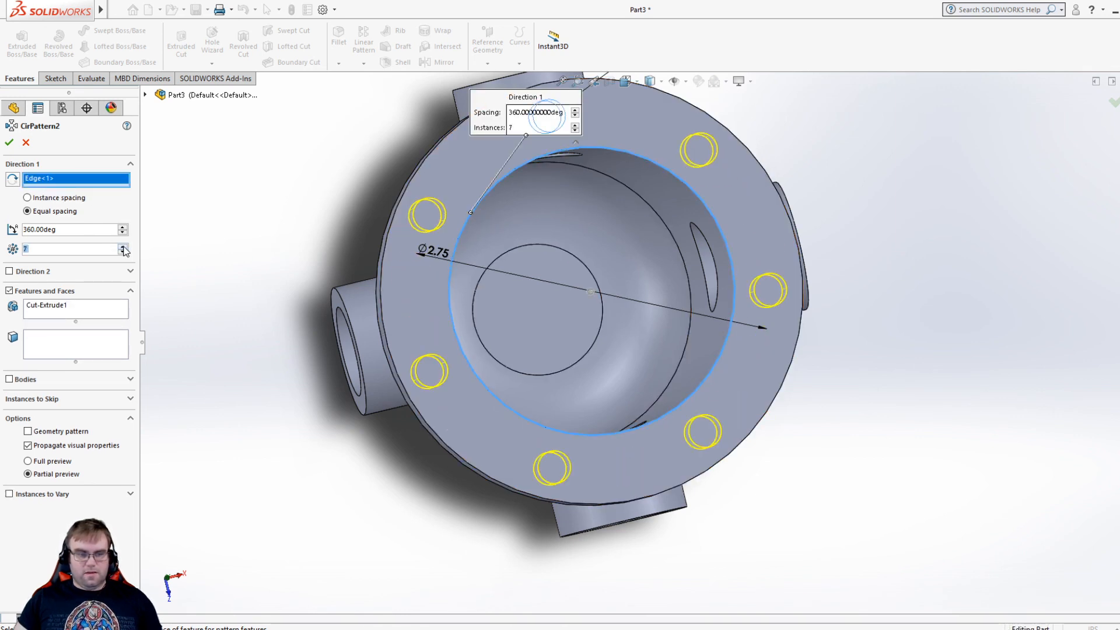
click(123, 246)
click(8, 144)
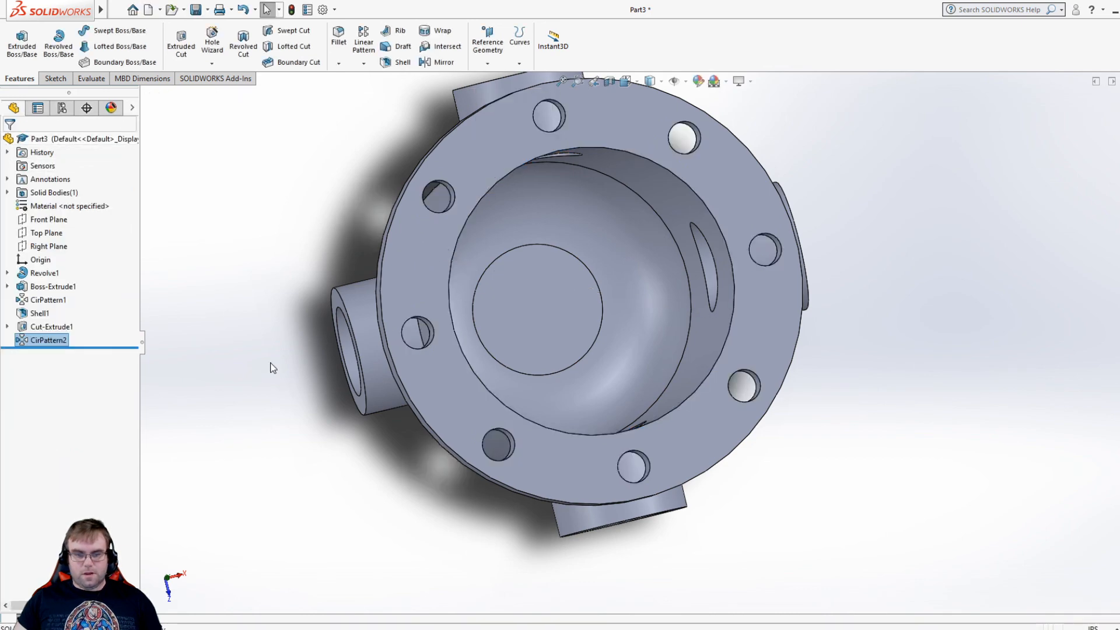
middle_drag(813, 448, 765, 331)
scroll(765, 330, down, 2)
scroll(793, 380, up, 6)
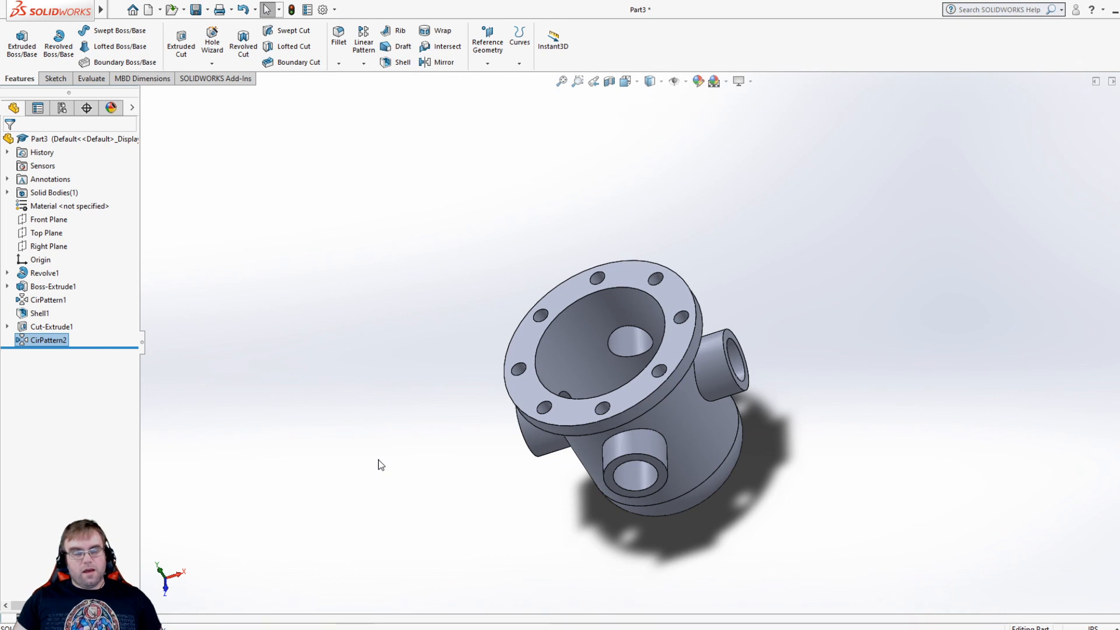
scroll(378, 459, up, 1)
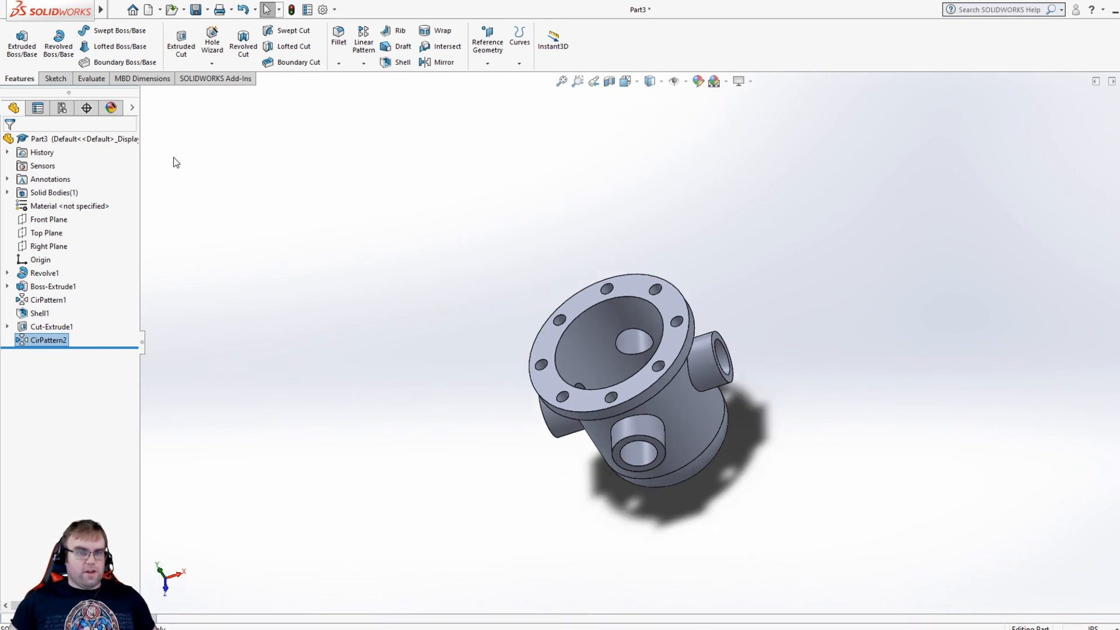